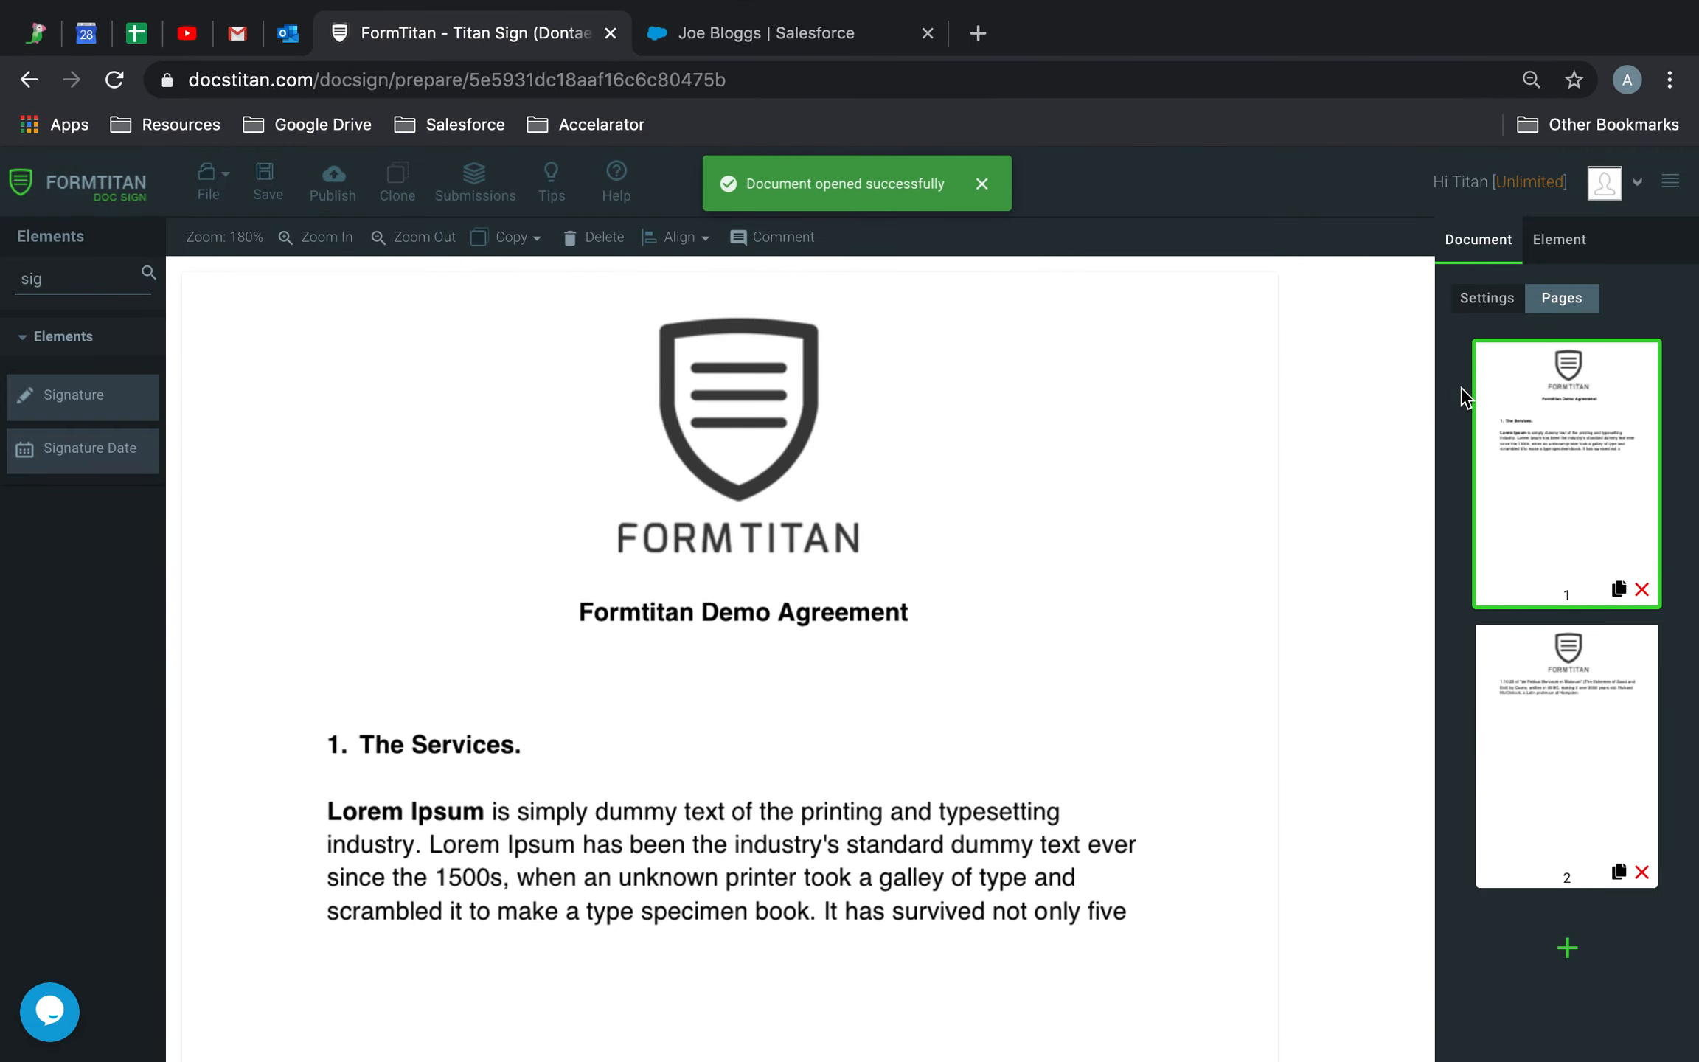
Show the Demo Agreement's General document settings and expand its access settings
left_click(1482, 301)
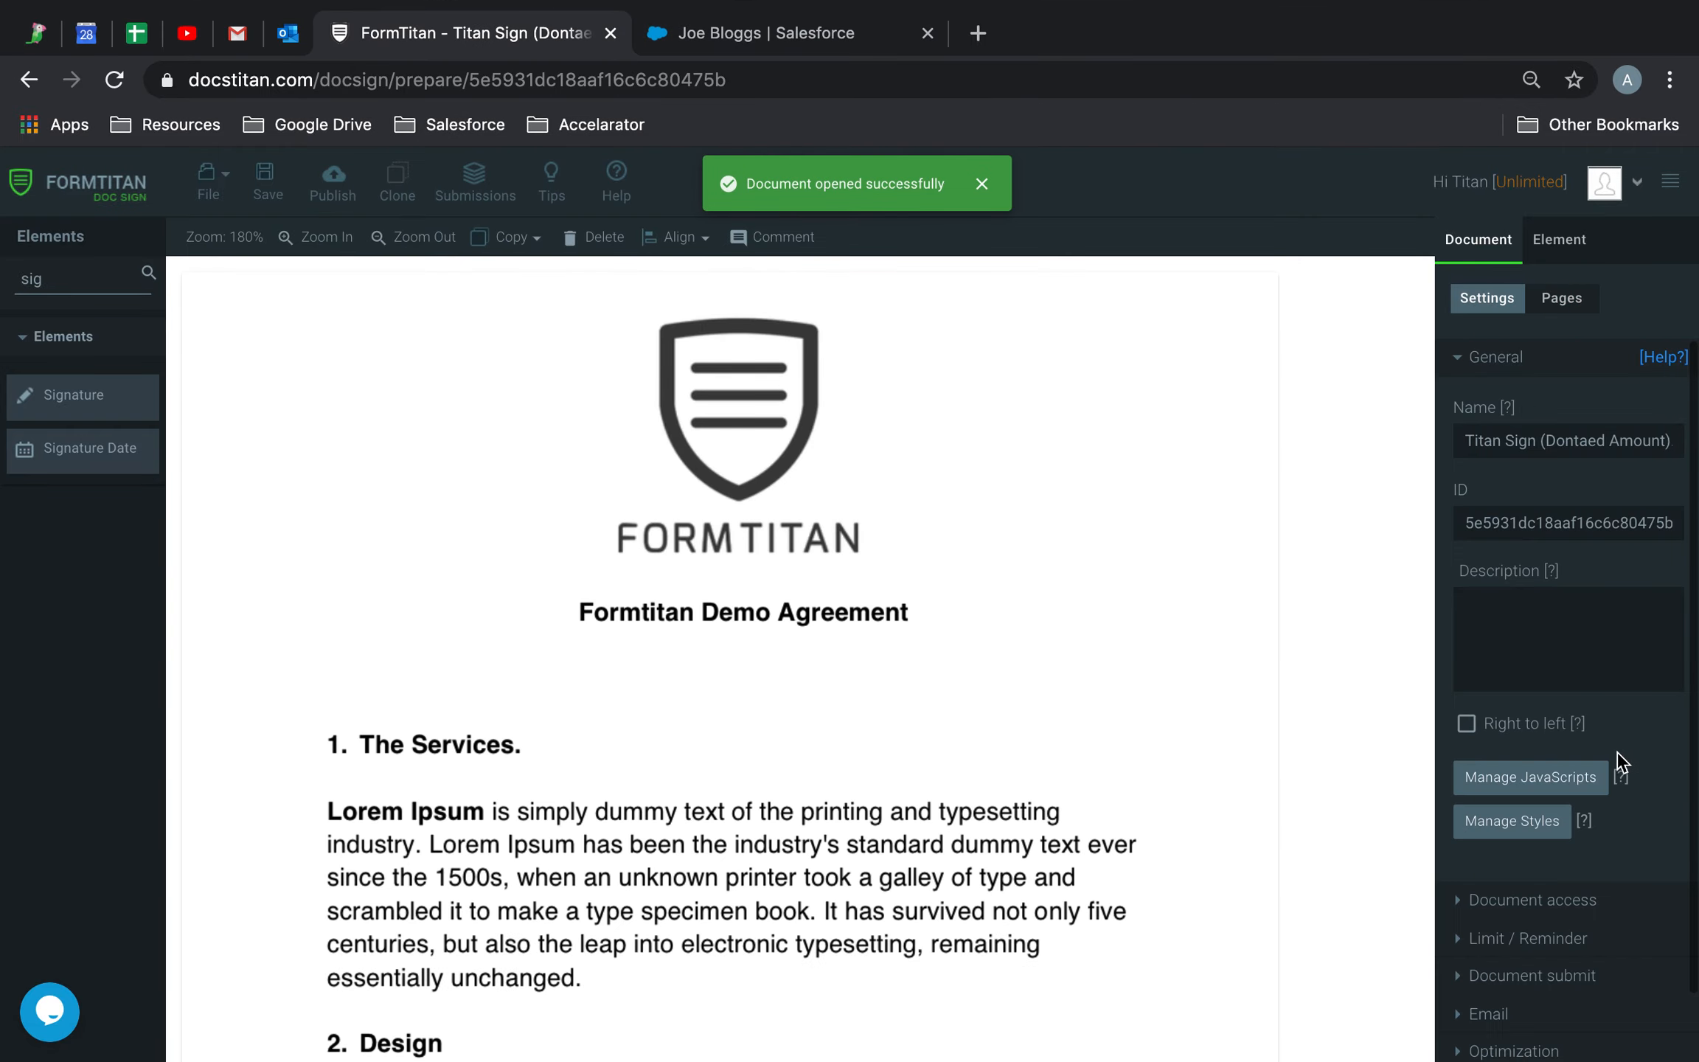
left_click(1532, 903)
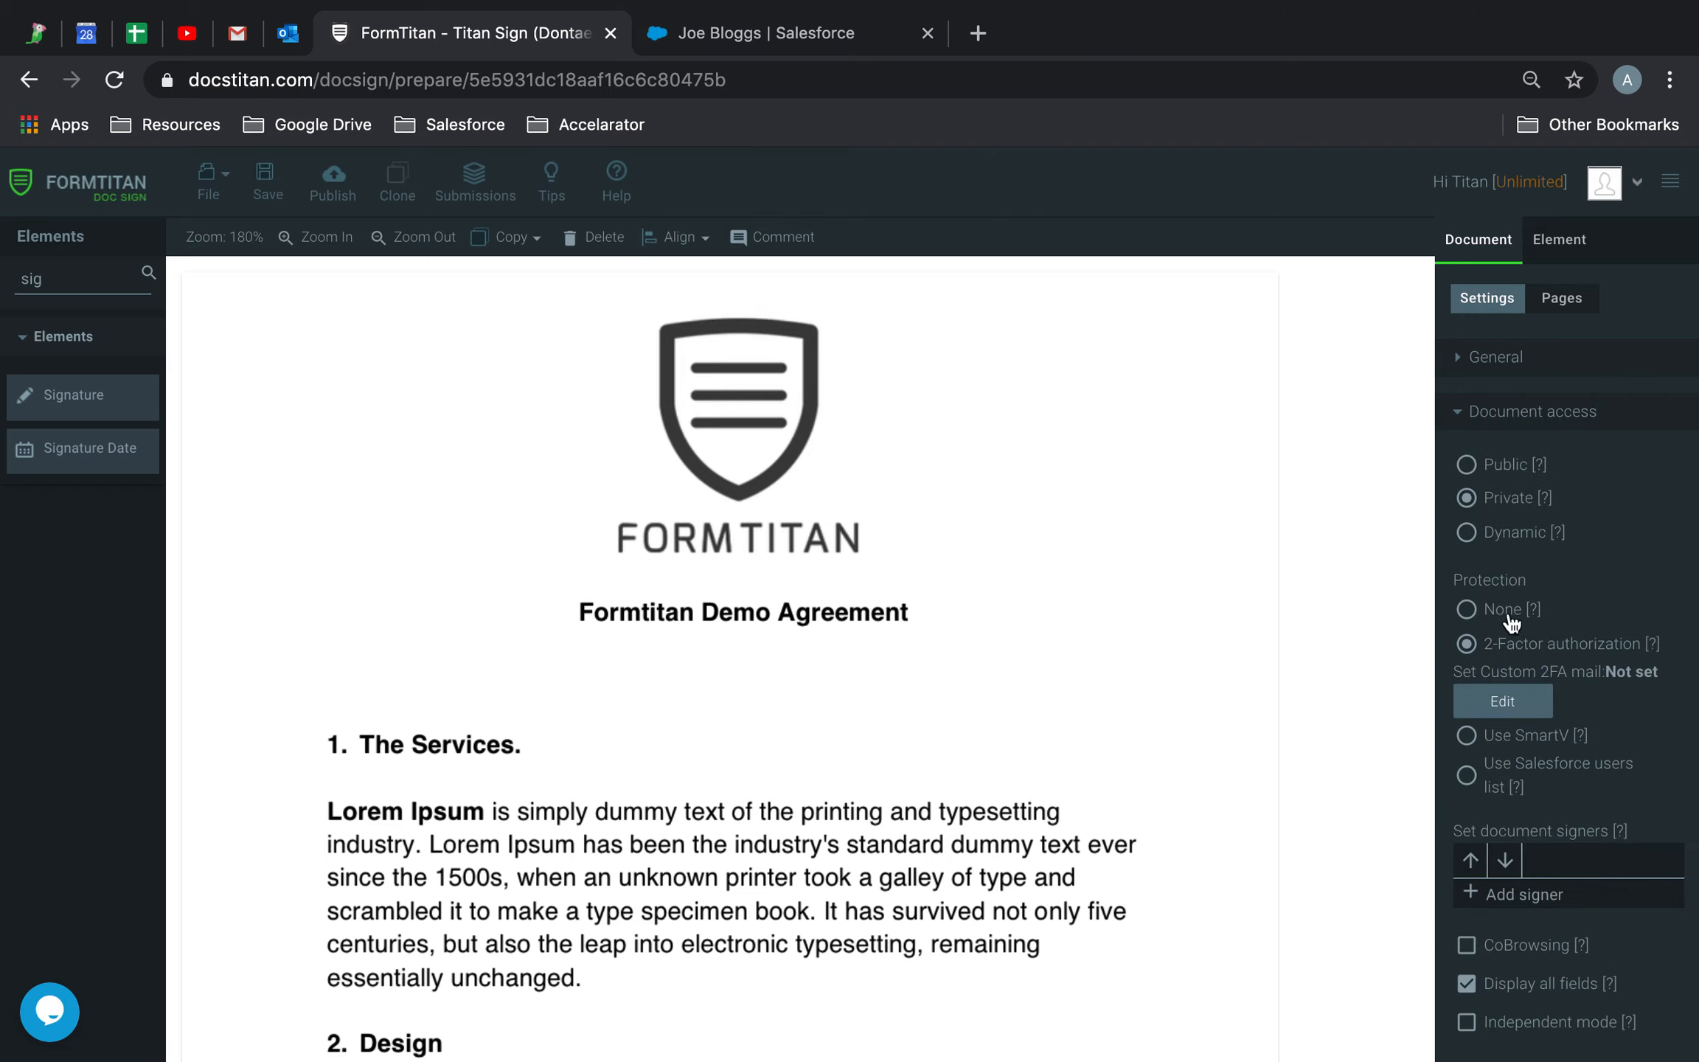
Set document protection to None and add a signer, entering the signer's e-mail address
left_click(1467, 610)
left_click(1530, 836)
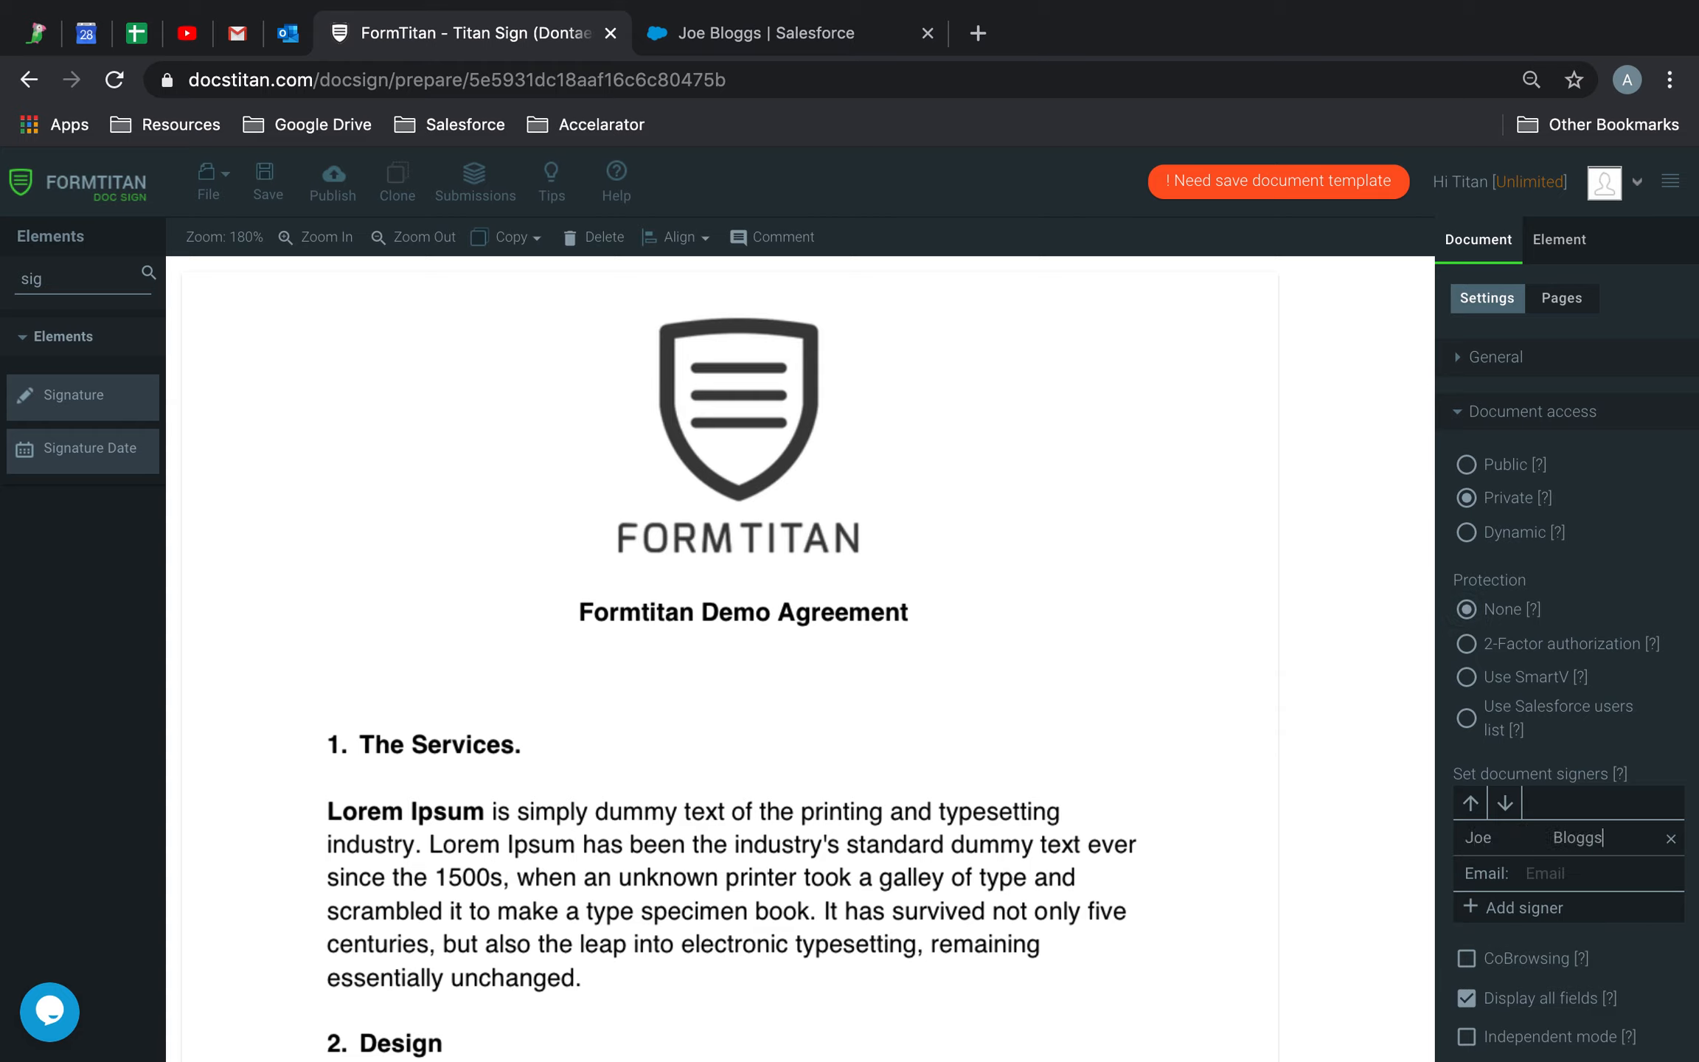
left_click(1532, 864)
scroll(820, 562, "down", 15)
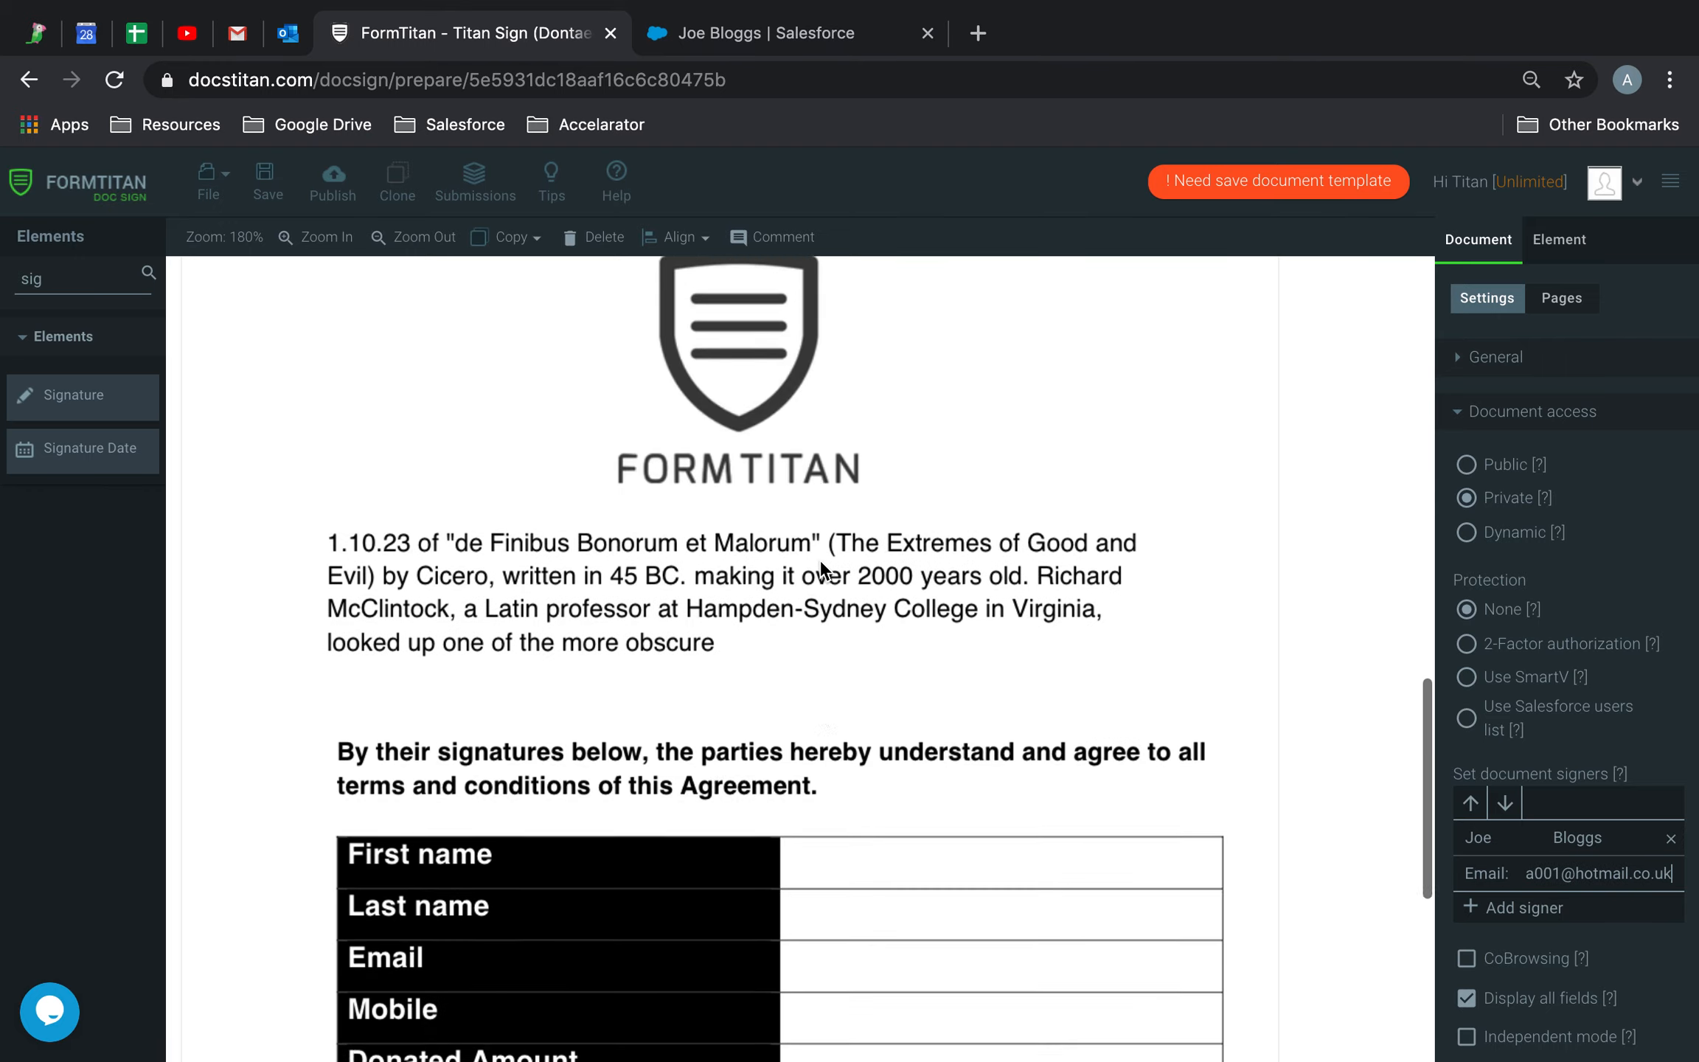
Search 'text' in Elements and place a text field stretched across the First name cell
left_click_drag(89, 279, 4, 288)
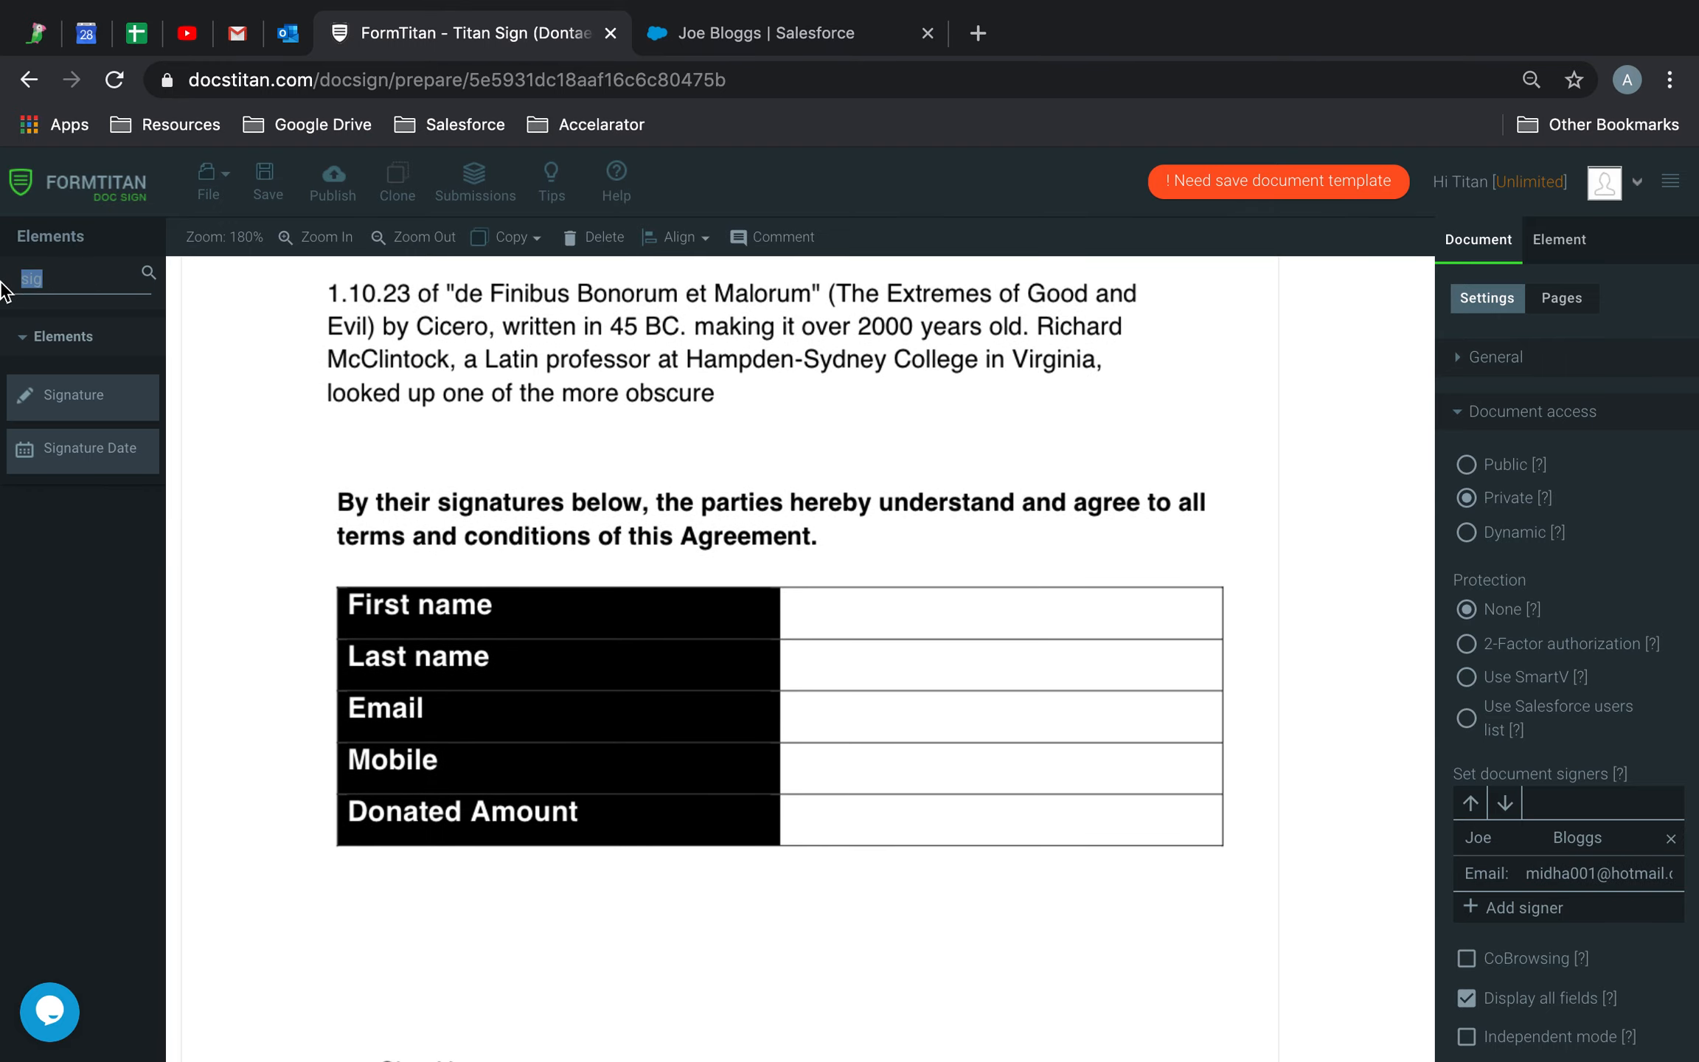
type("text")
left_click_drag(81, 448, 870, 614)
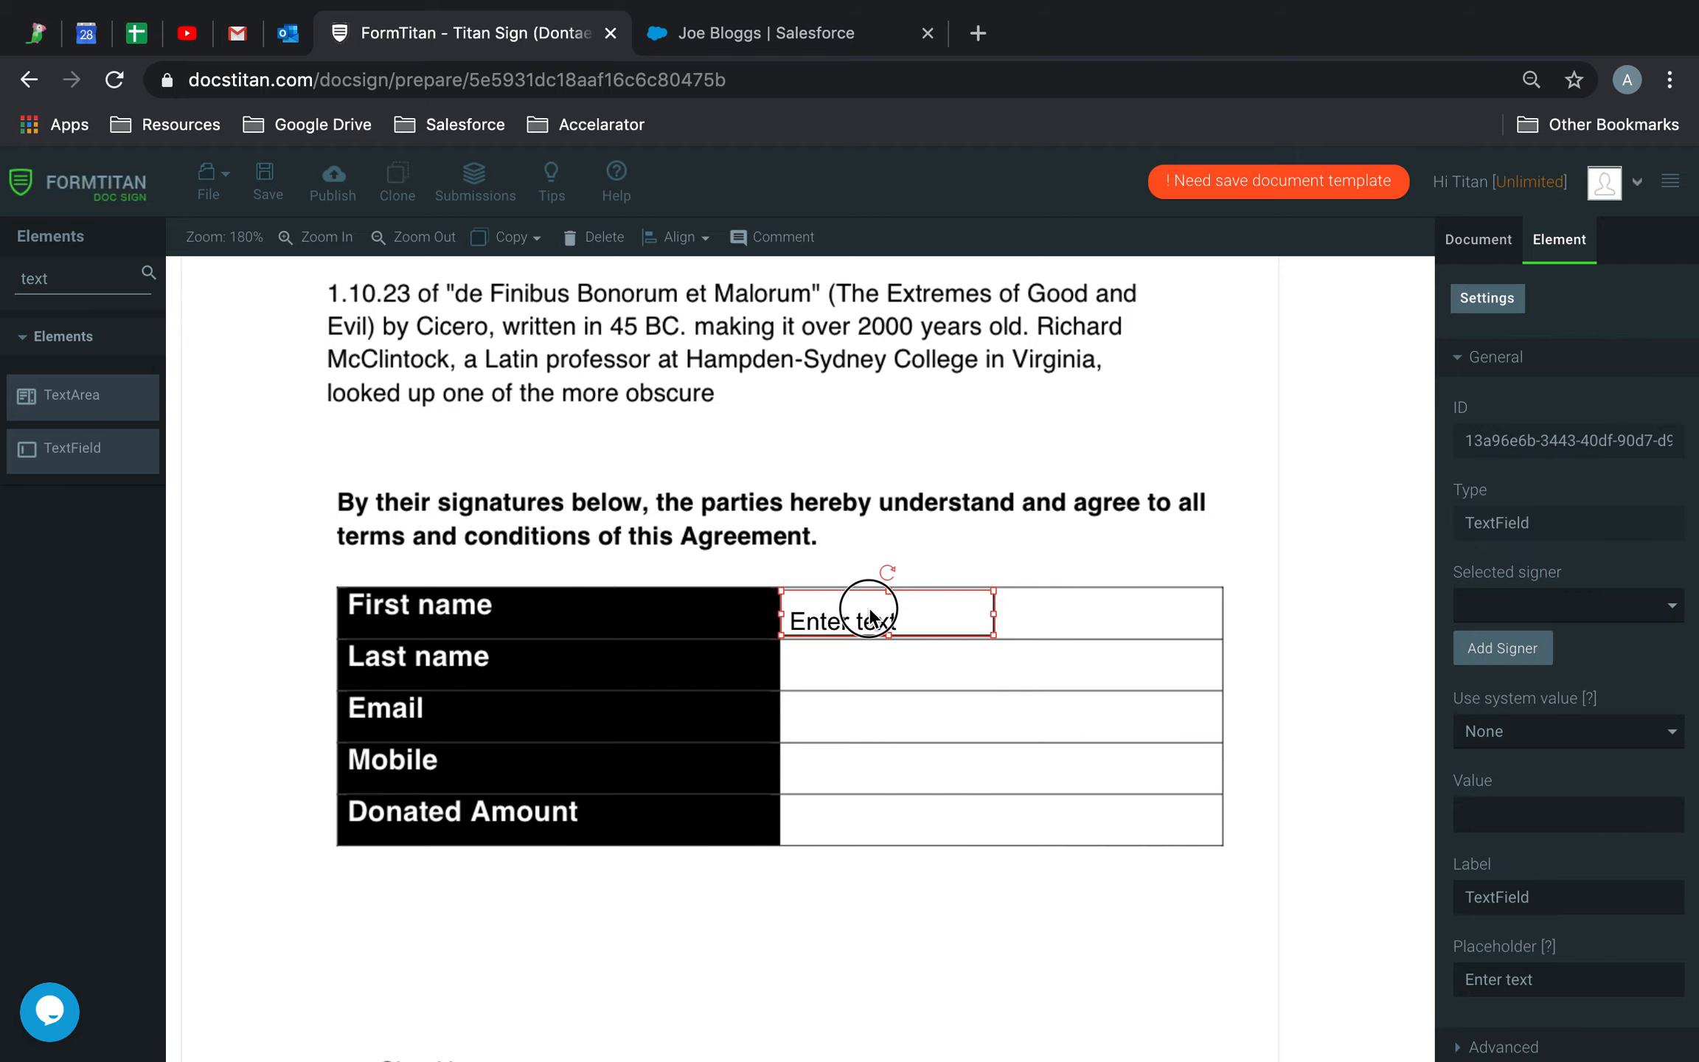
left_click_drag(997, 614, 1104, 766)
Paste copies of the text field into the Last name, Email, Mobile and Donated Amount rows
key("super+c")
key("super+v")
left_click(1118, 744)
key("super+v")
left_click(1093, 793)
key("super+v")
left_click(1111, 866)
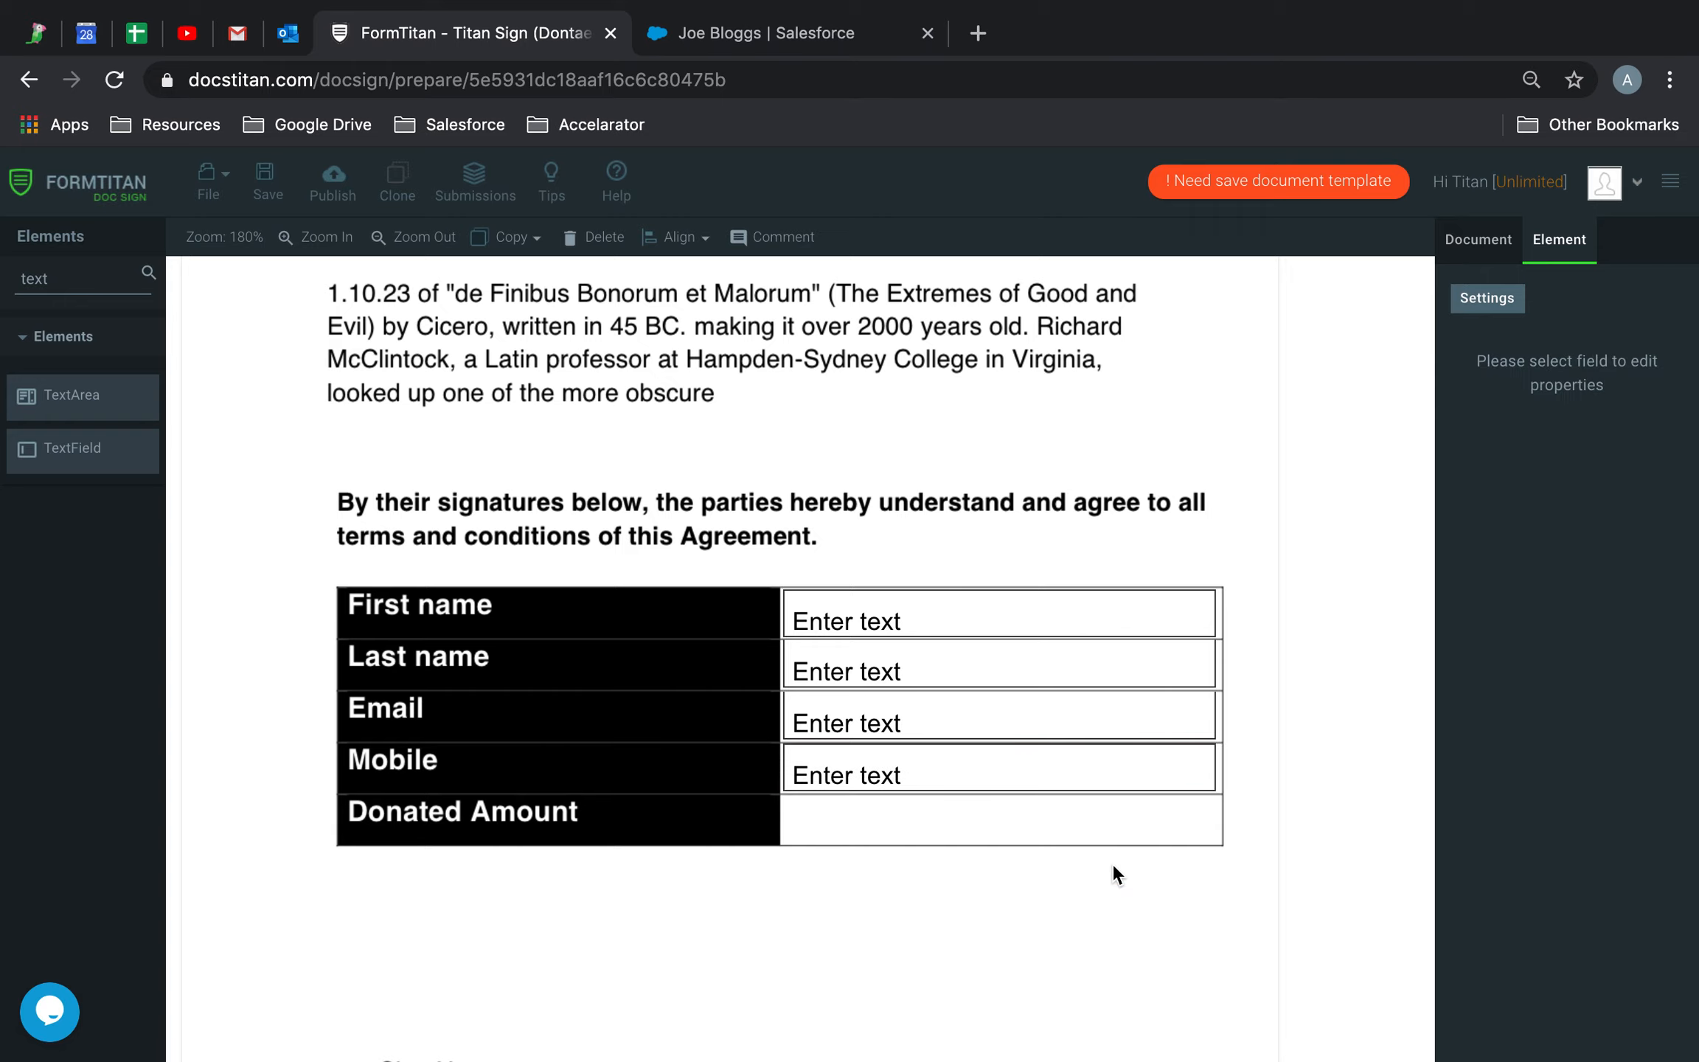
key("super+v")
left_click_drag(1058, 647, 1053, 812)
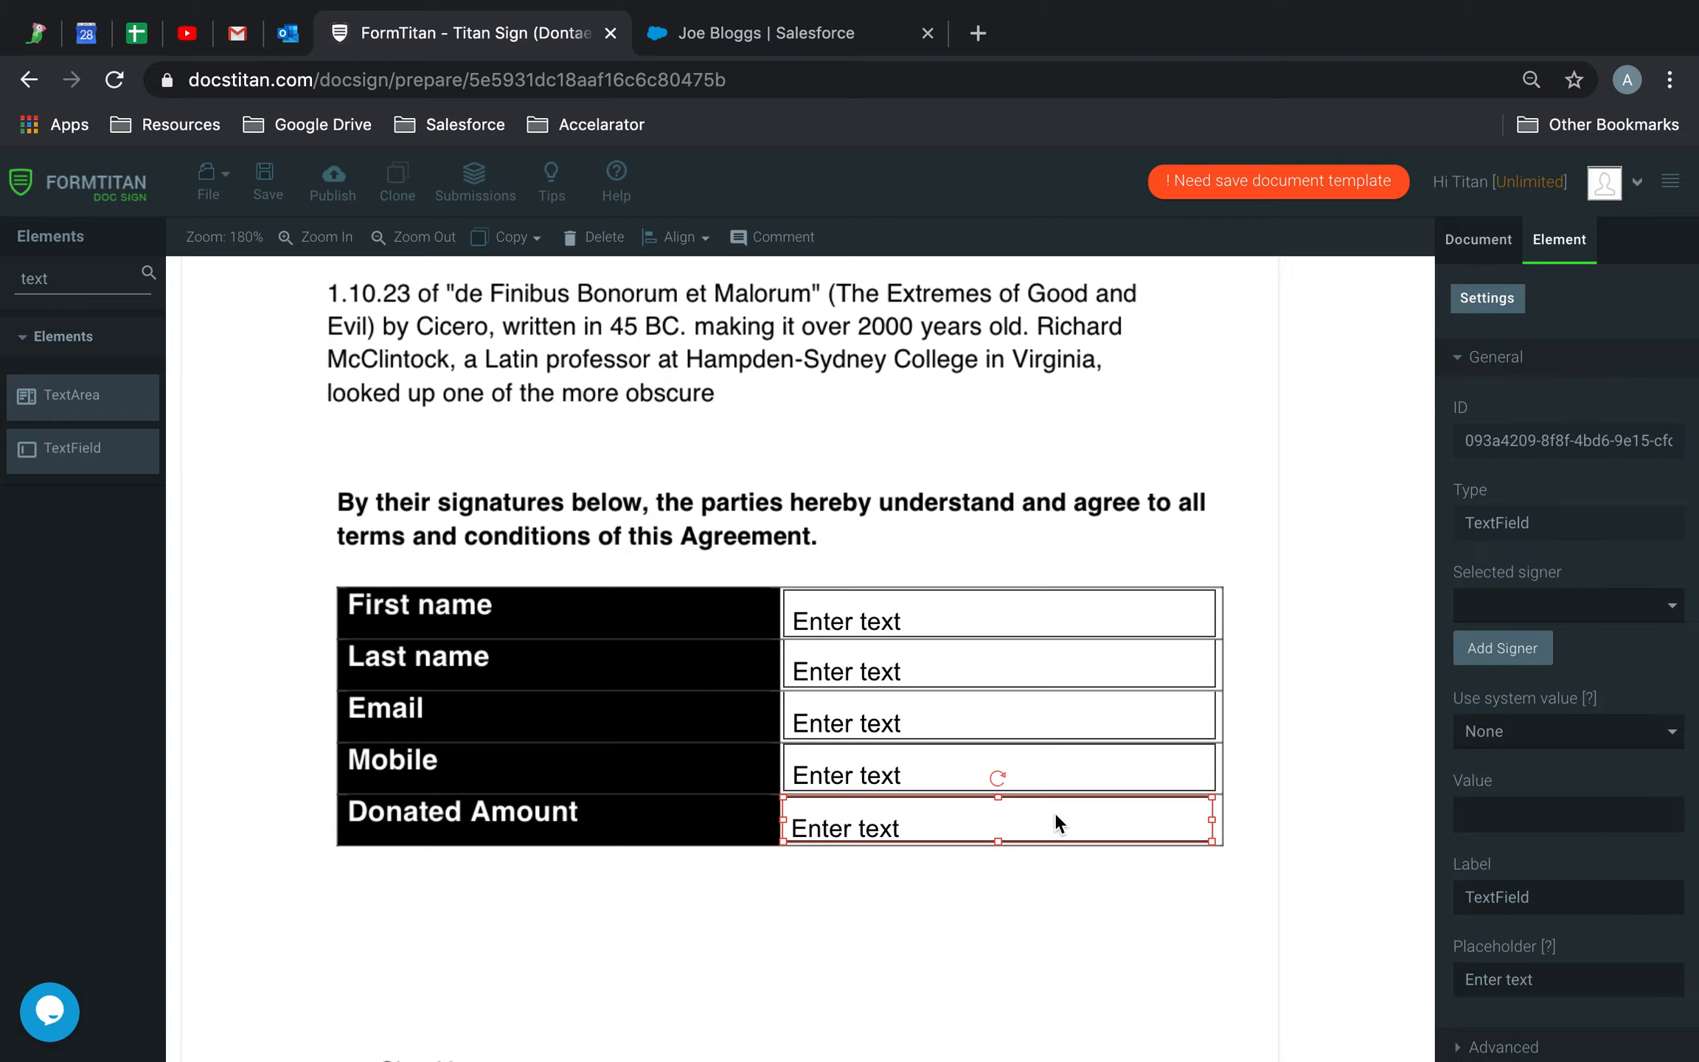
left_click(1070, 919)
scroll(1070, 920, "down", 5)
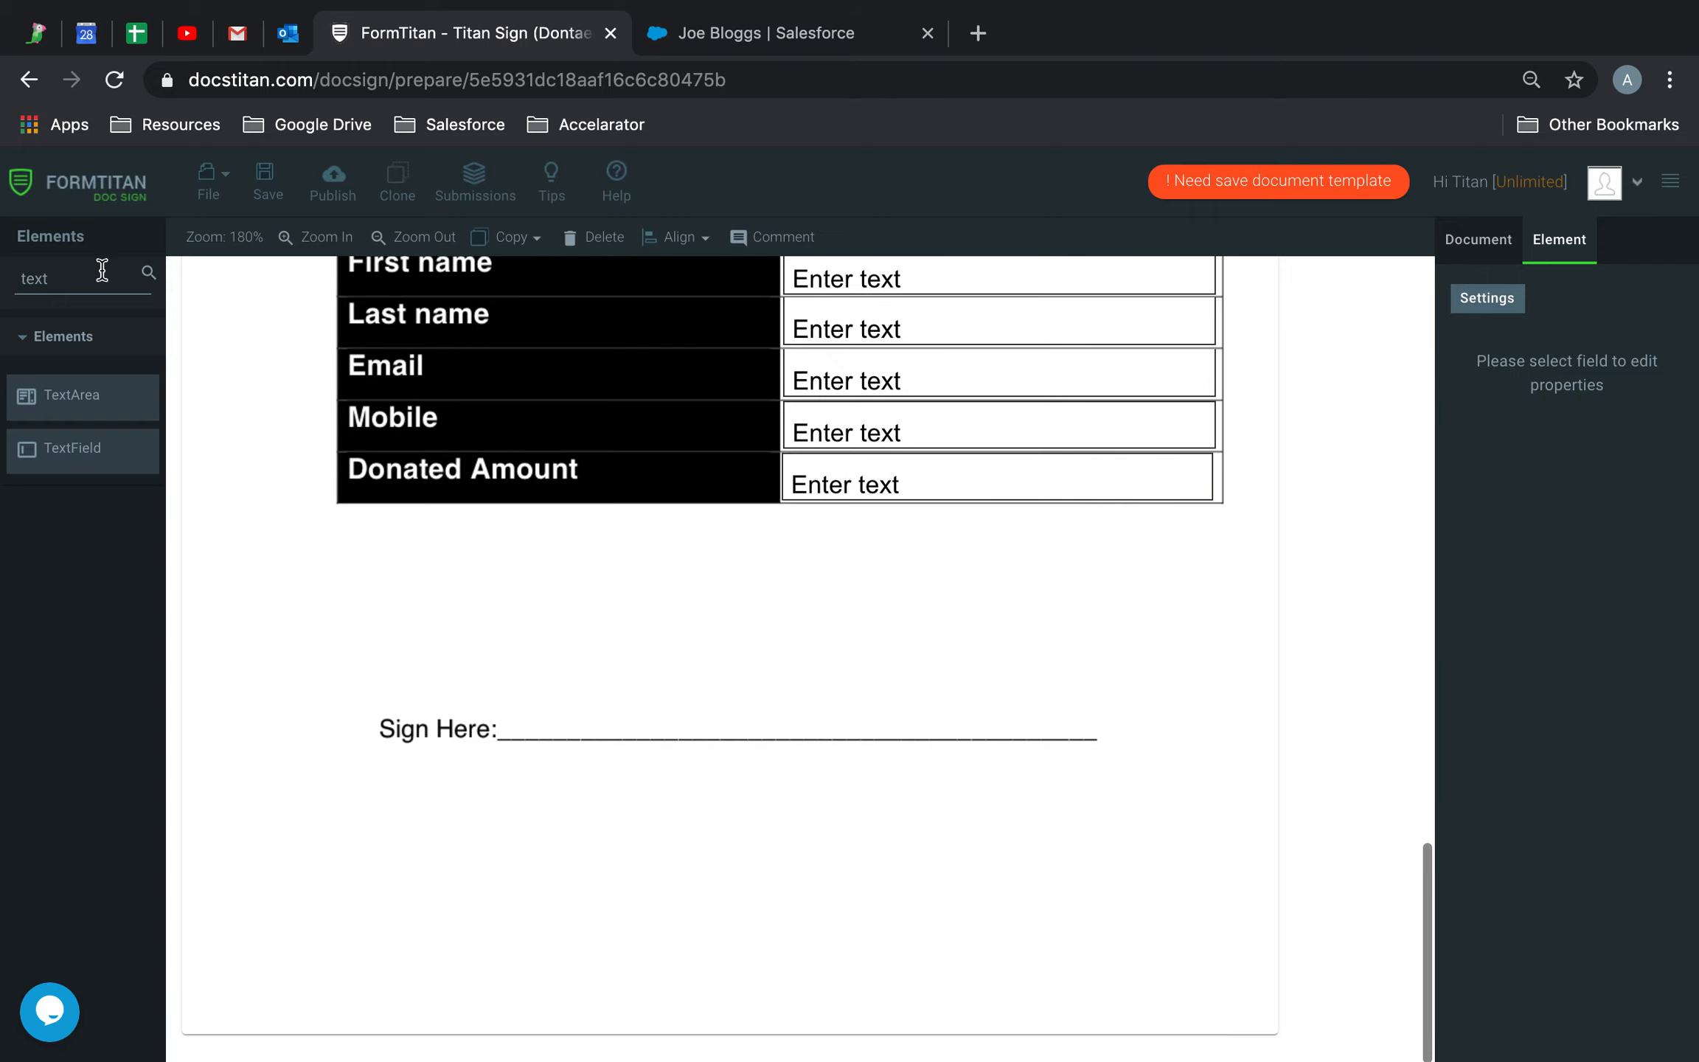
Search 'si' in Elements and stretch a Signature field across the Sign Here line
left_click_drag(69, 278, 4, 283)
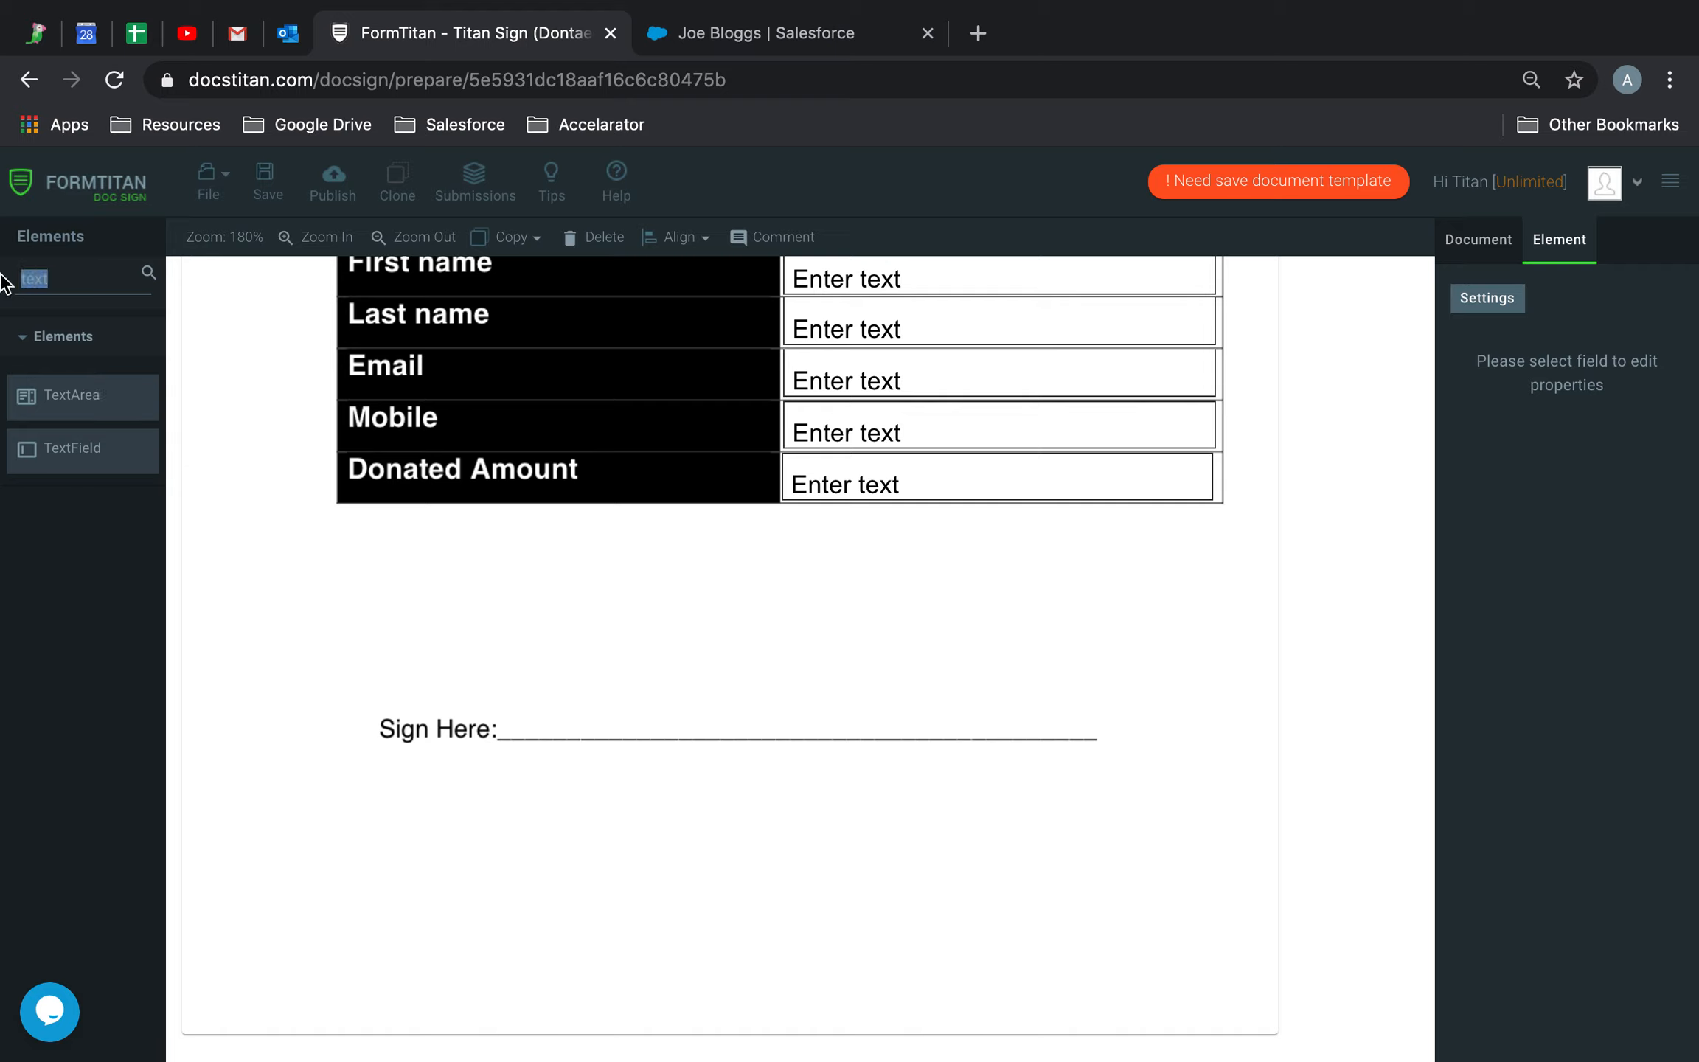
type("sig")
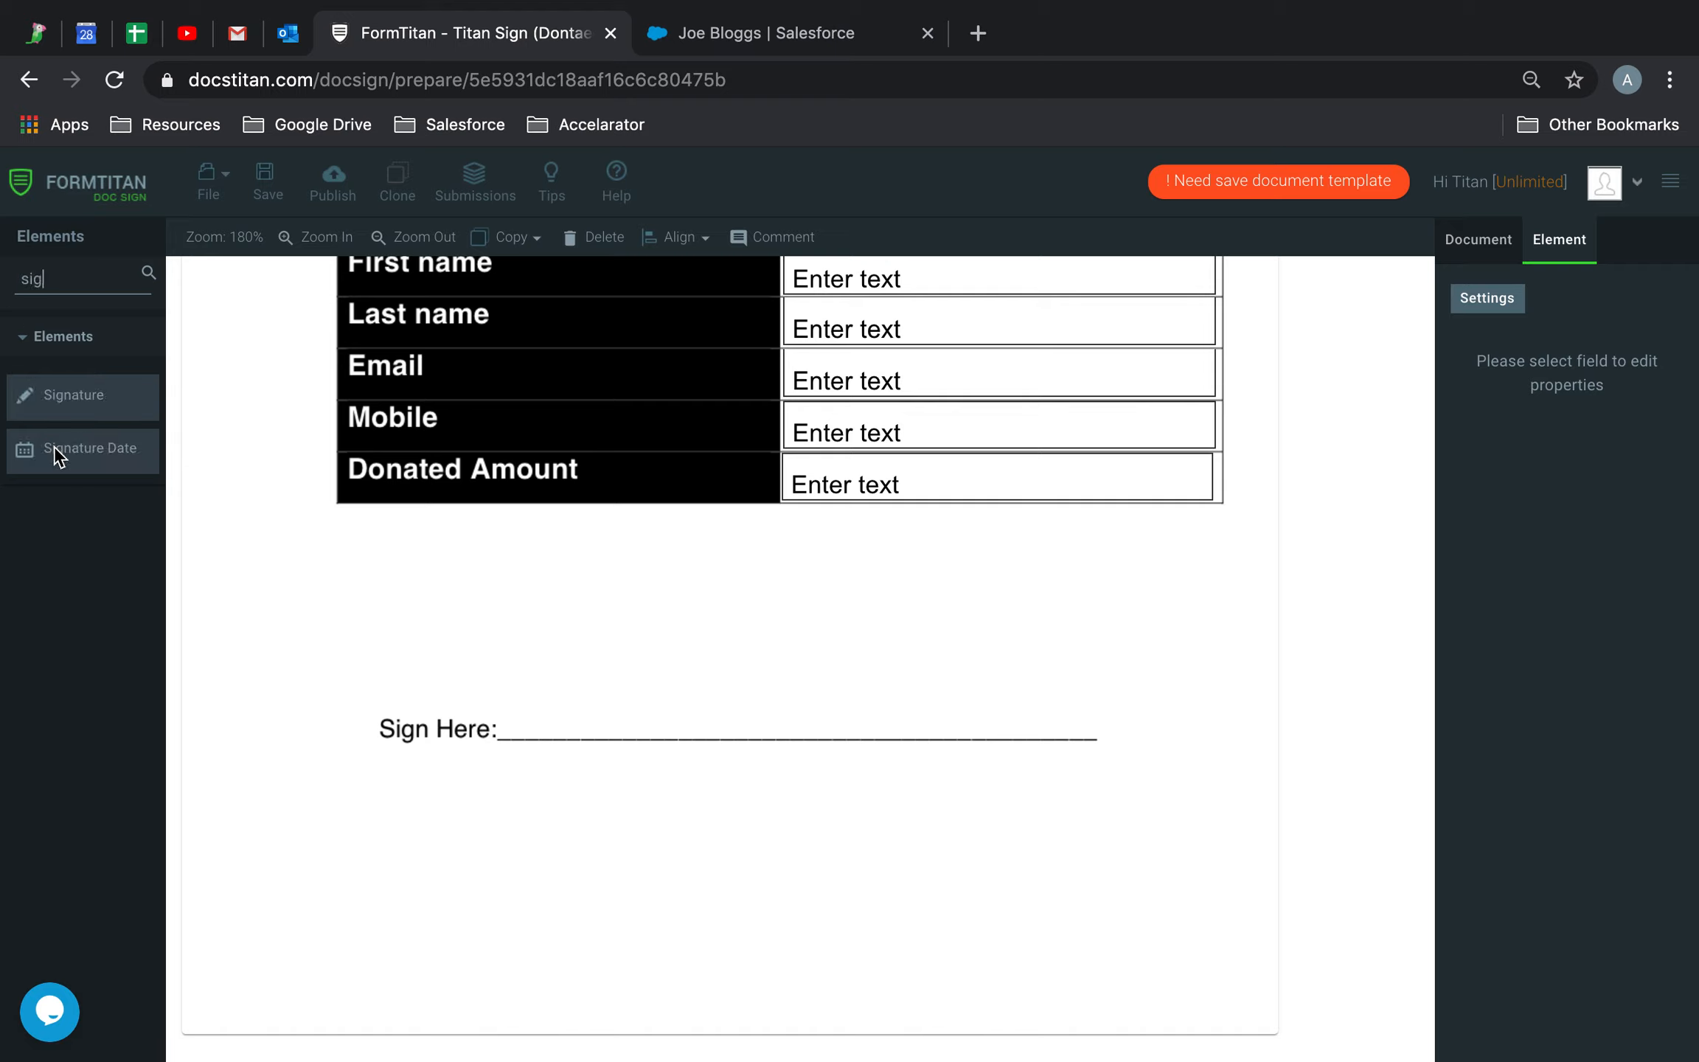
mouse_move(28, 402)
left_mouse_down()
mouse_move(607, 627)
mouse_move(580, 638)
left_mouse_up()
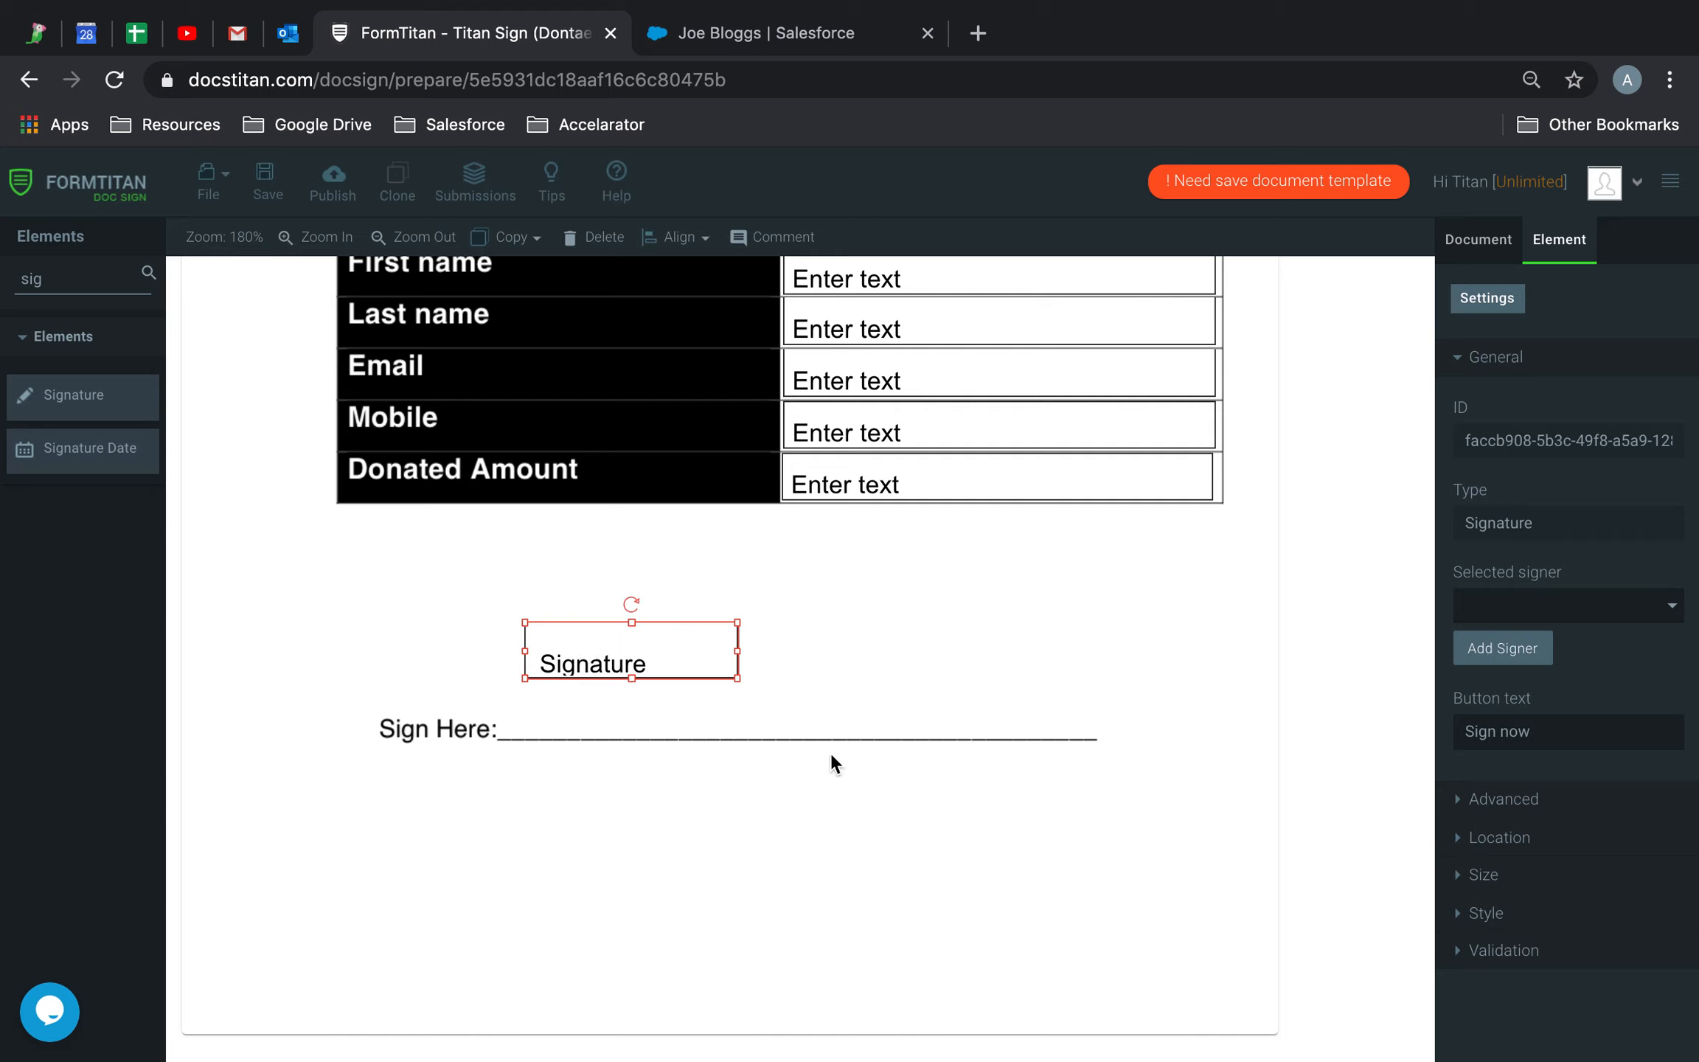
mouse_move(741, 684)
left_mouse_down()
mouse_move(1084, 701)
mouse_move(1087, 732)
left_mouse_up()
left_click(1194, 596)
left_click(932, 707)
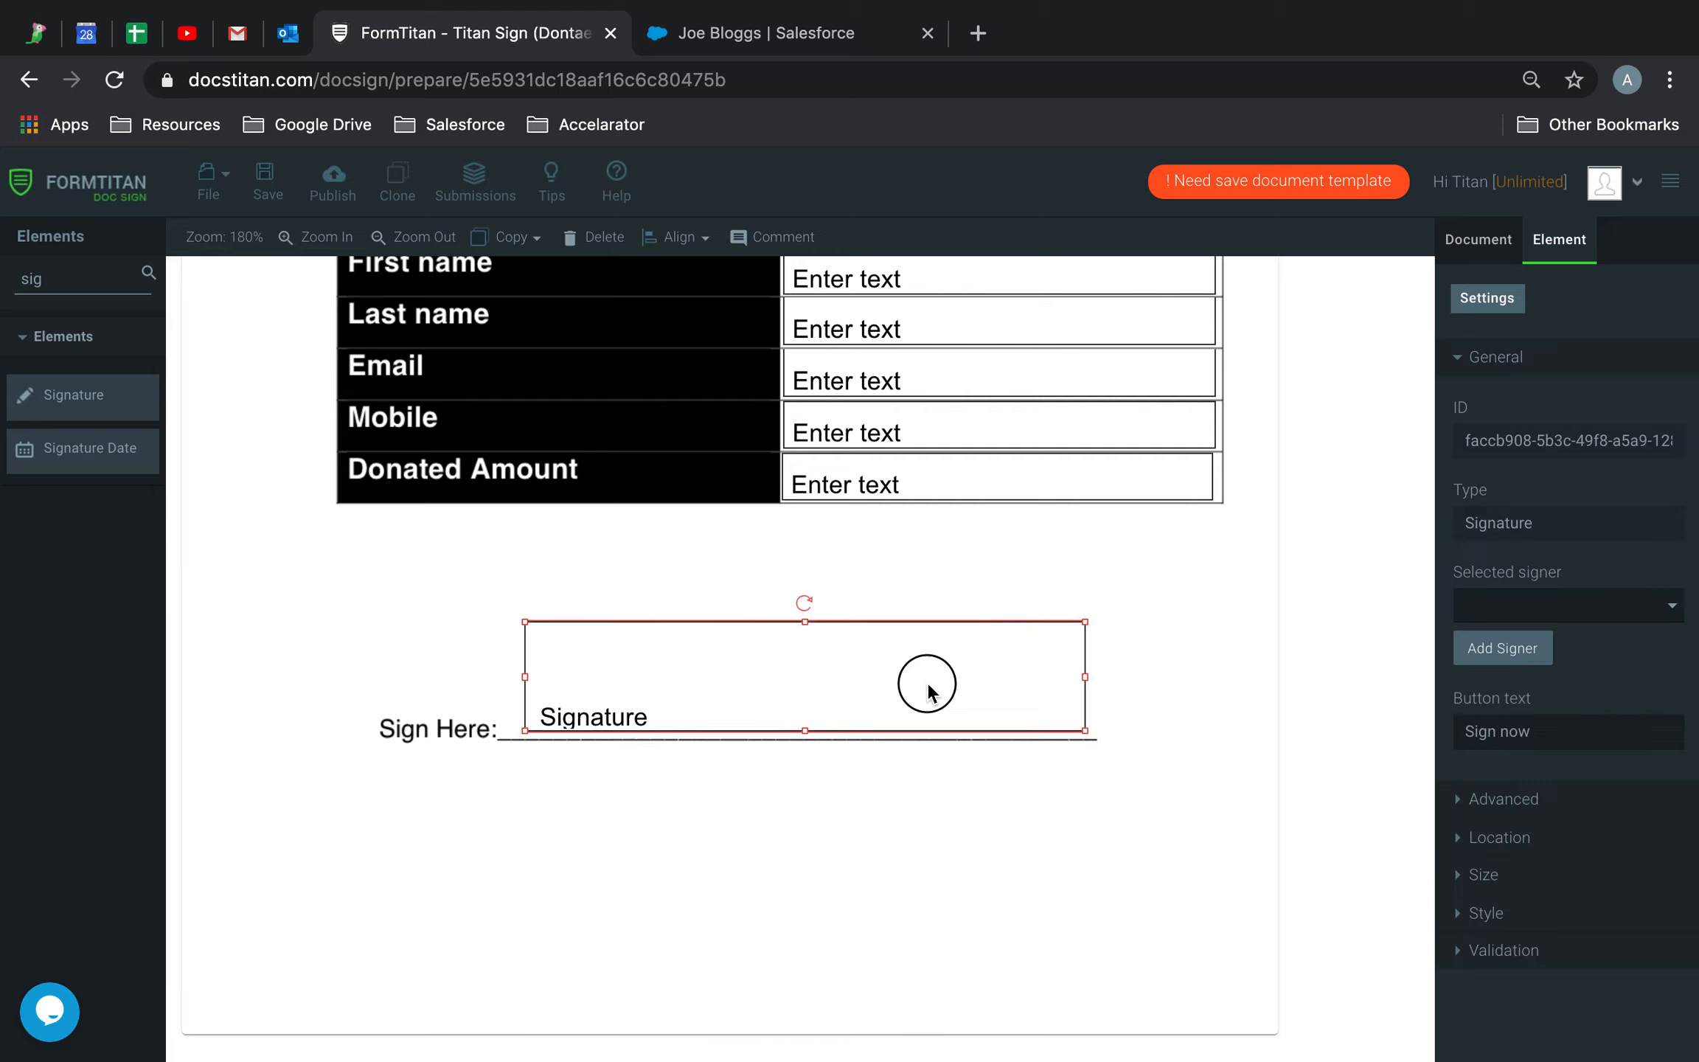
scroll(1264, 536, "up", 8)
scroll(1263, 536, "down", 3)
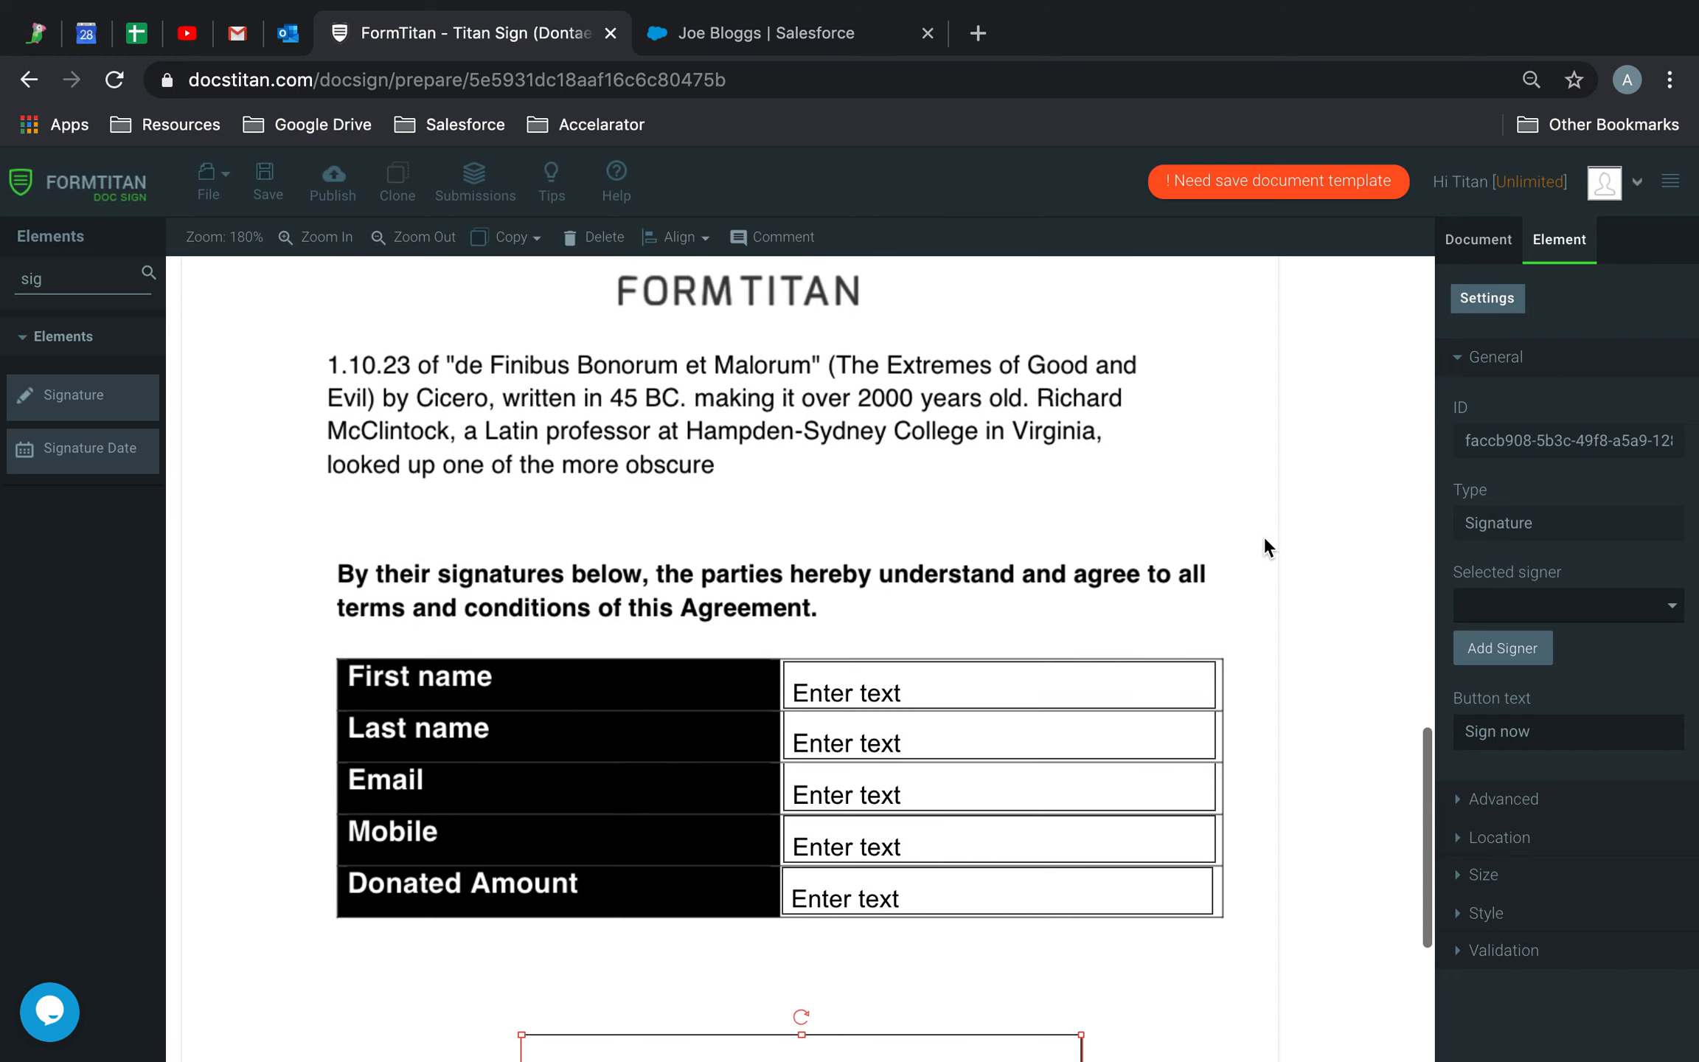
Give the First name text field the label and tag 'first name'
left_click(1057, 697)
scroll(1494, 807, "down", 2)
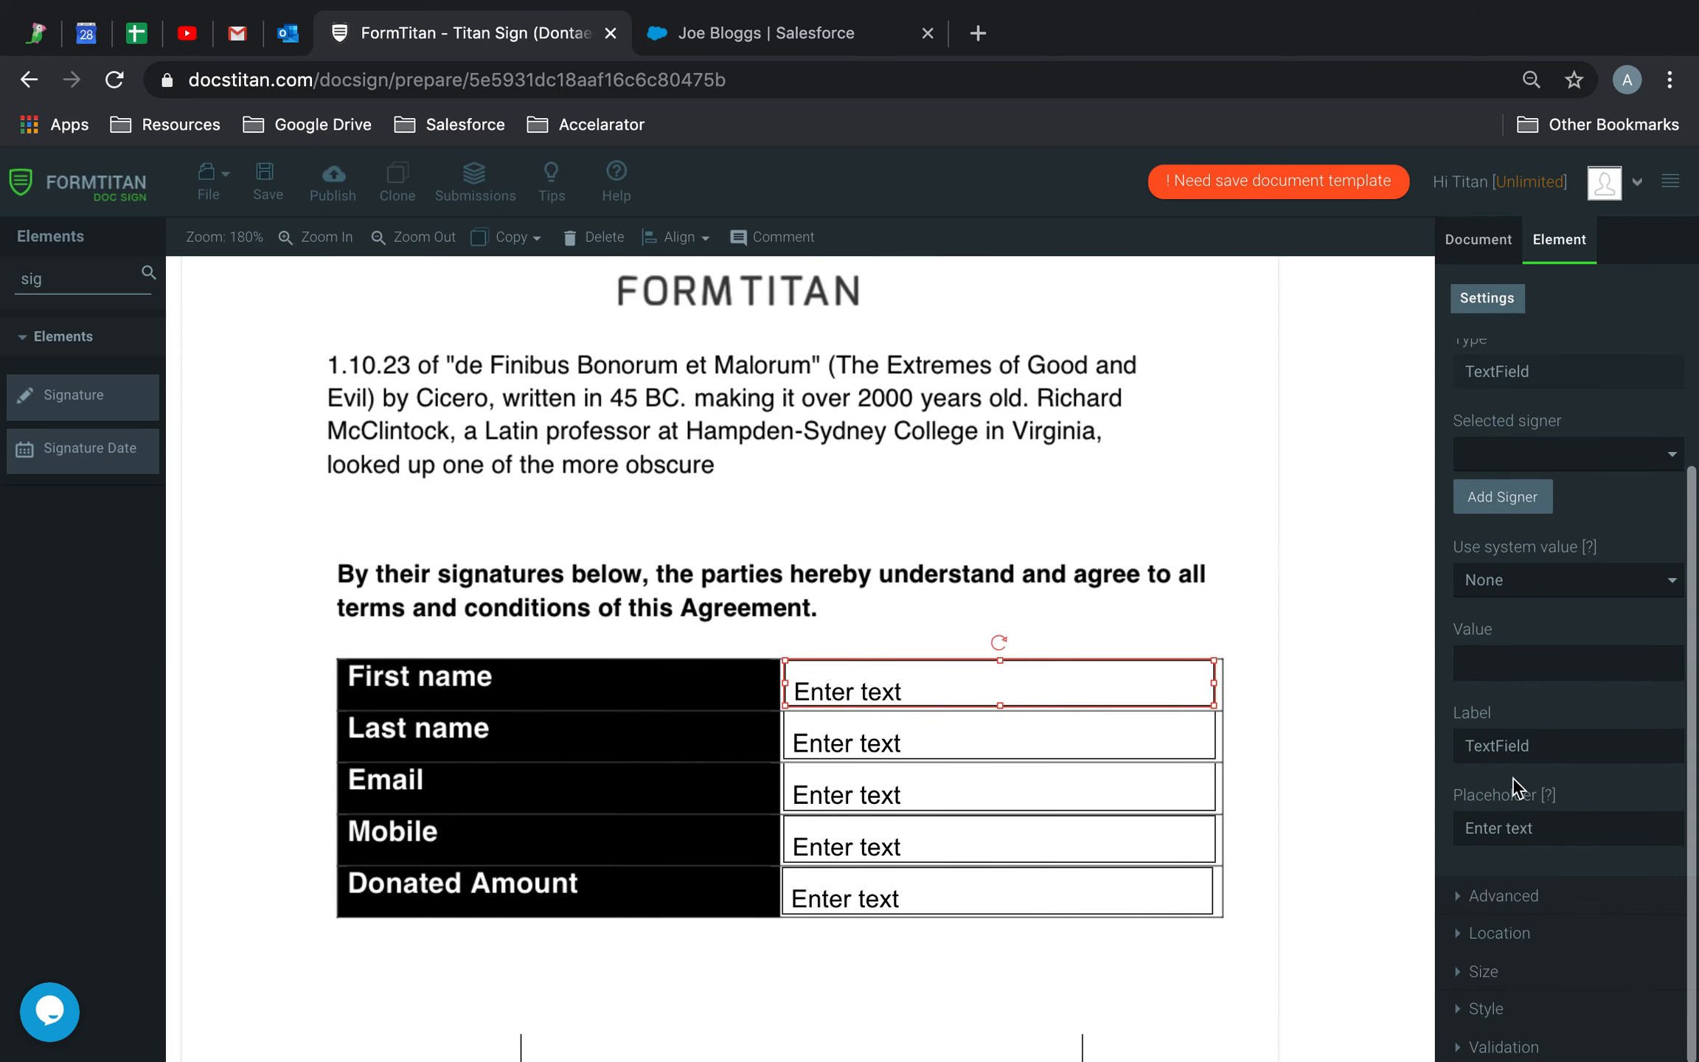
double_click(1570, 737)
type("first name")
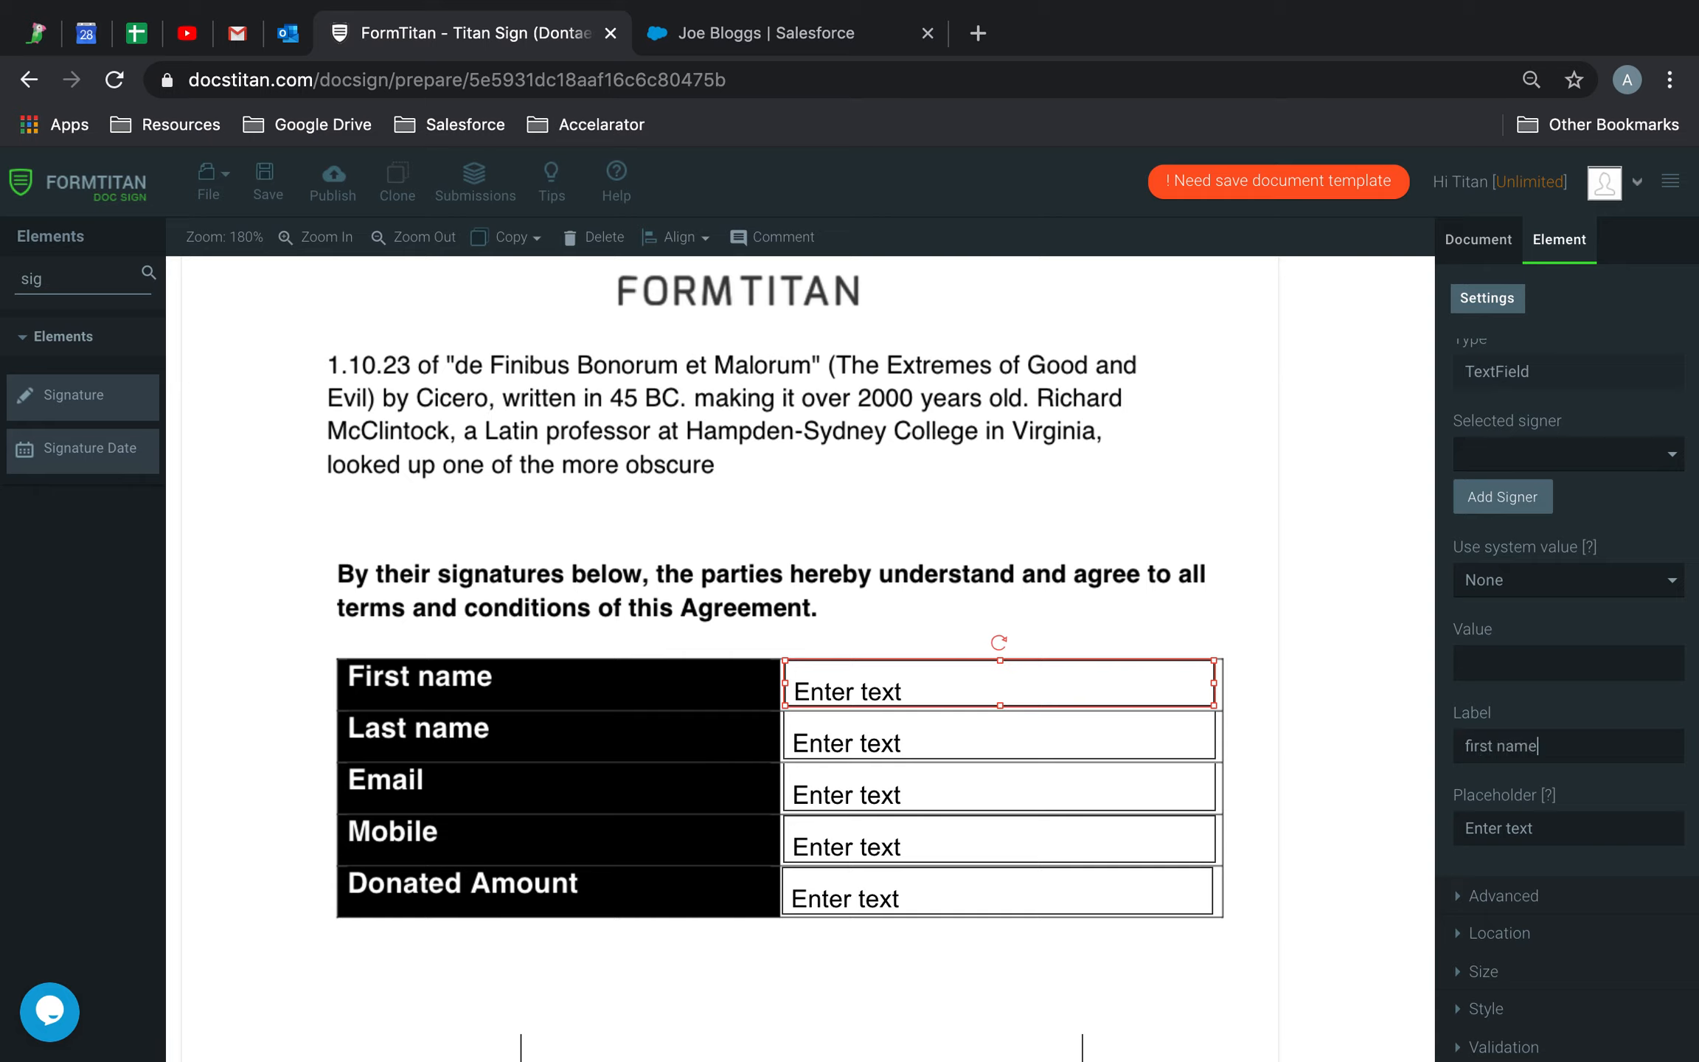
key("super+a")
key("super+c")
left_click(1504, 895)
left_click(1551, 483)
key("super+v")
Set the Last name text field's tag and label to 'last name'
left_click(879, 744)
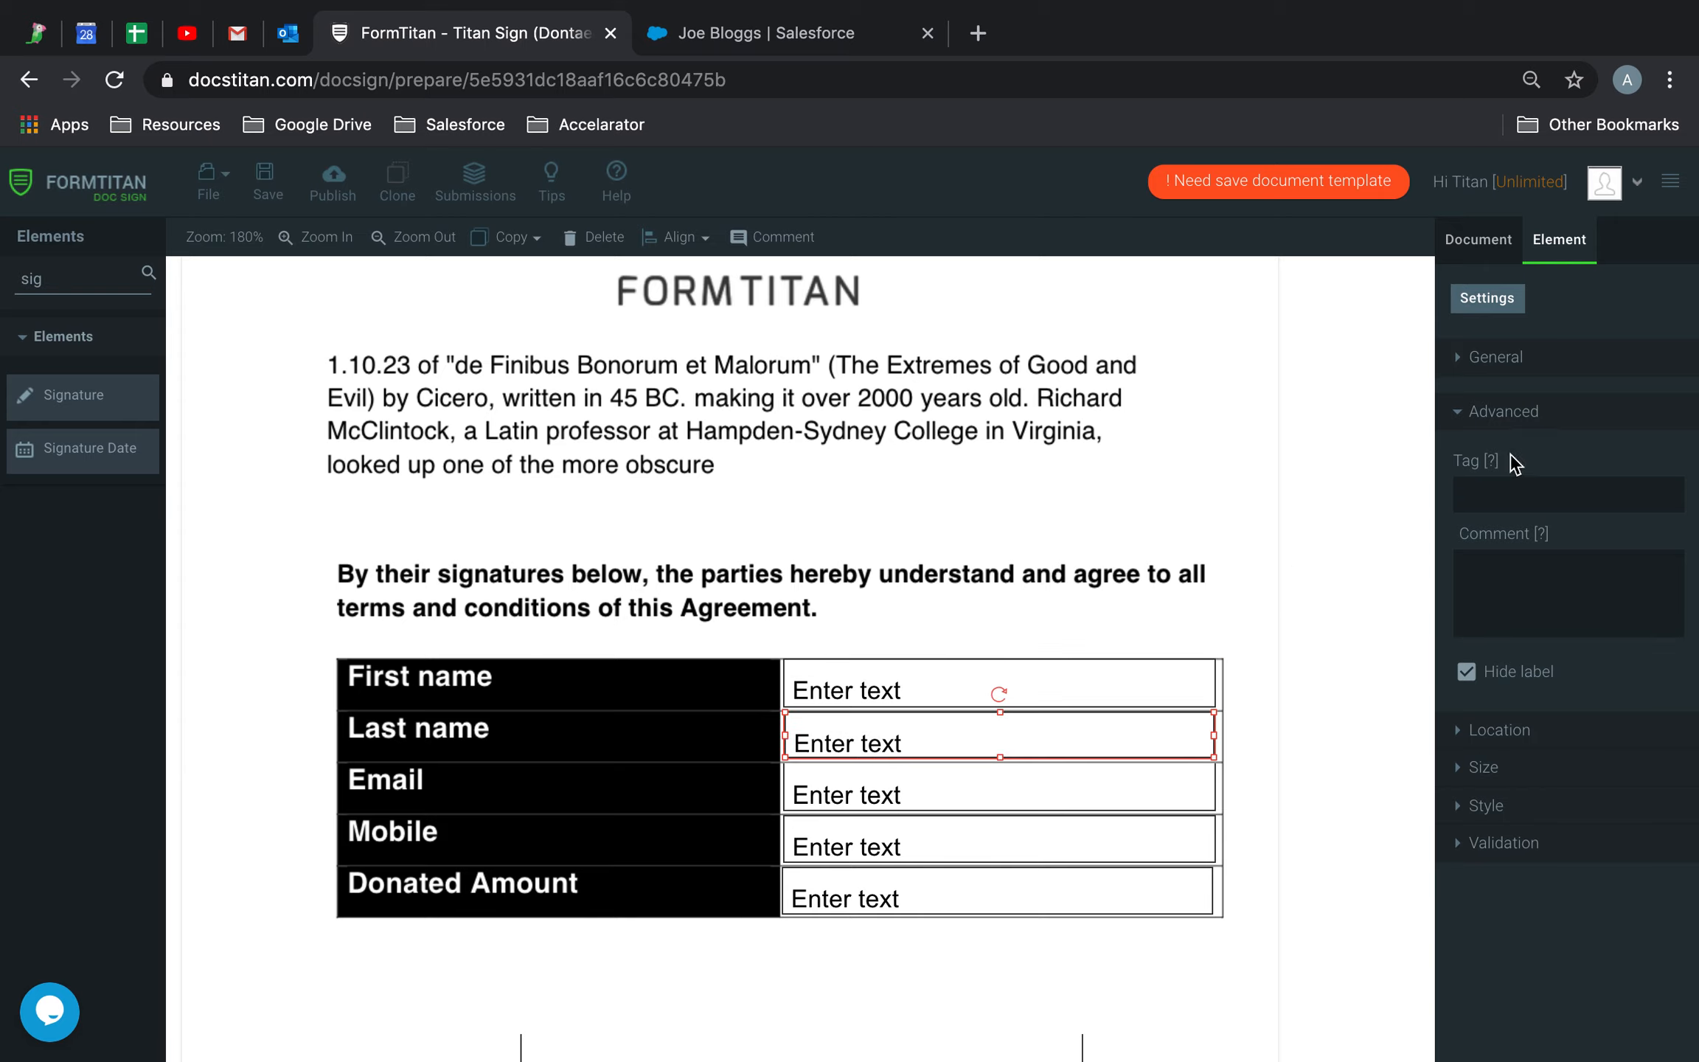
left_click(1527, 493)
key("super+v")
double_click(1478, 493)
type("last")
left_click(1503, 362)
double_click(1581, 903)
key("super+v")
left_click_drag(1466, 897, 1491, 898)
key("BackSpace")
type("Las")
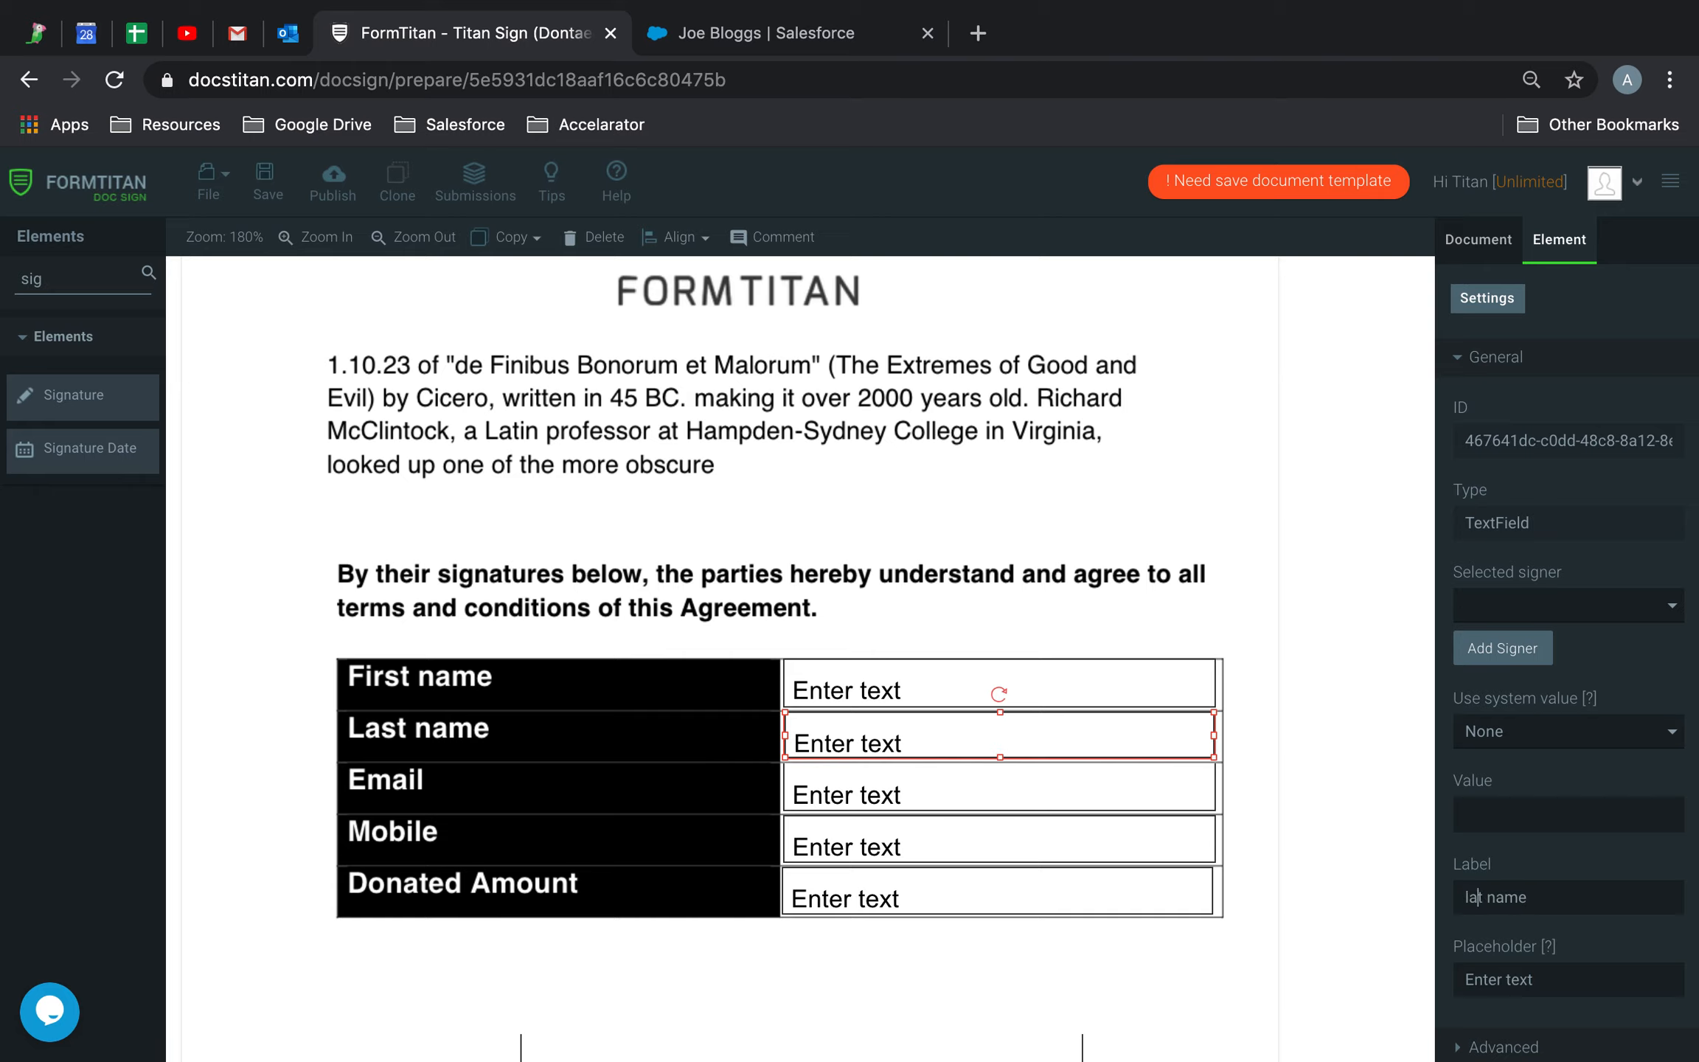
Label and tag the Email text field as 'email'
left_click(1022, 778)
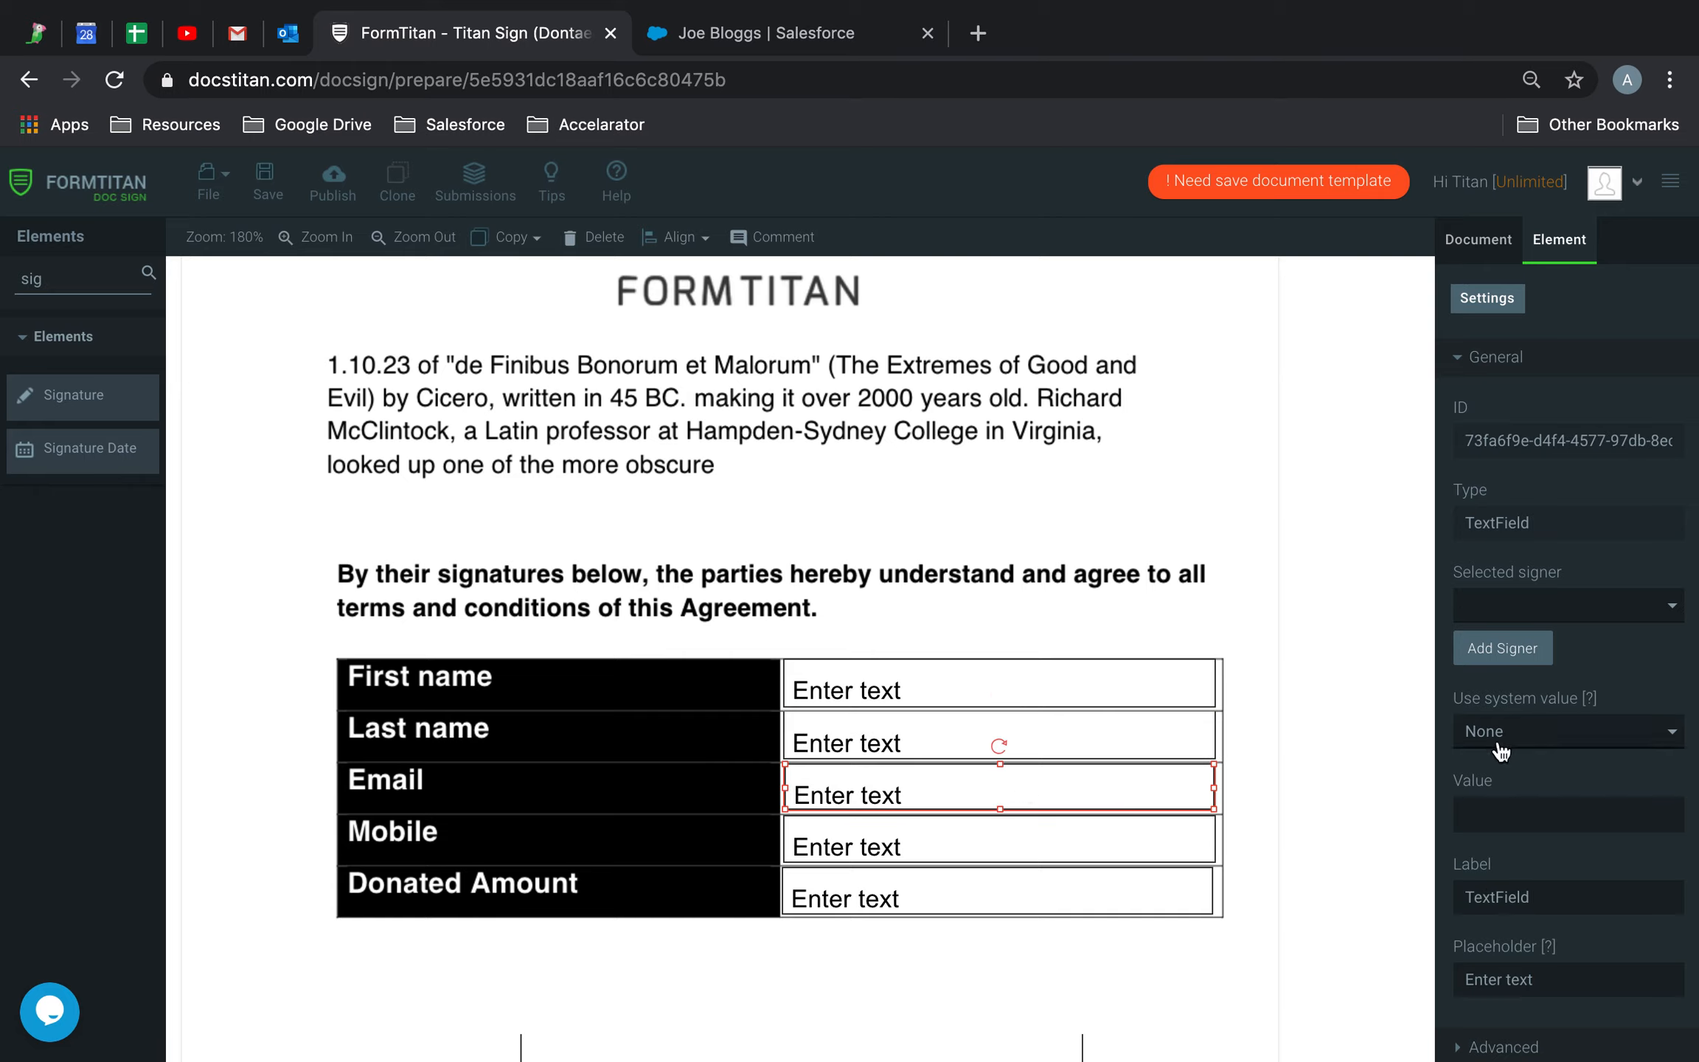
left_click(1548, 897)
key("super+a")
type("e")
scroll(1571, 906, "down", 2)
left_click(1512, 892)
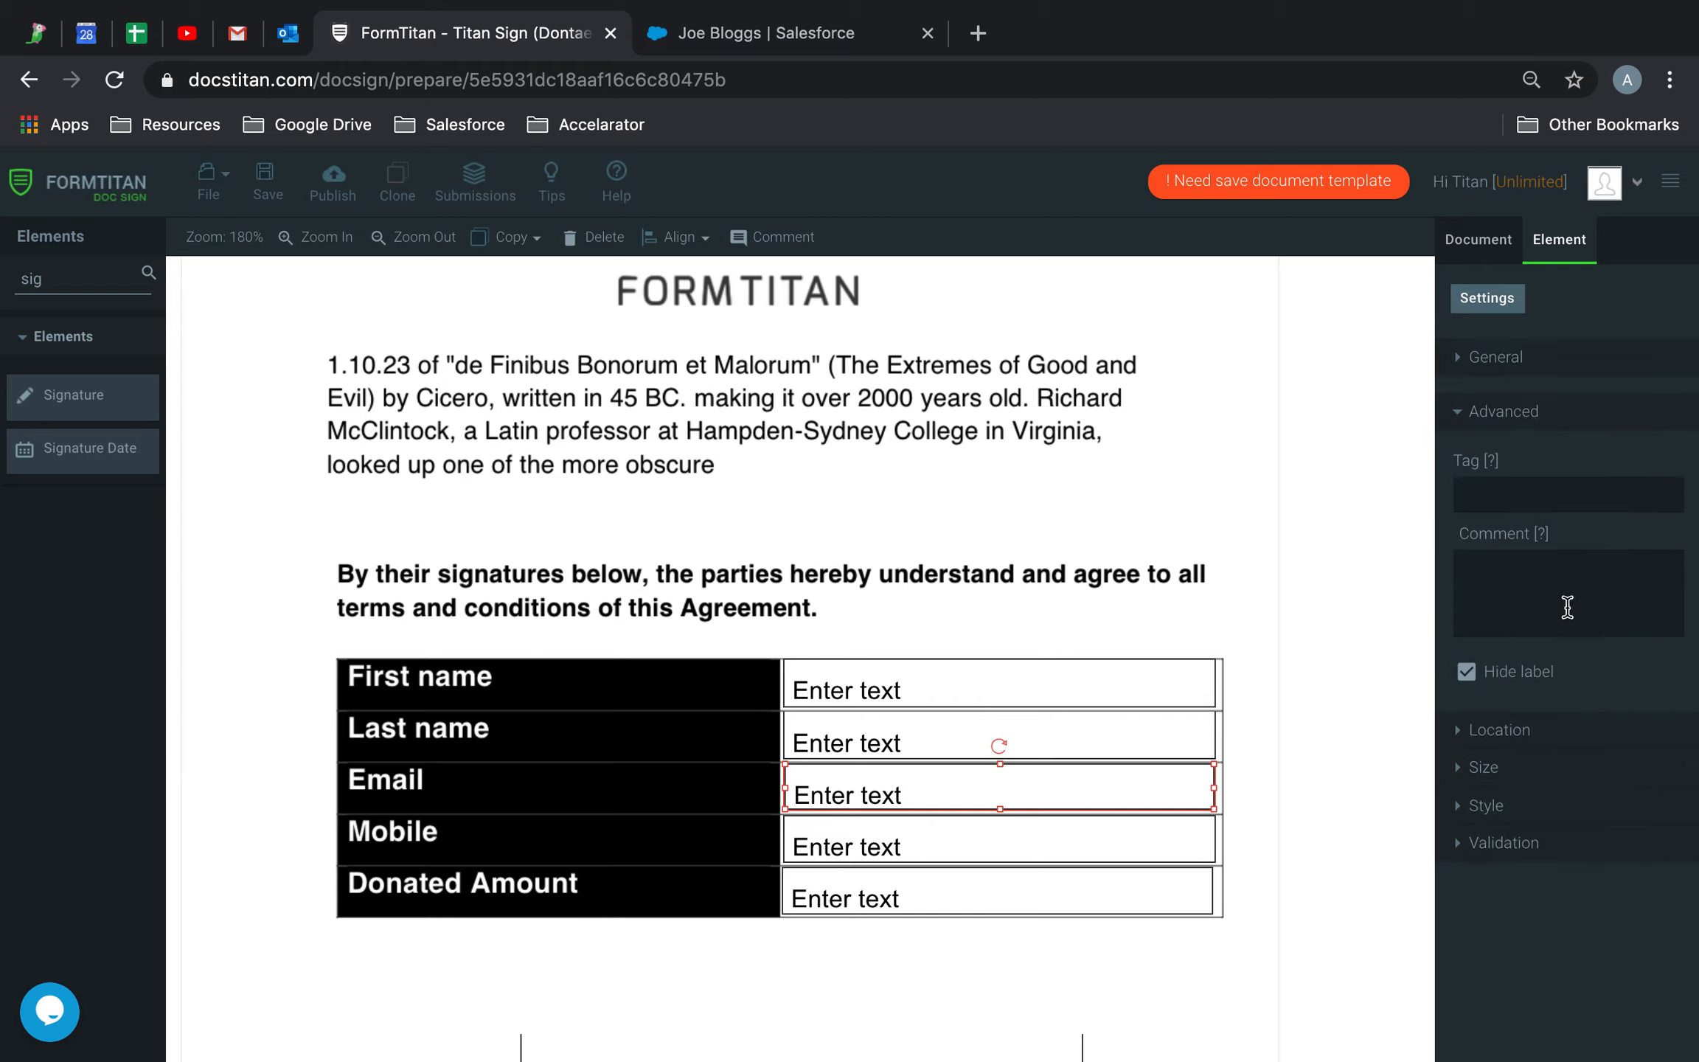
left_click(1528, 493)
type("email")
Give the Mobile text field the tag and label 'mobile'
left_click(1017, 830)
left_click(1563, 496)
type("mobile")
left_click(1495, 366)
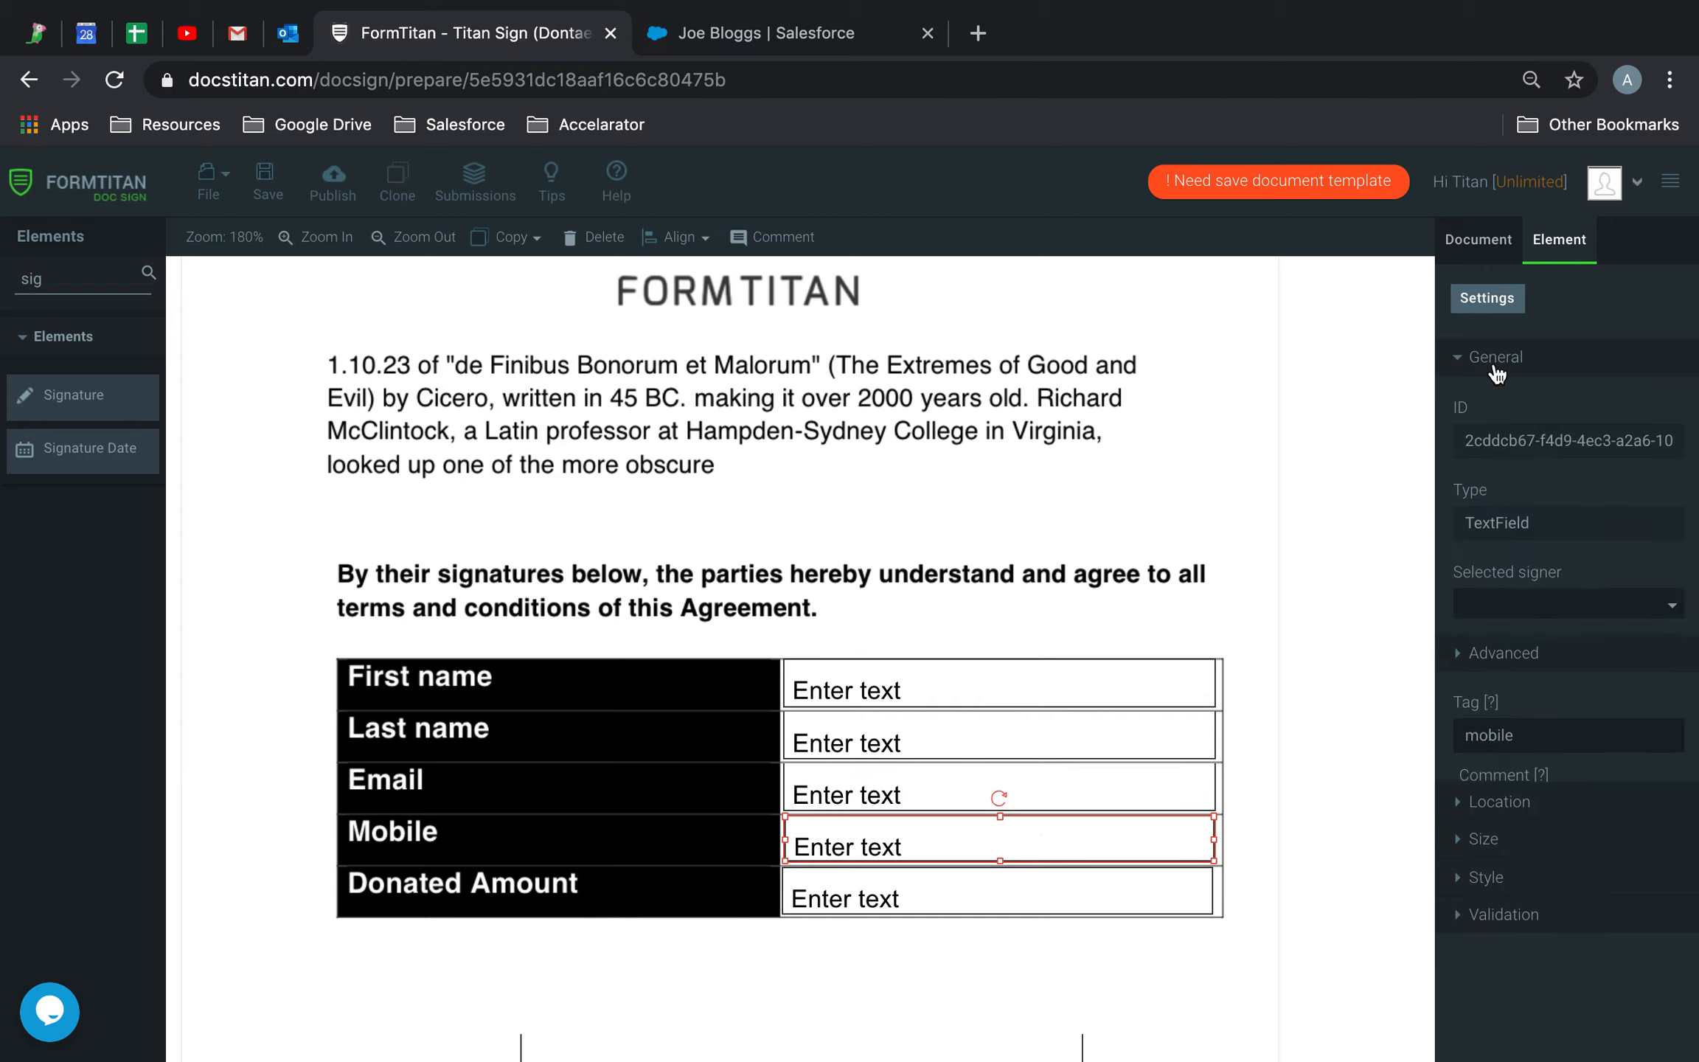
left_click_drag(1547, 894, 1343, 893)
type("mobile")
Set the Donated Amount text field's label and tag to 'donated amount'
left_click(906, 904)
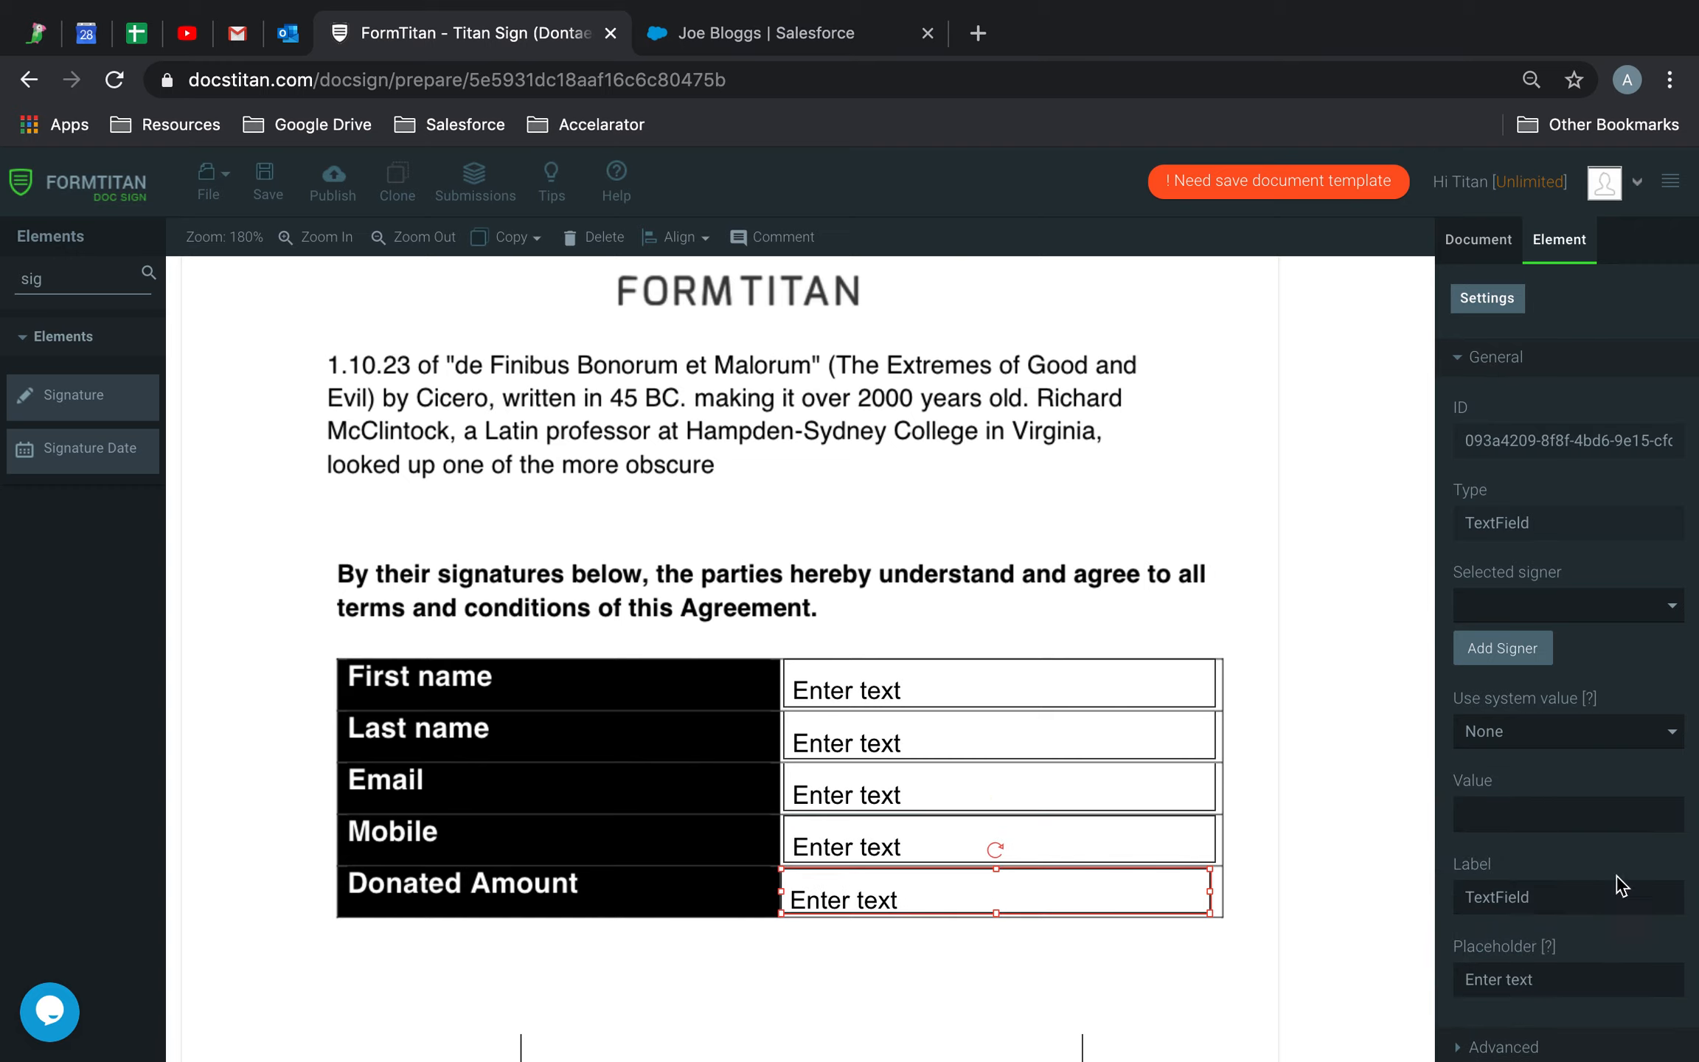
left_click_drag(1585, 900, 1256, 883)
type("donated amount")
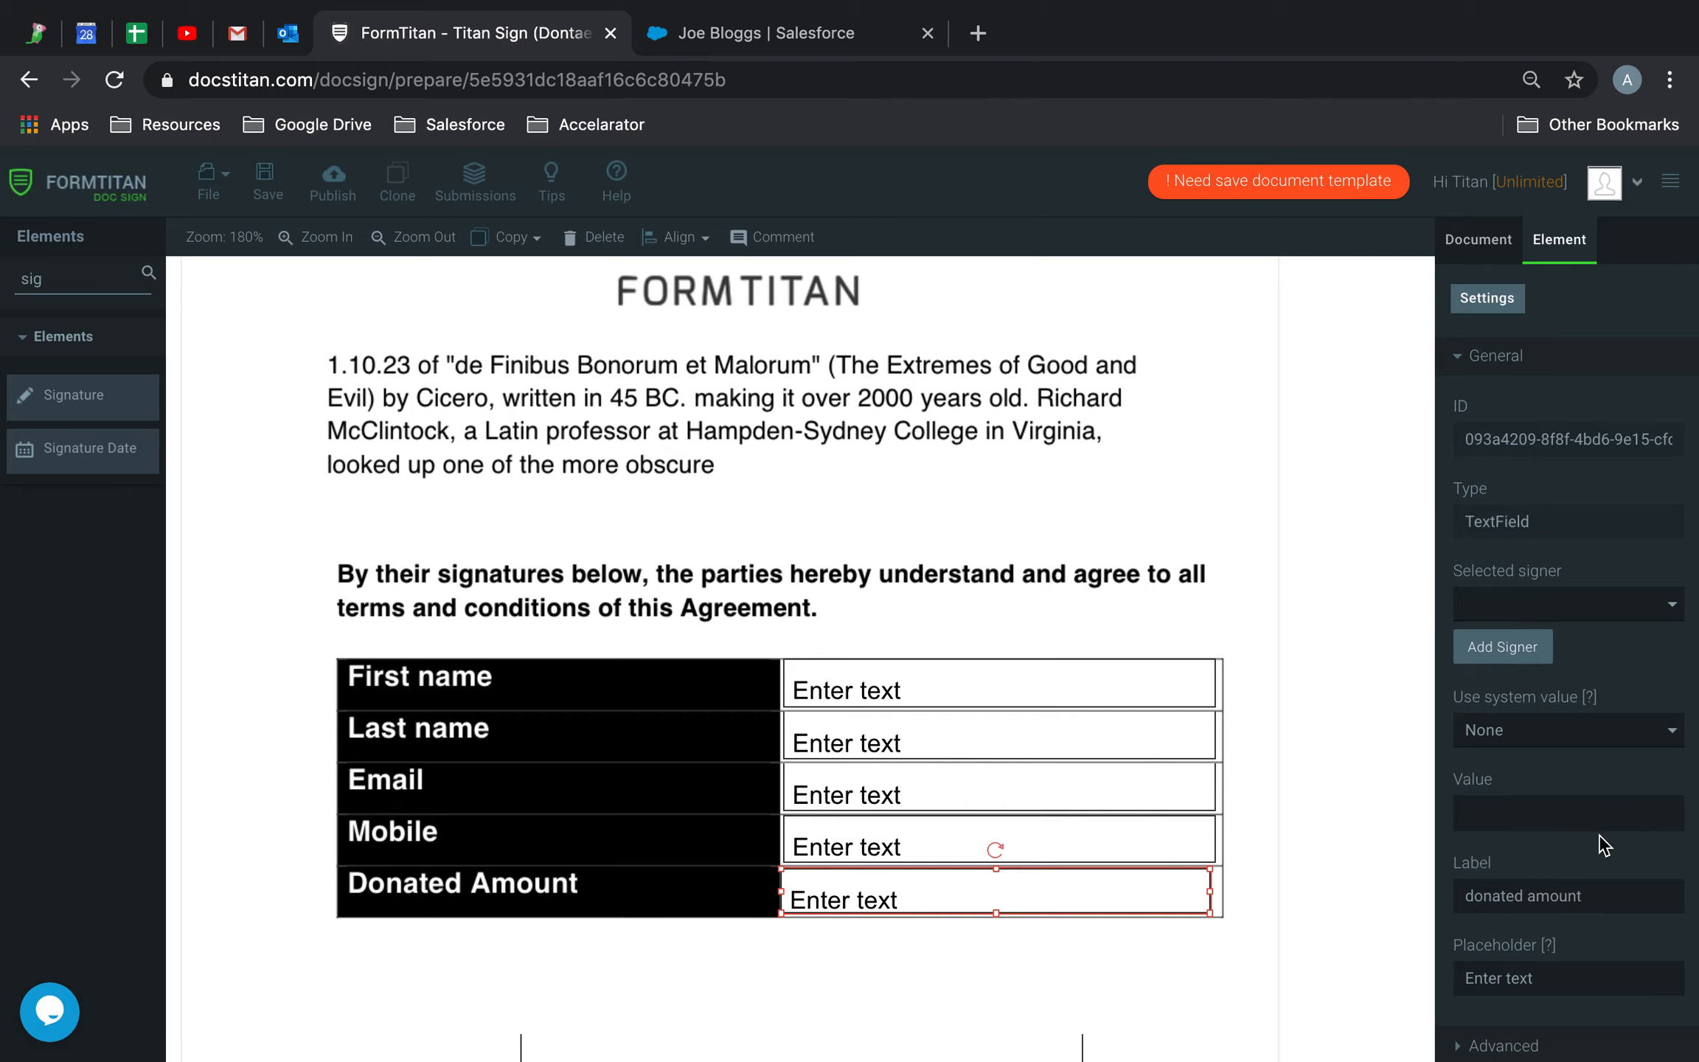
scroll(1585, 848, "down", 2)
left_click(1515, 892)
left_click(1536, 490)
type("donated amount")
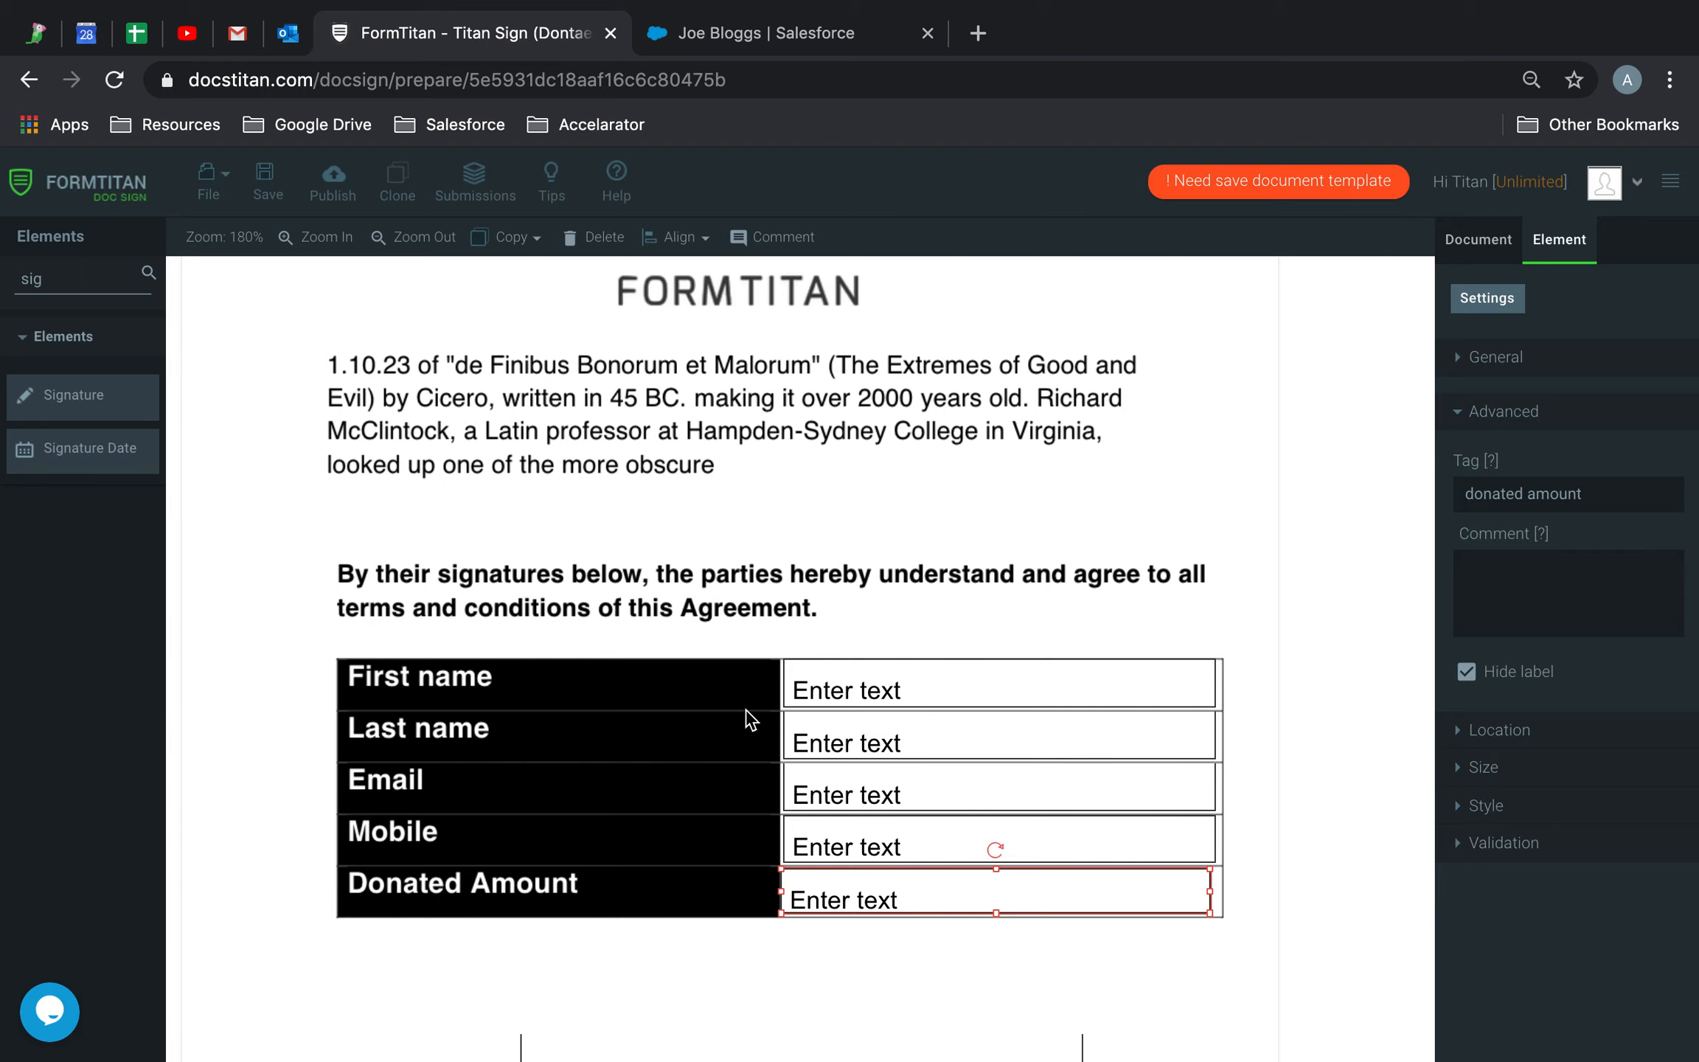
scroll(744, 715, "down", 4)
Enable the User sign request email and open its Custom Message for editing
left_click(759, 770)
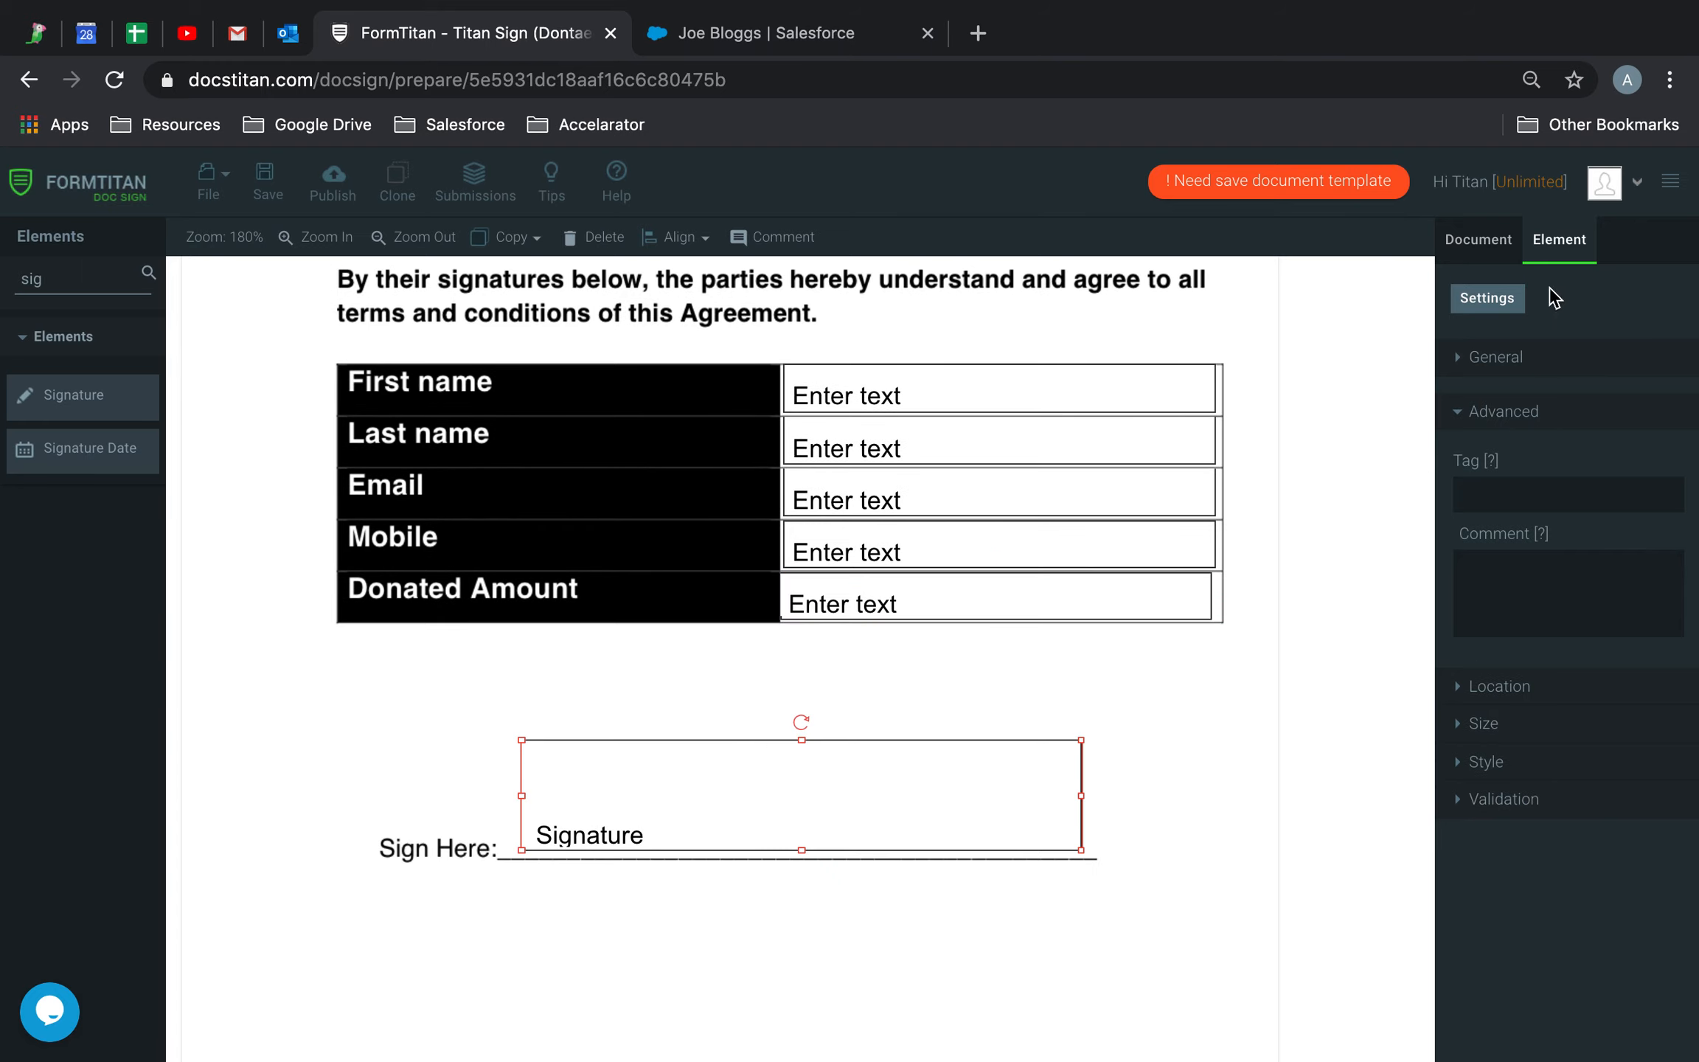
left_click(1477, 238)
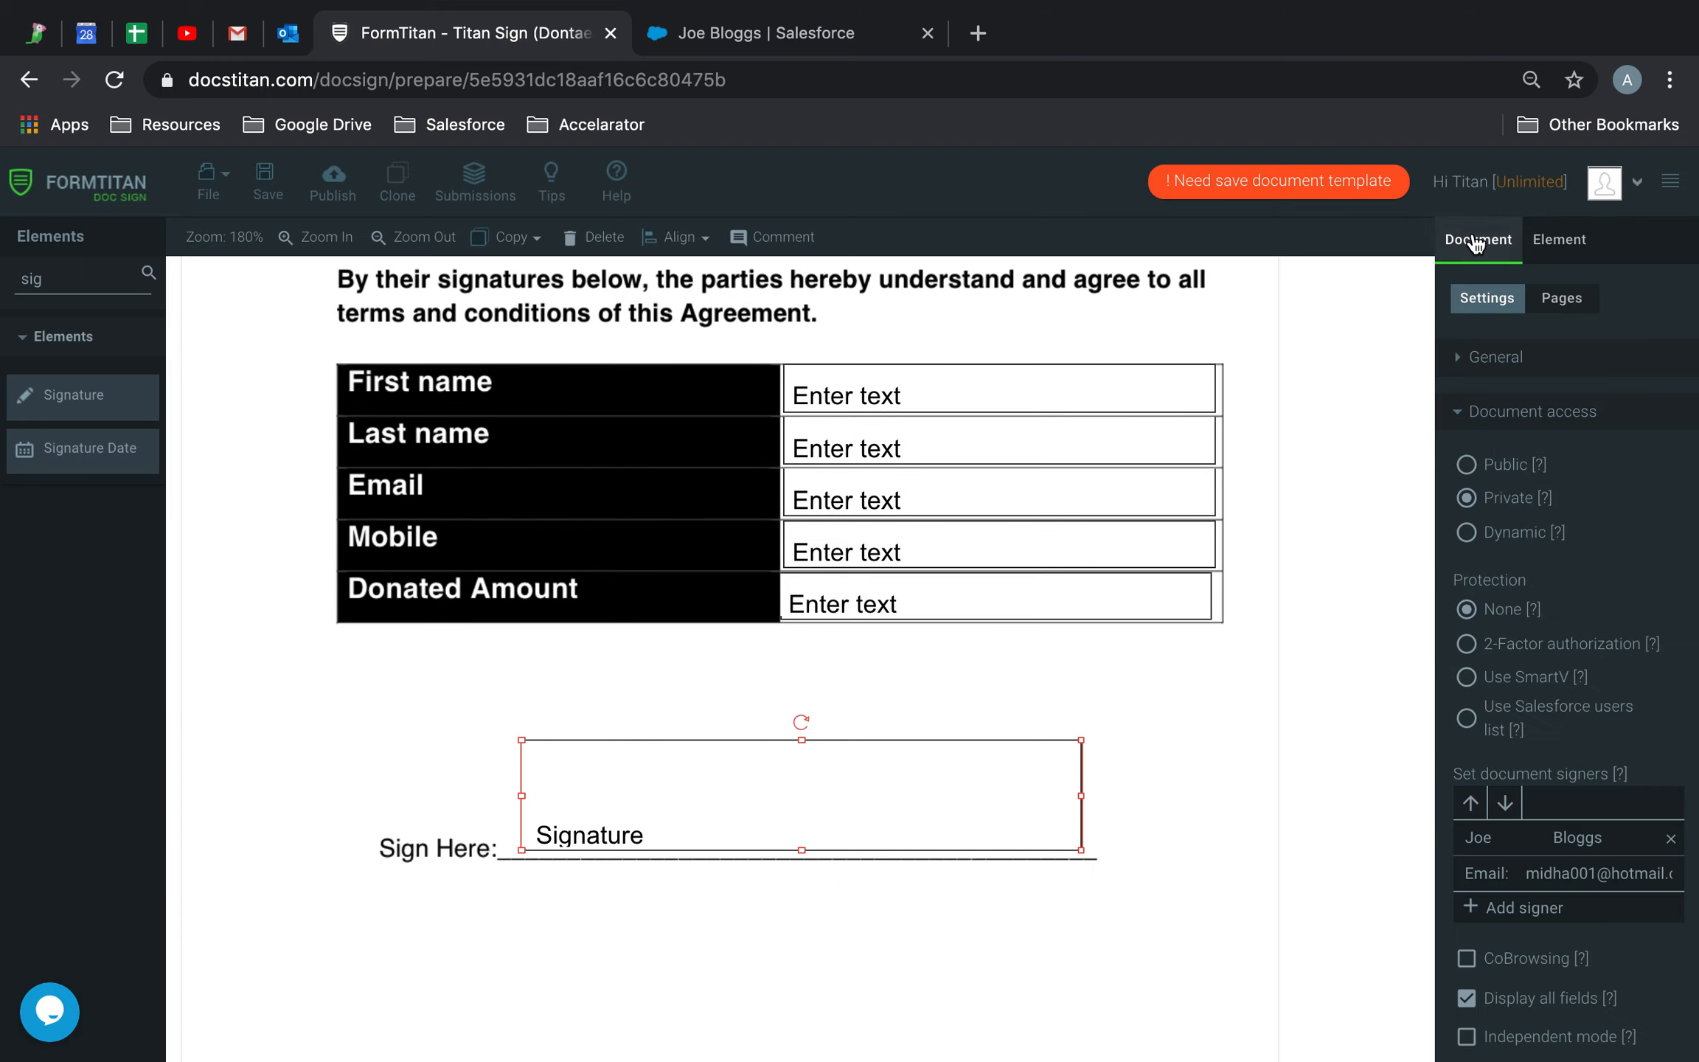
left_click(1500, 409)
left_click(1483, 508)
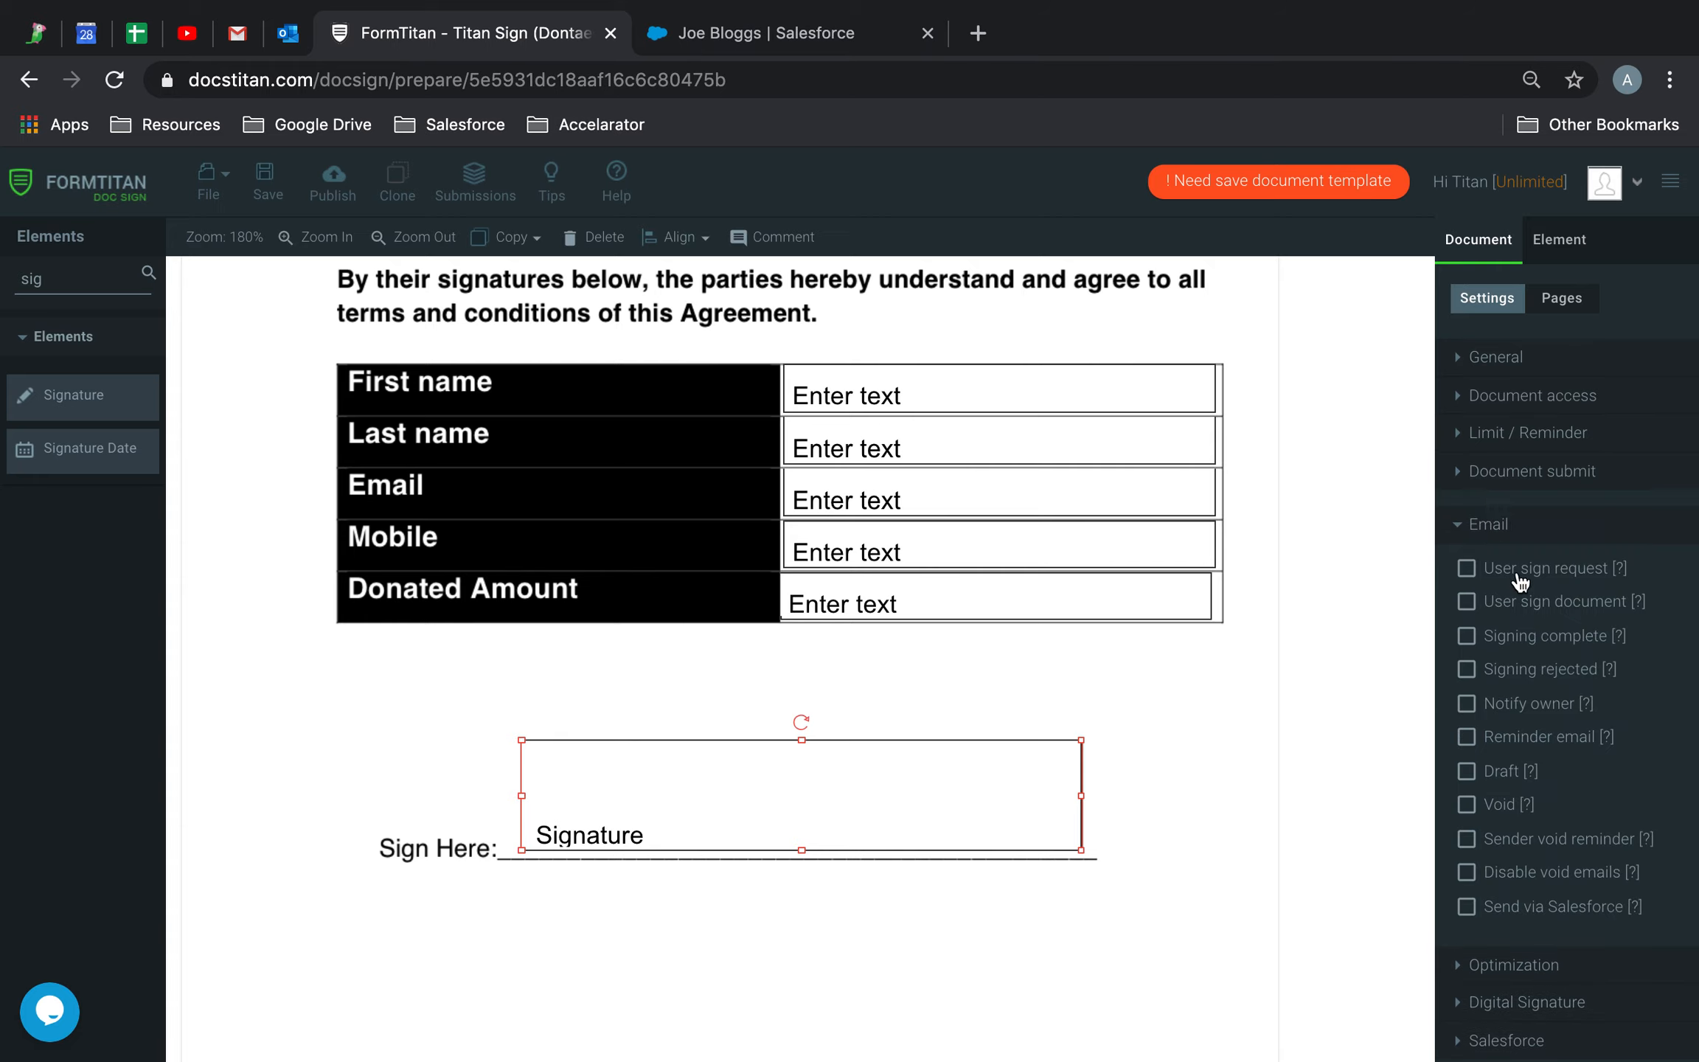
left_click(1466, 569)
left_click(1510, 631)
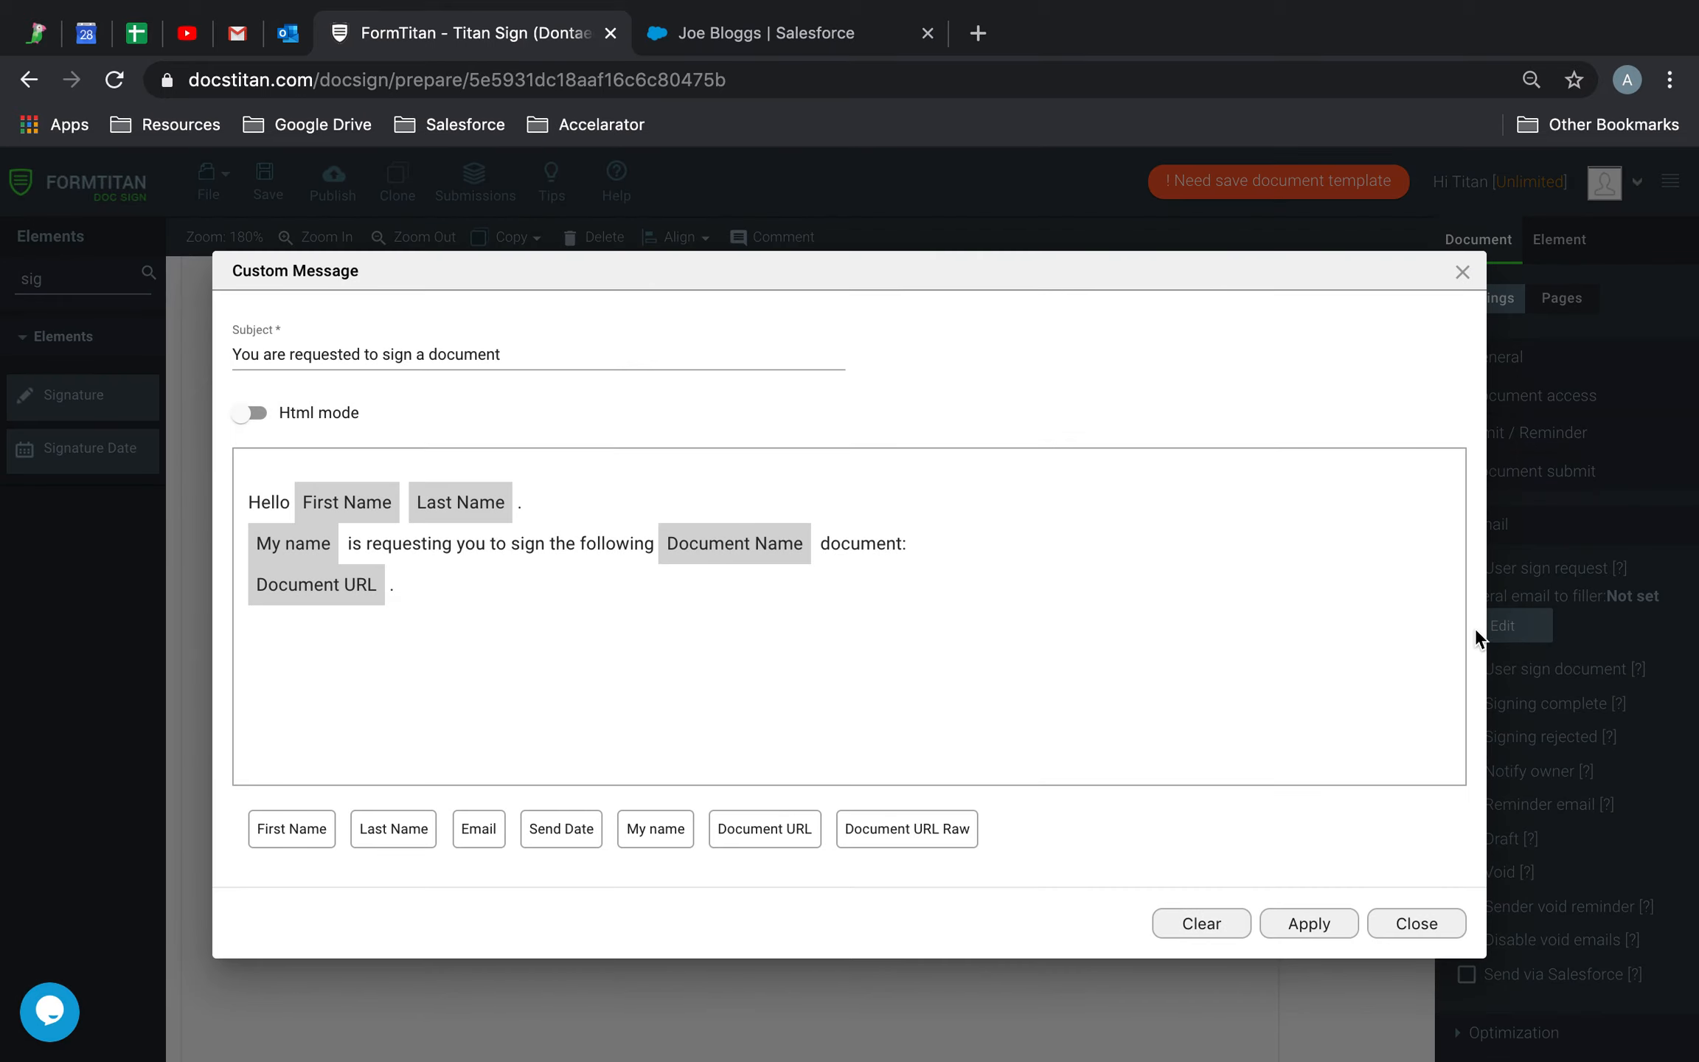
Turn on Html mode and change the subject to 'Please sign document URL in the email'
left_click(266, 413)
left_click(255, 436)
left_click(251, 414)
left_click(372, 371)
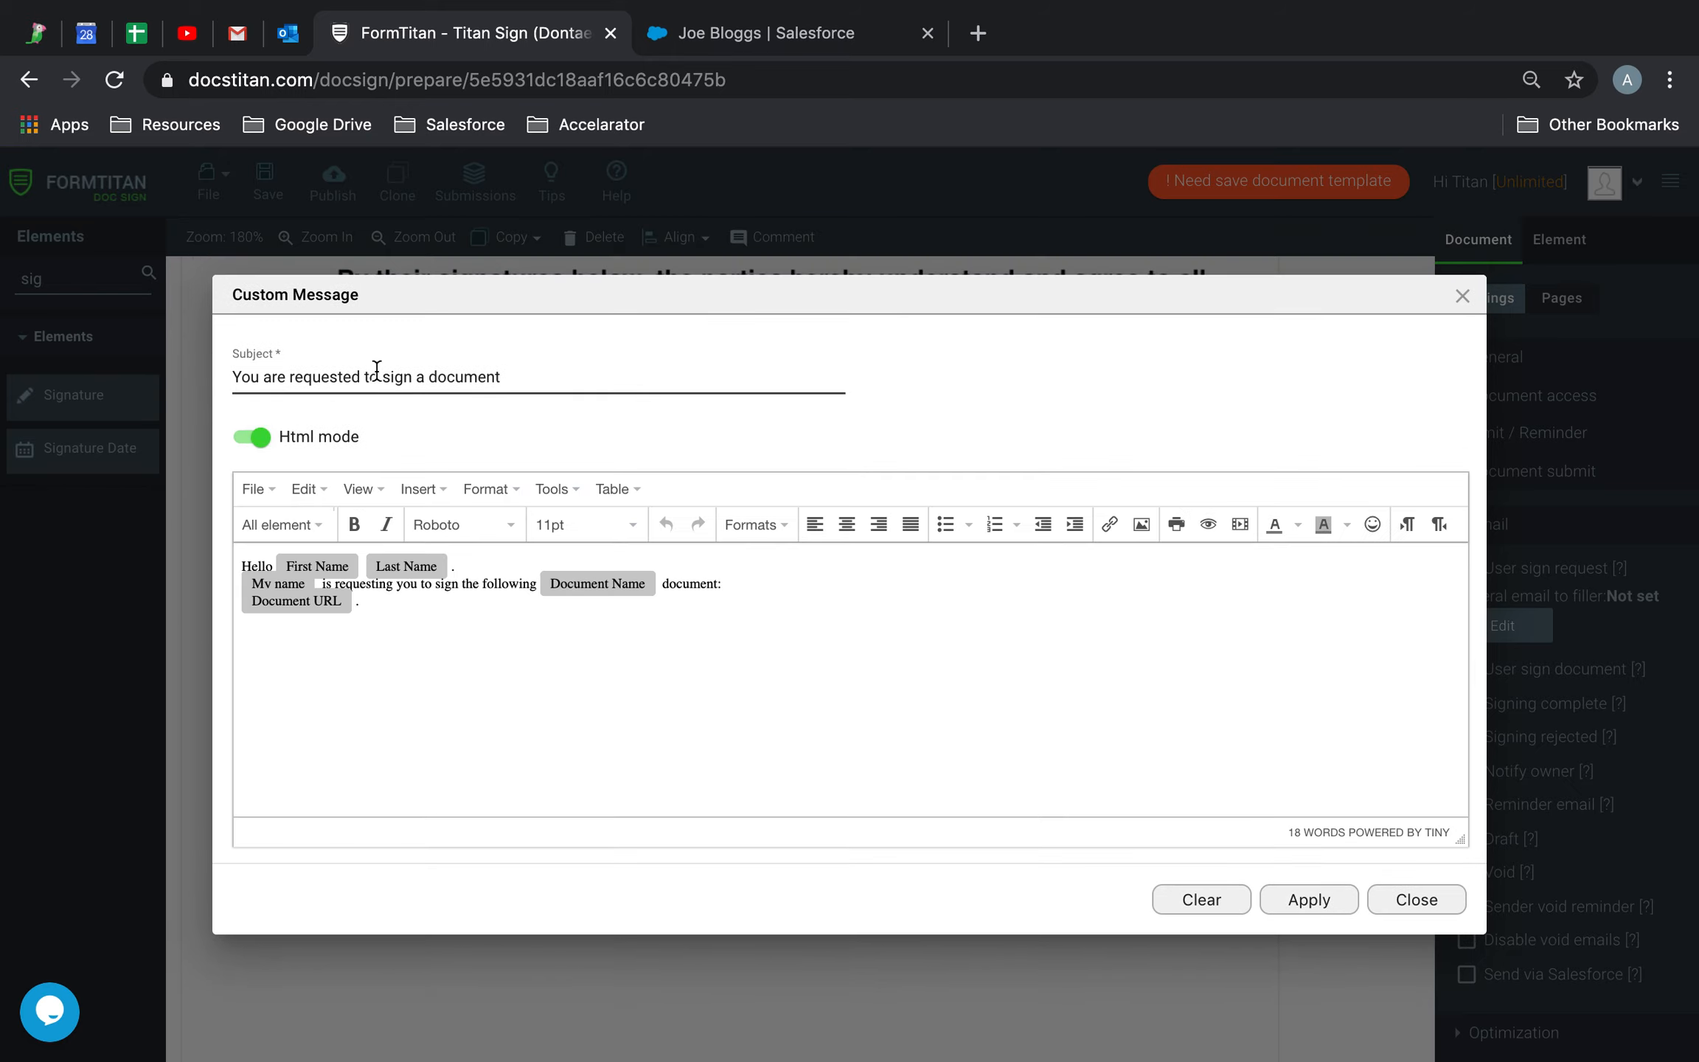
left_click_drag(561, 372, 114, 376)
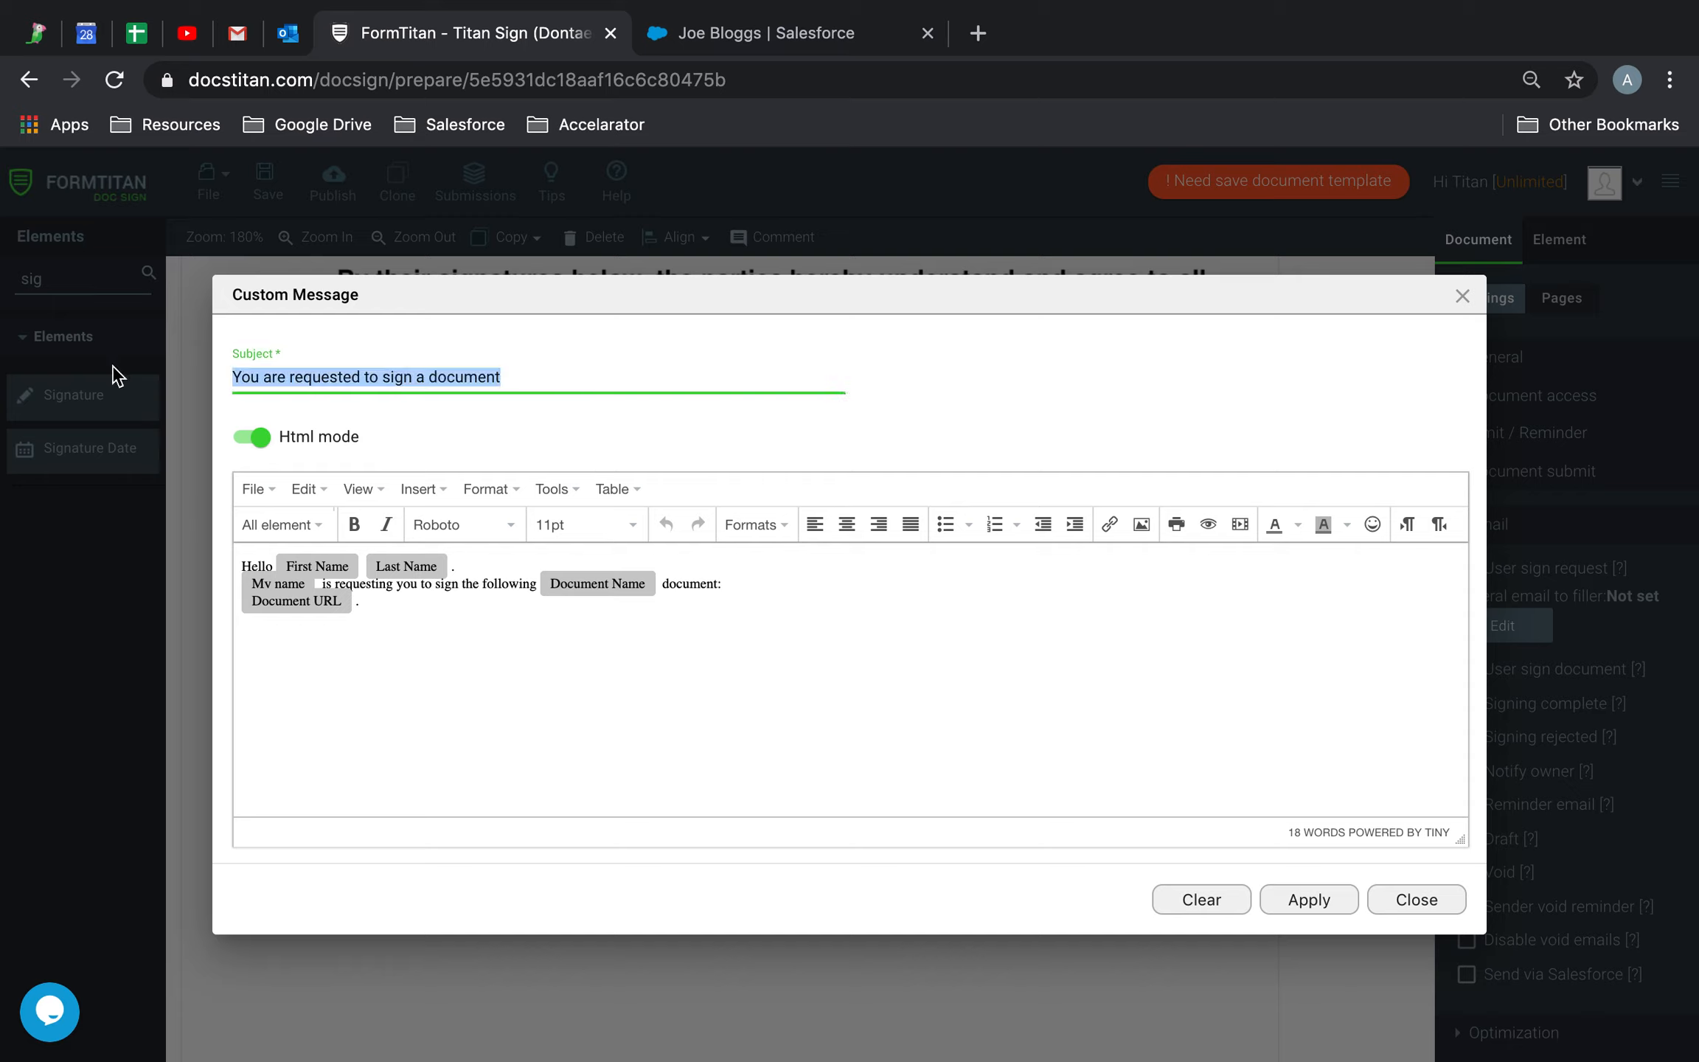
key("BackSpace")
type("Plea")
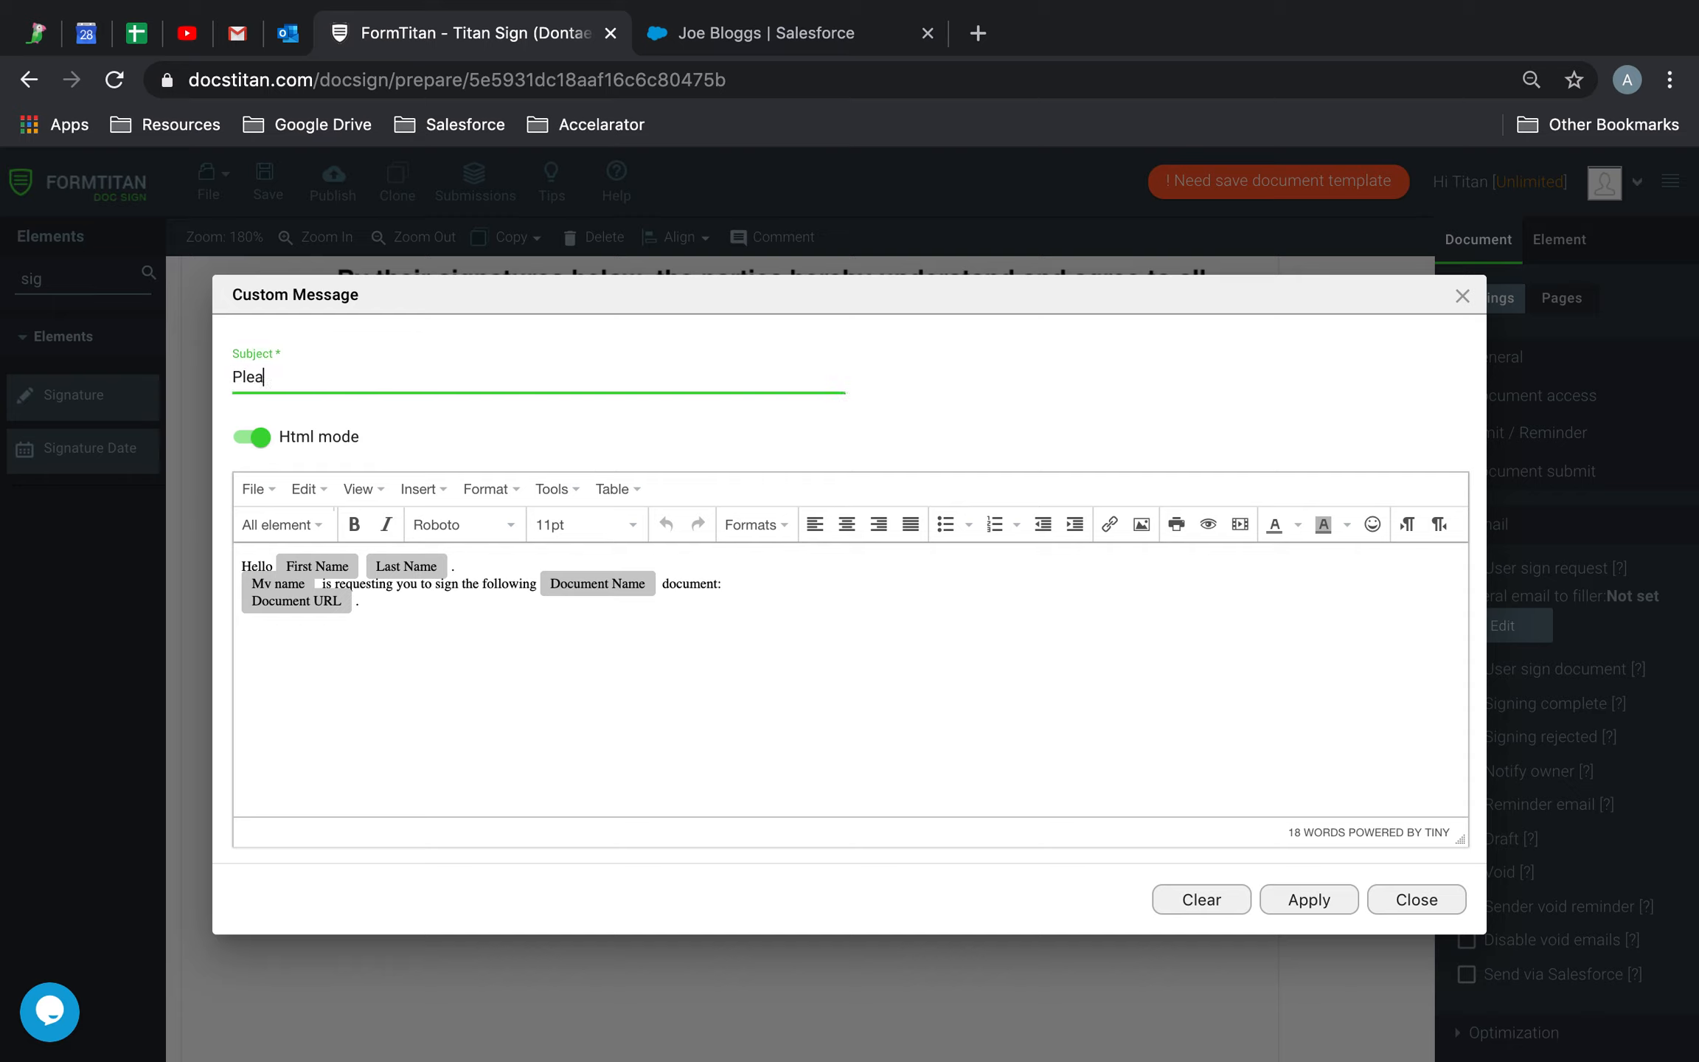
type("se sign document URL in the email")
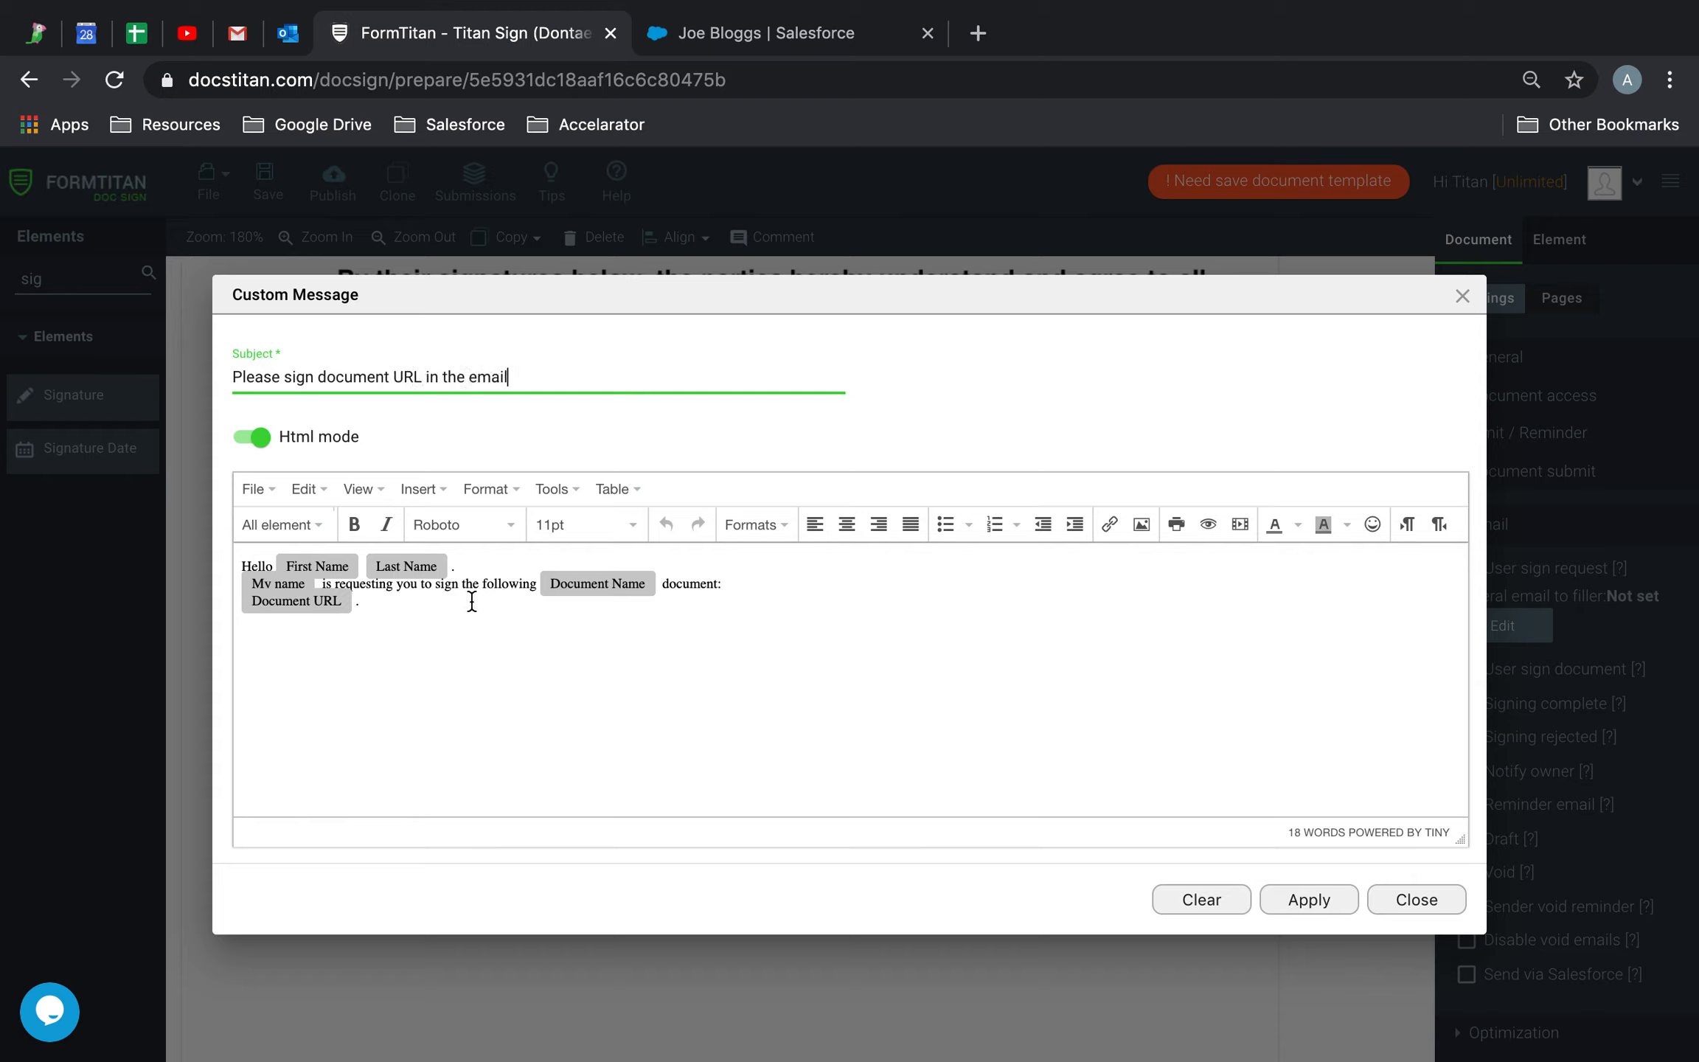
Set the whole message body to 24pt text
left_click_drag(462, 614, 92, 527)
left_click(583, 710)
left_click(423, 644)
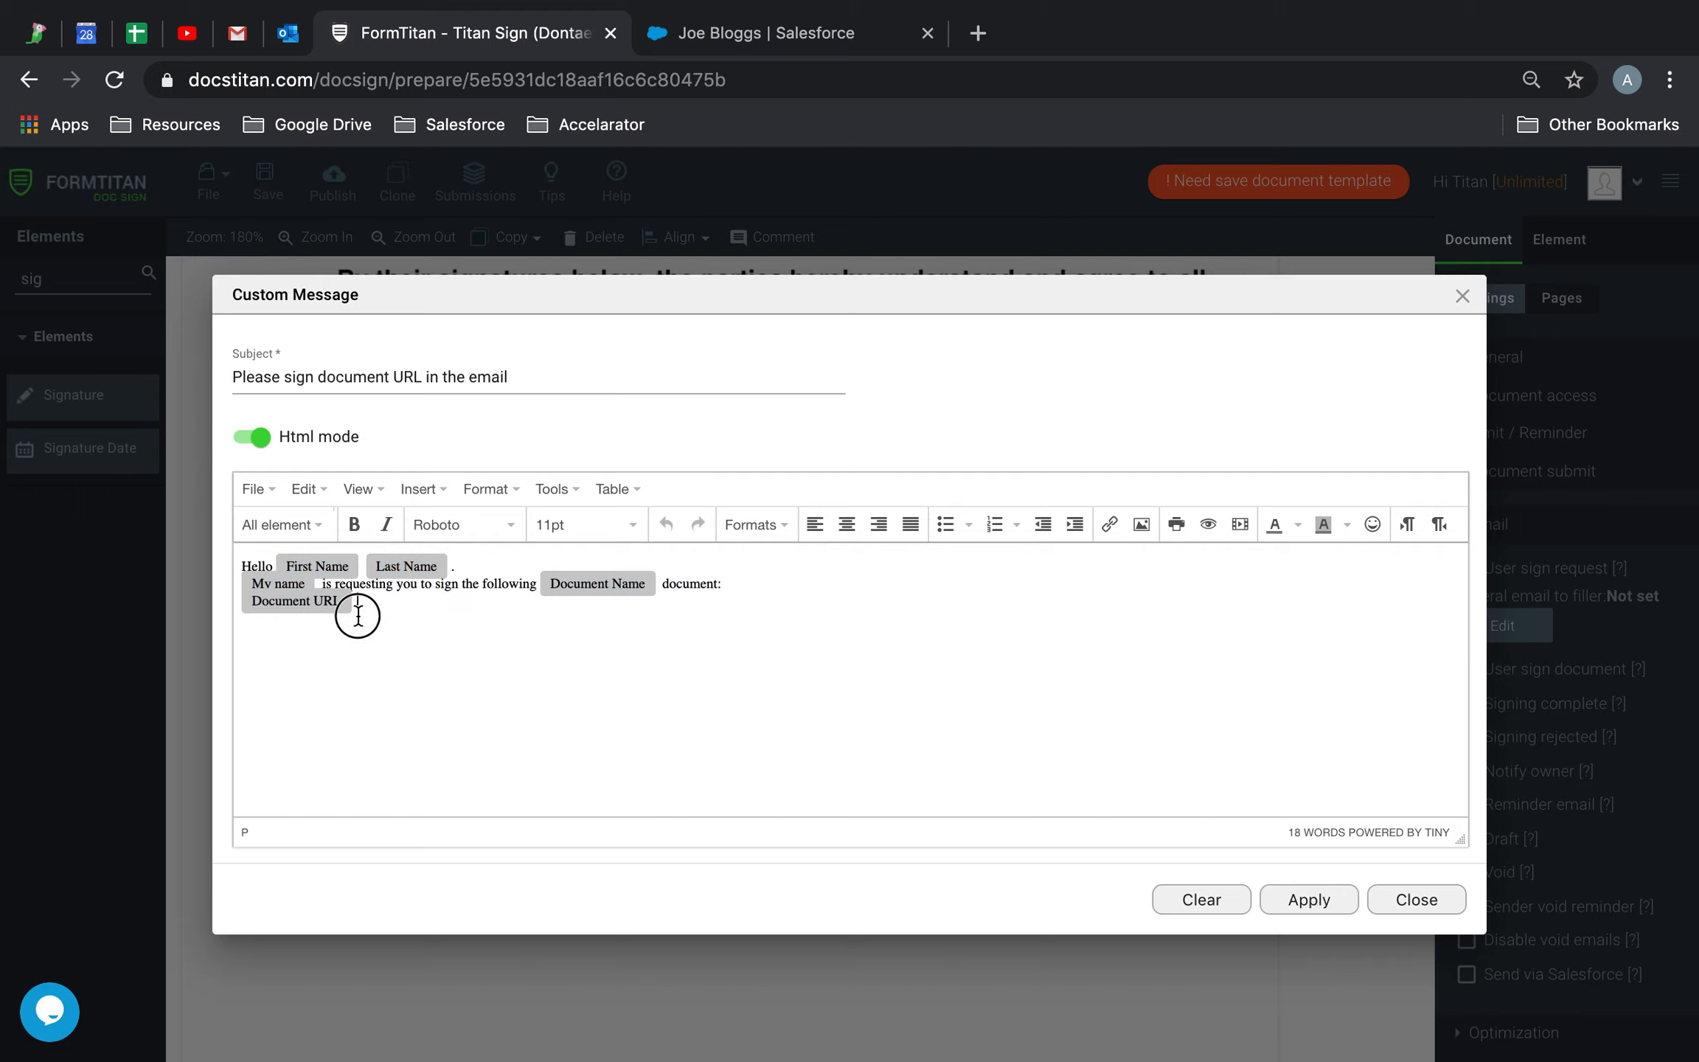
left_click_drag(423, 644, 655, 477)
left_click(626, 524)
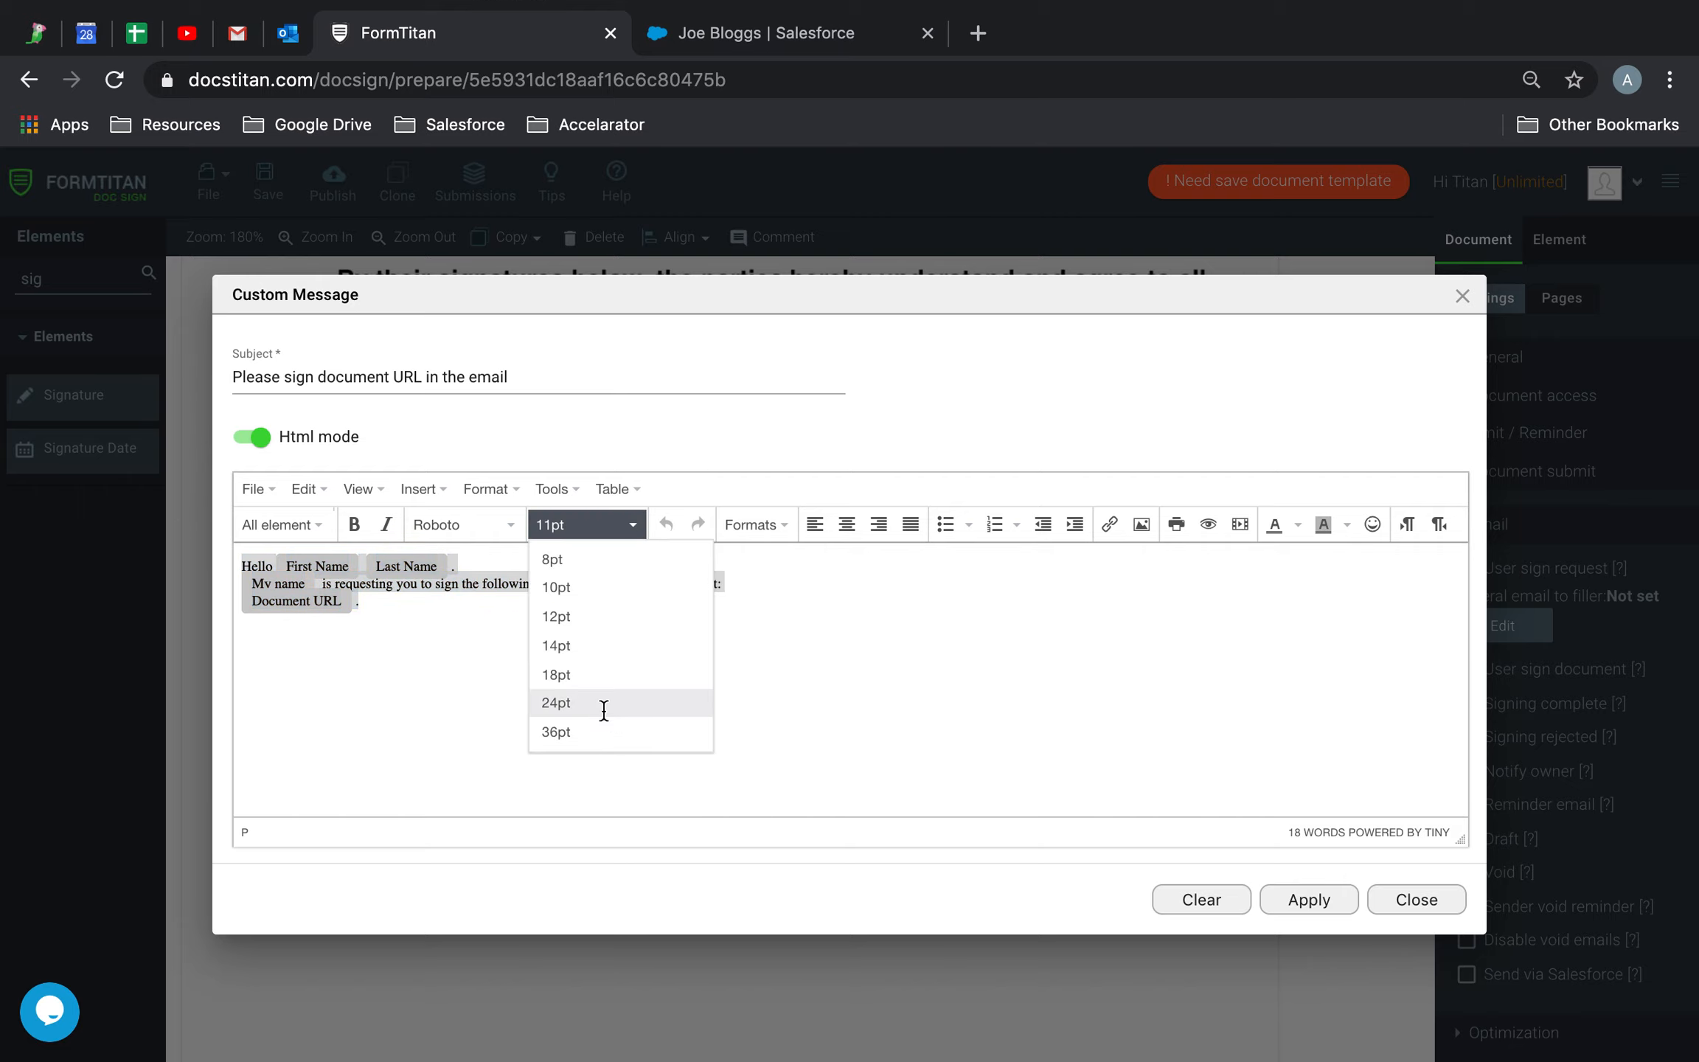
left_click(603, 702)
left_click(721, 702)
Add a comma after the greeting, put the document link on its own line, and tidy spacing
left_click(679, 574)
type(",")
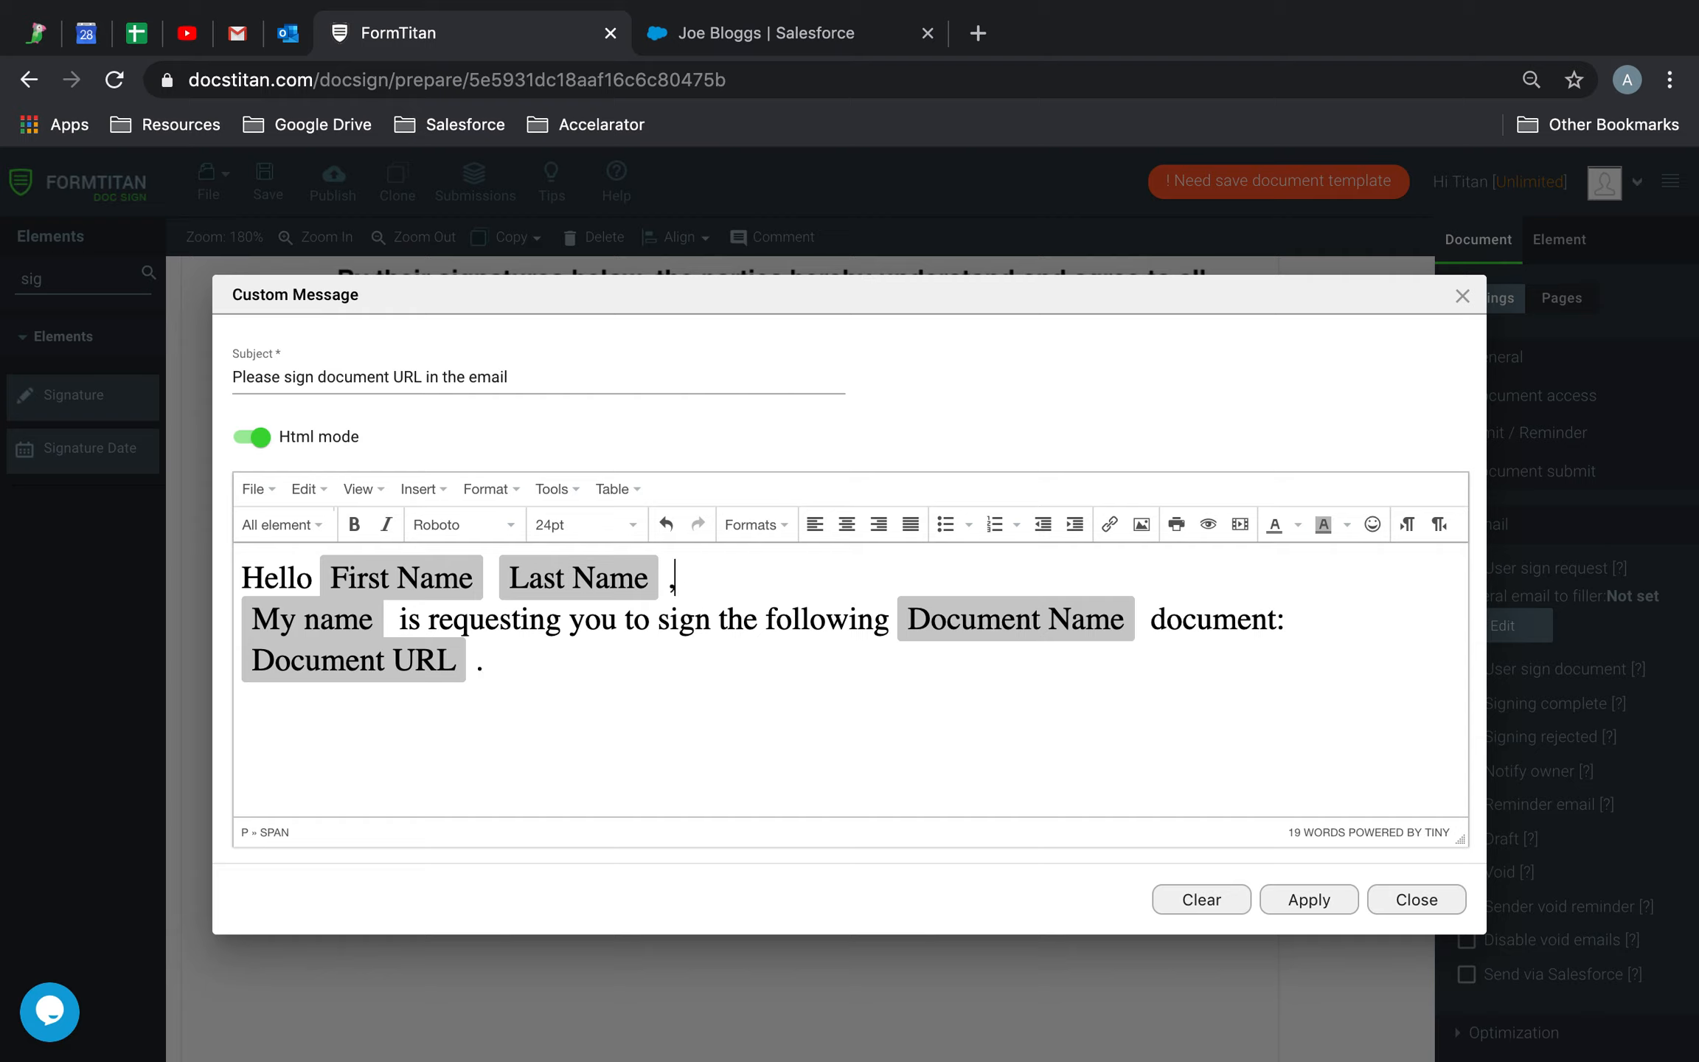
key("Return")
left_click(1316, 652)
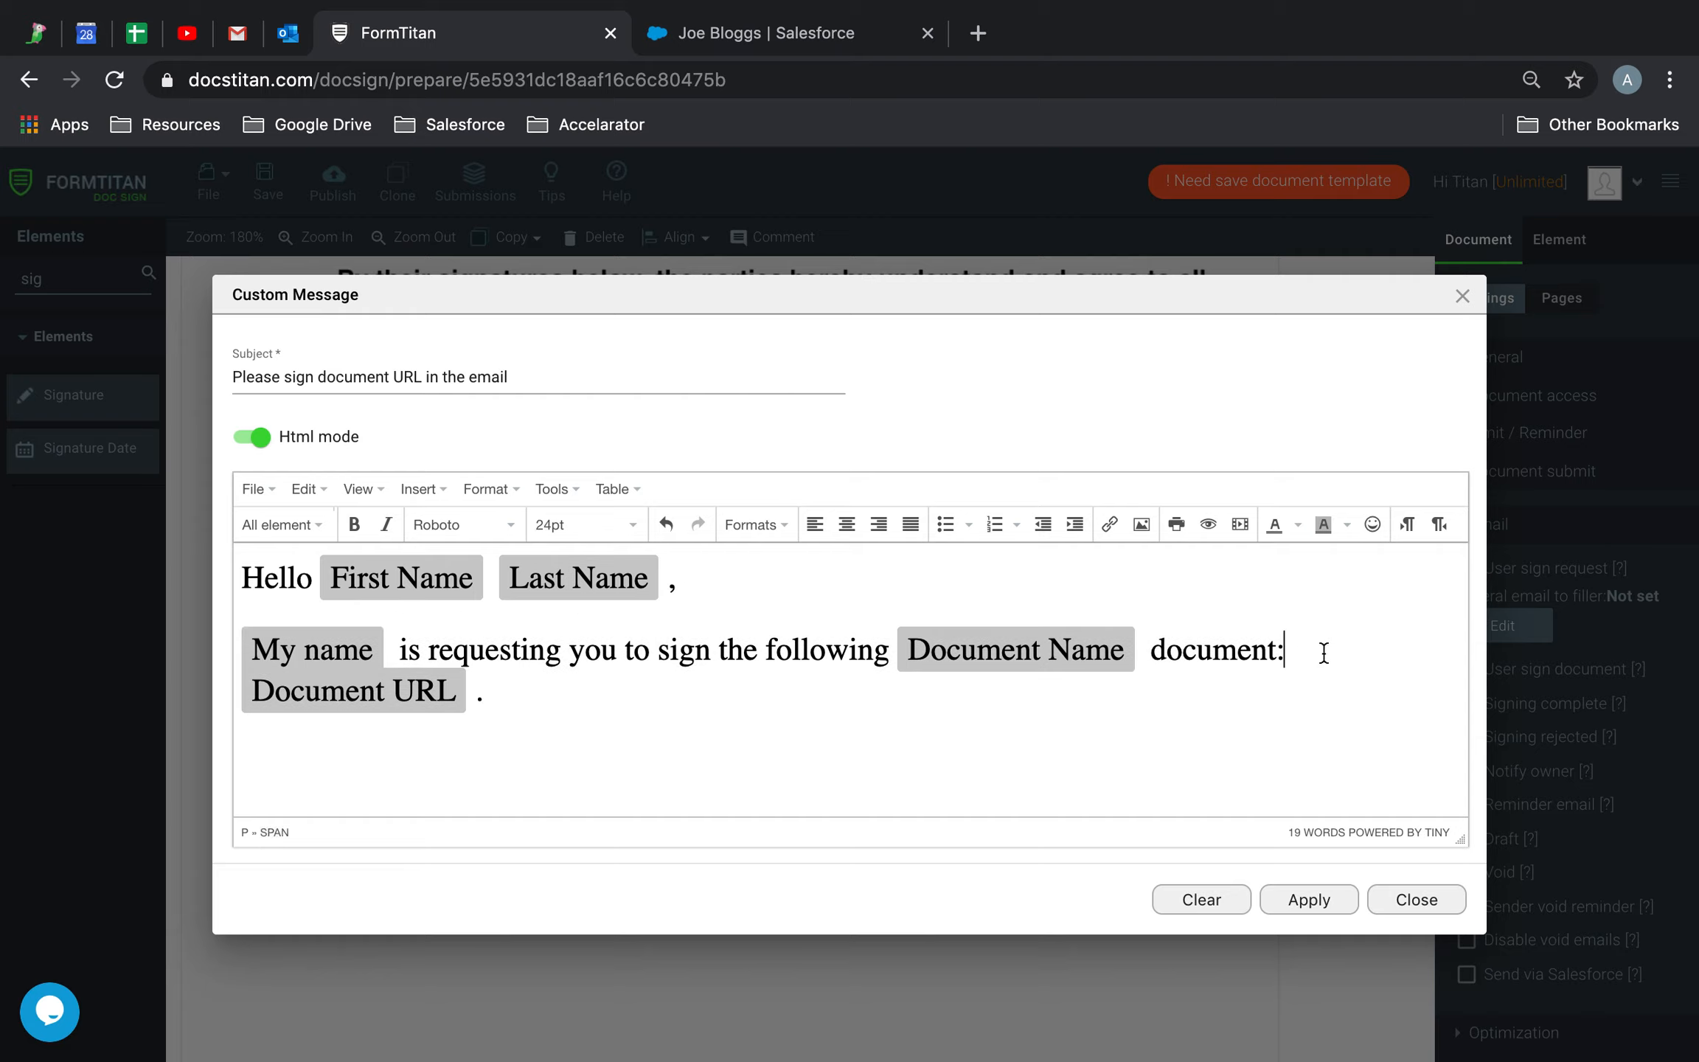
key("Return")
left_click(701, 582)
key("Return")
key("BackSpace")
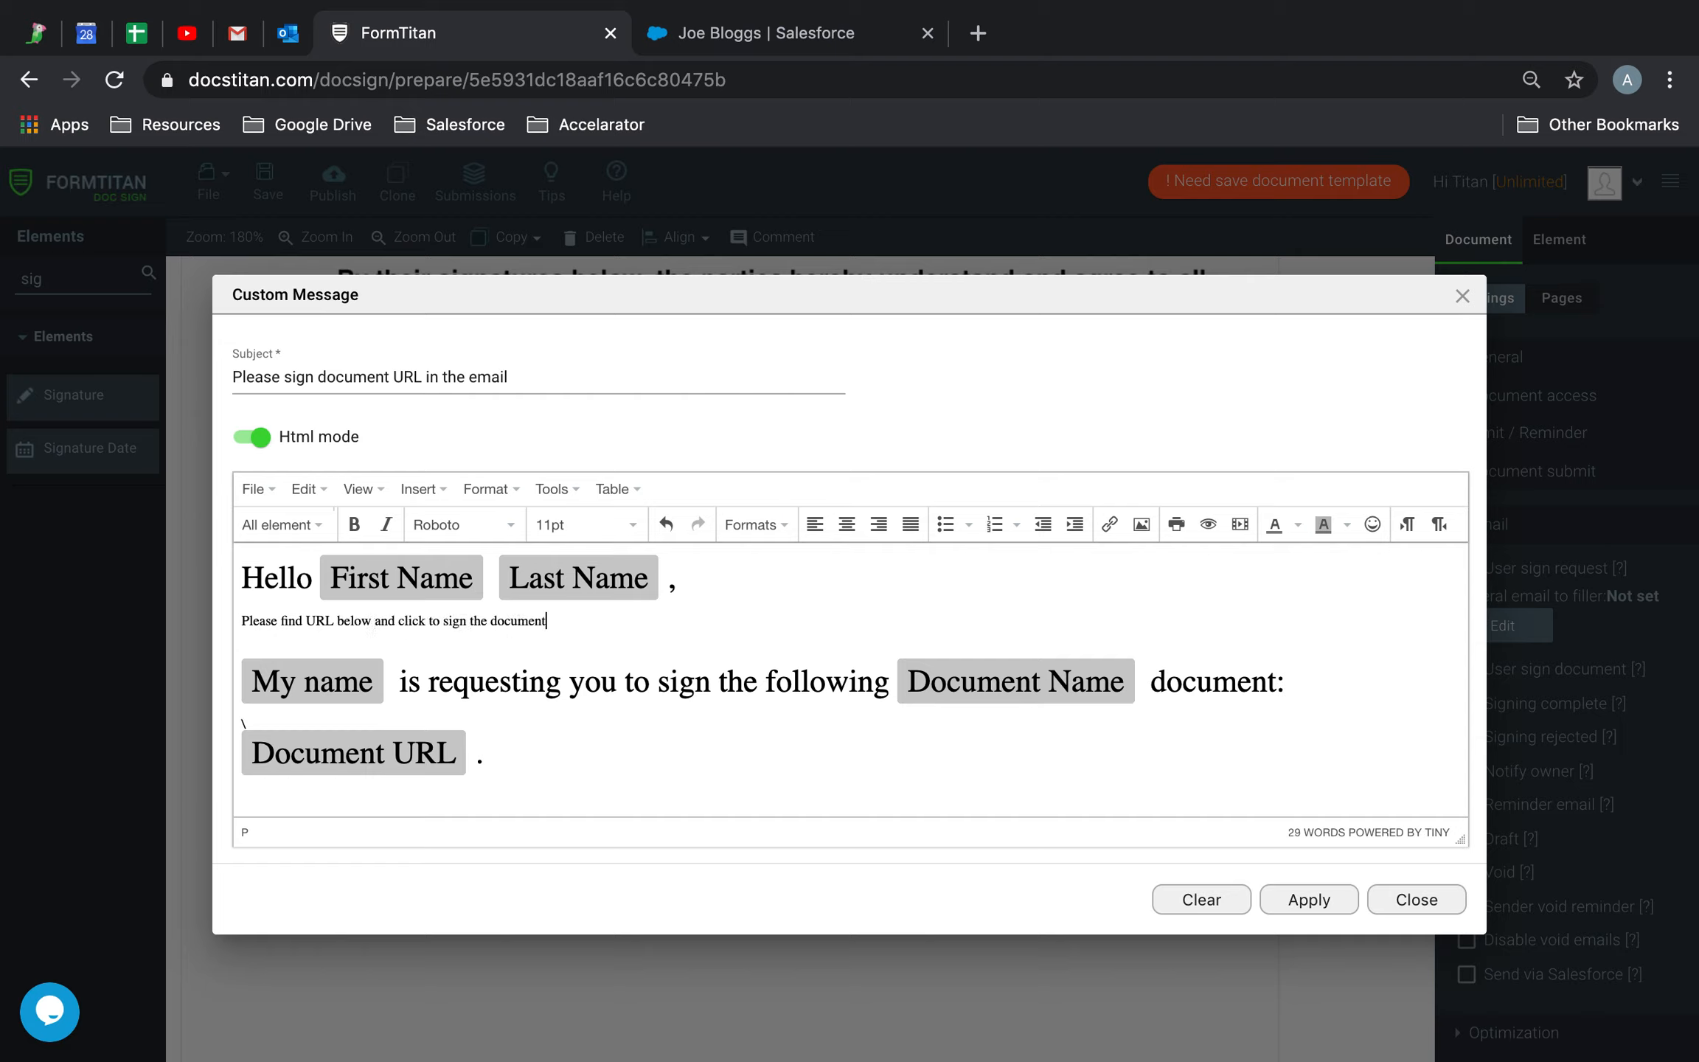
left_click(399, 680)
key("BackSpace")
left_click(345, 682)
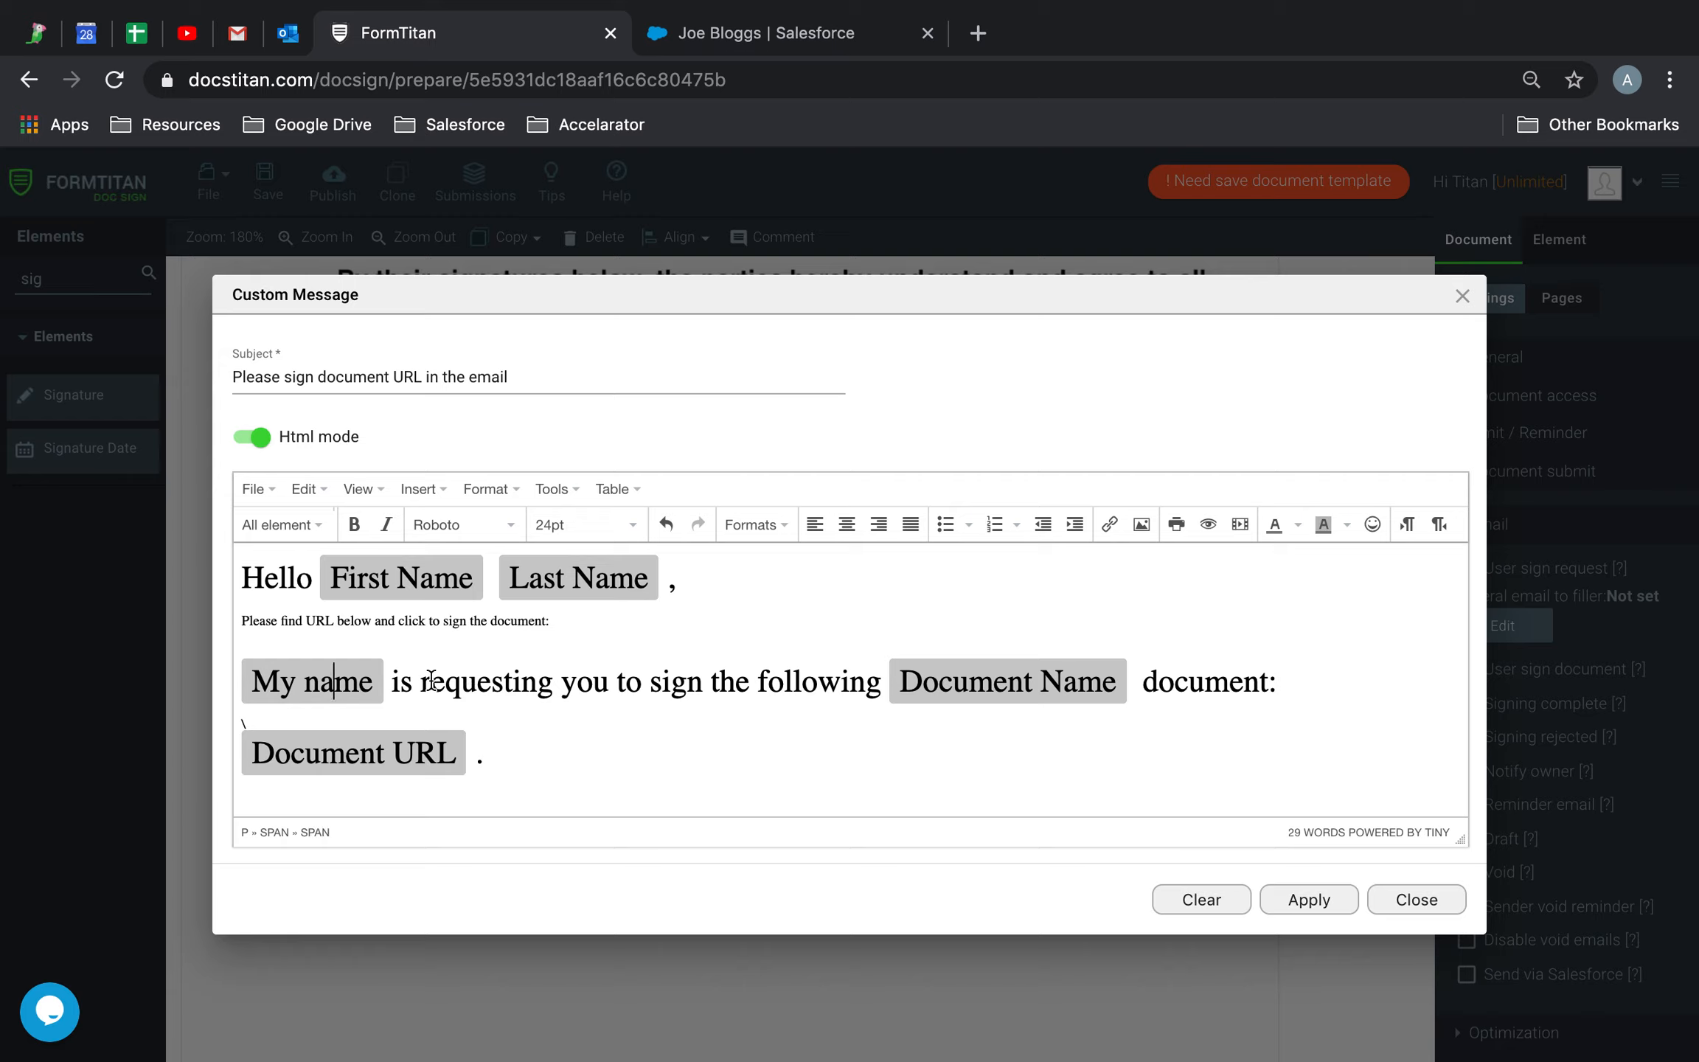
left_click(1078, 677)
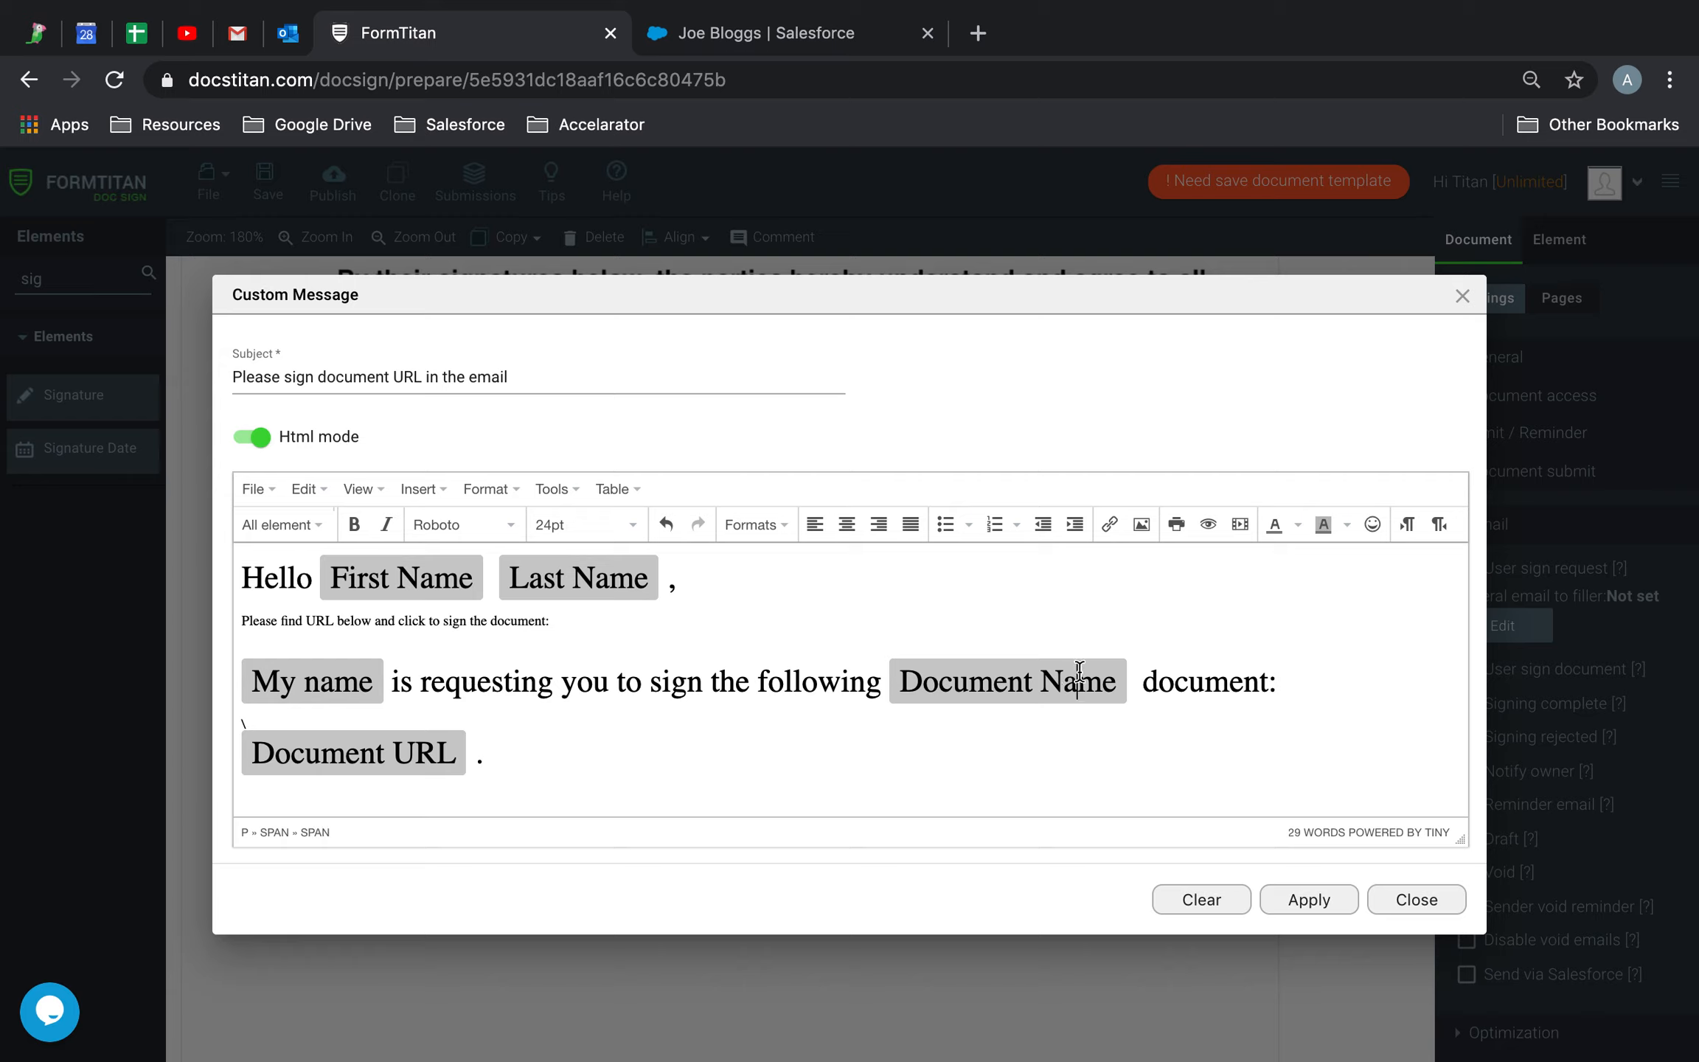
left_click(1123, 684)
Apply the custom email message and rename the template to 'Contract Agreement'
left_click(1303, 905)
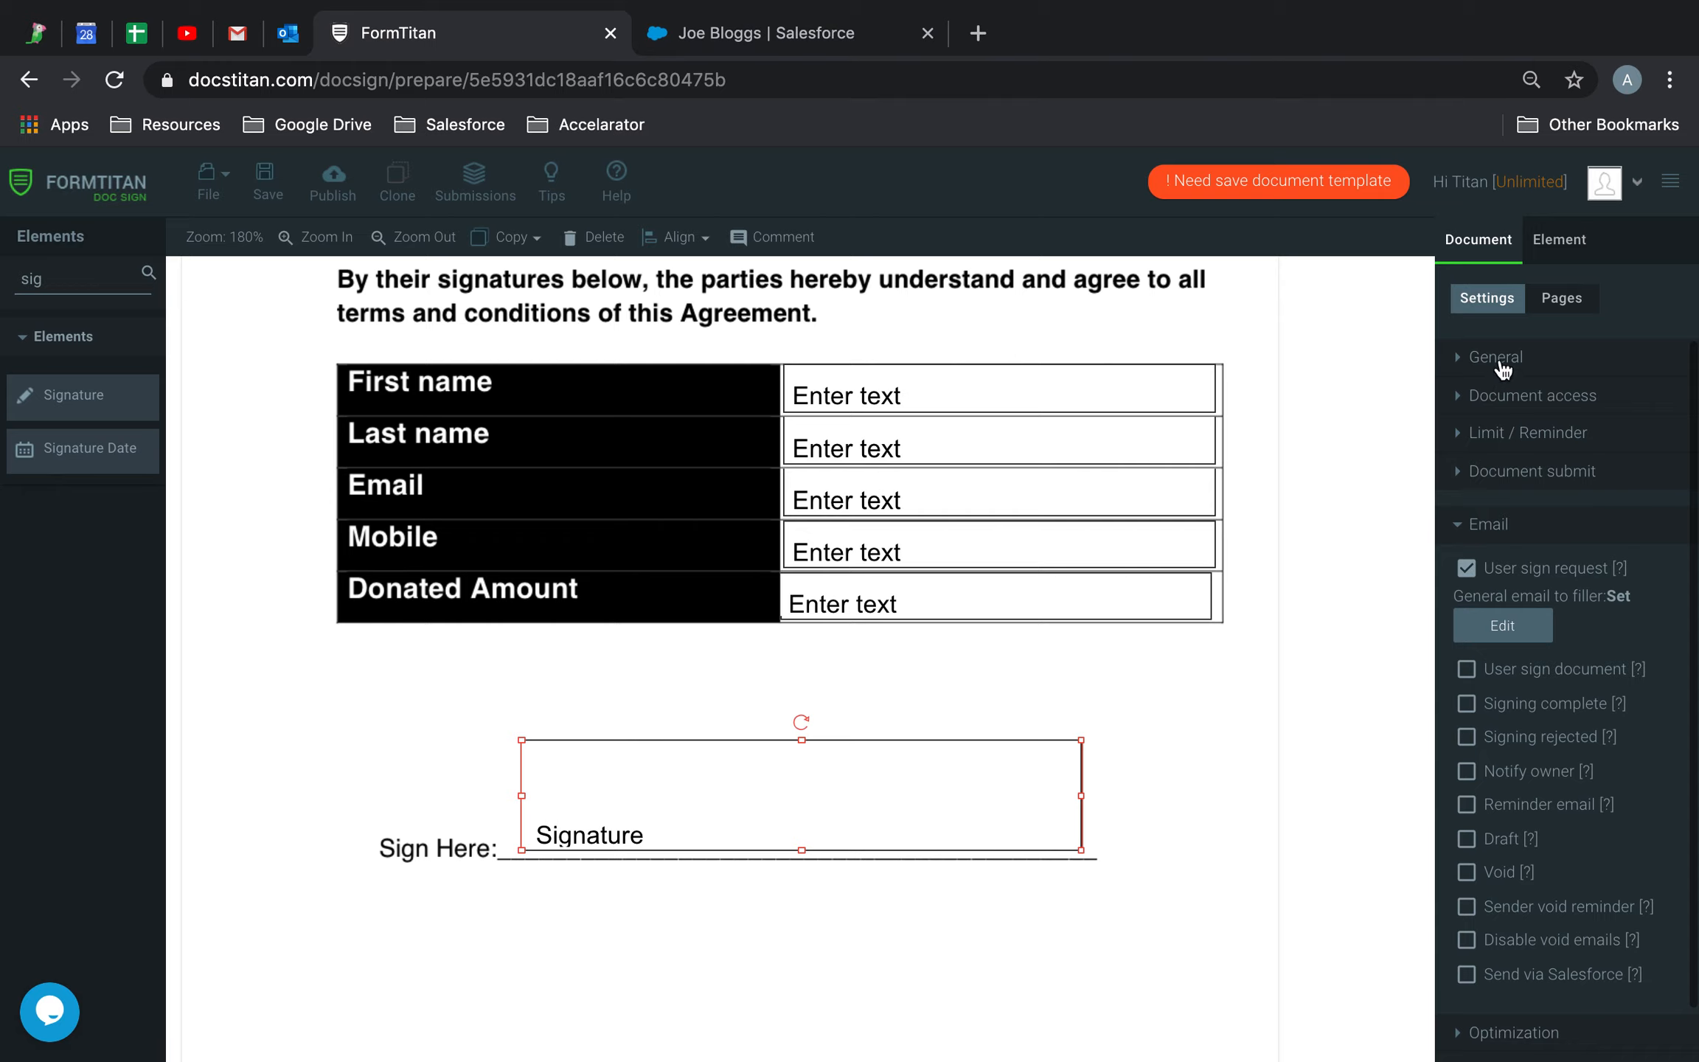
left_click(1496, 359)
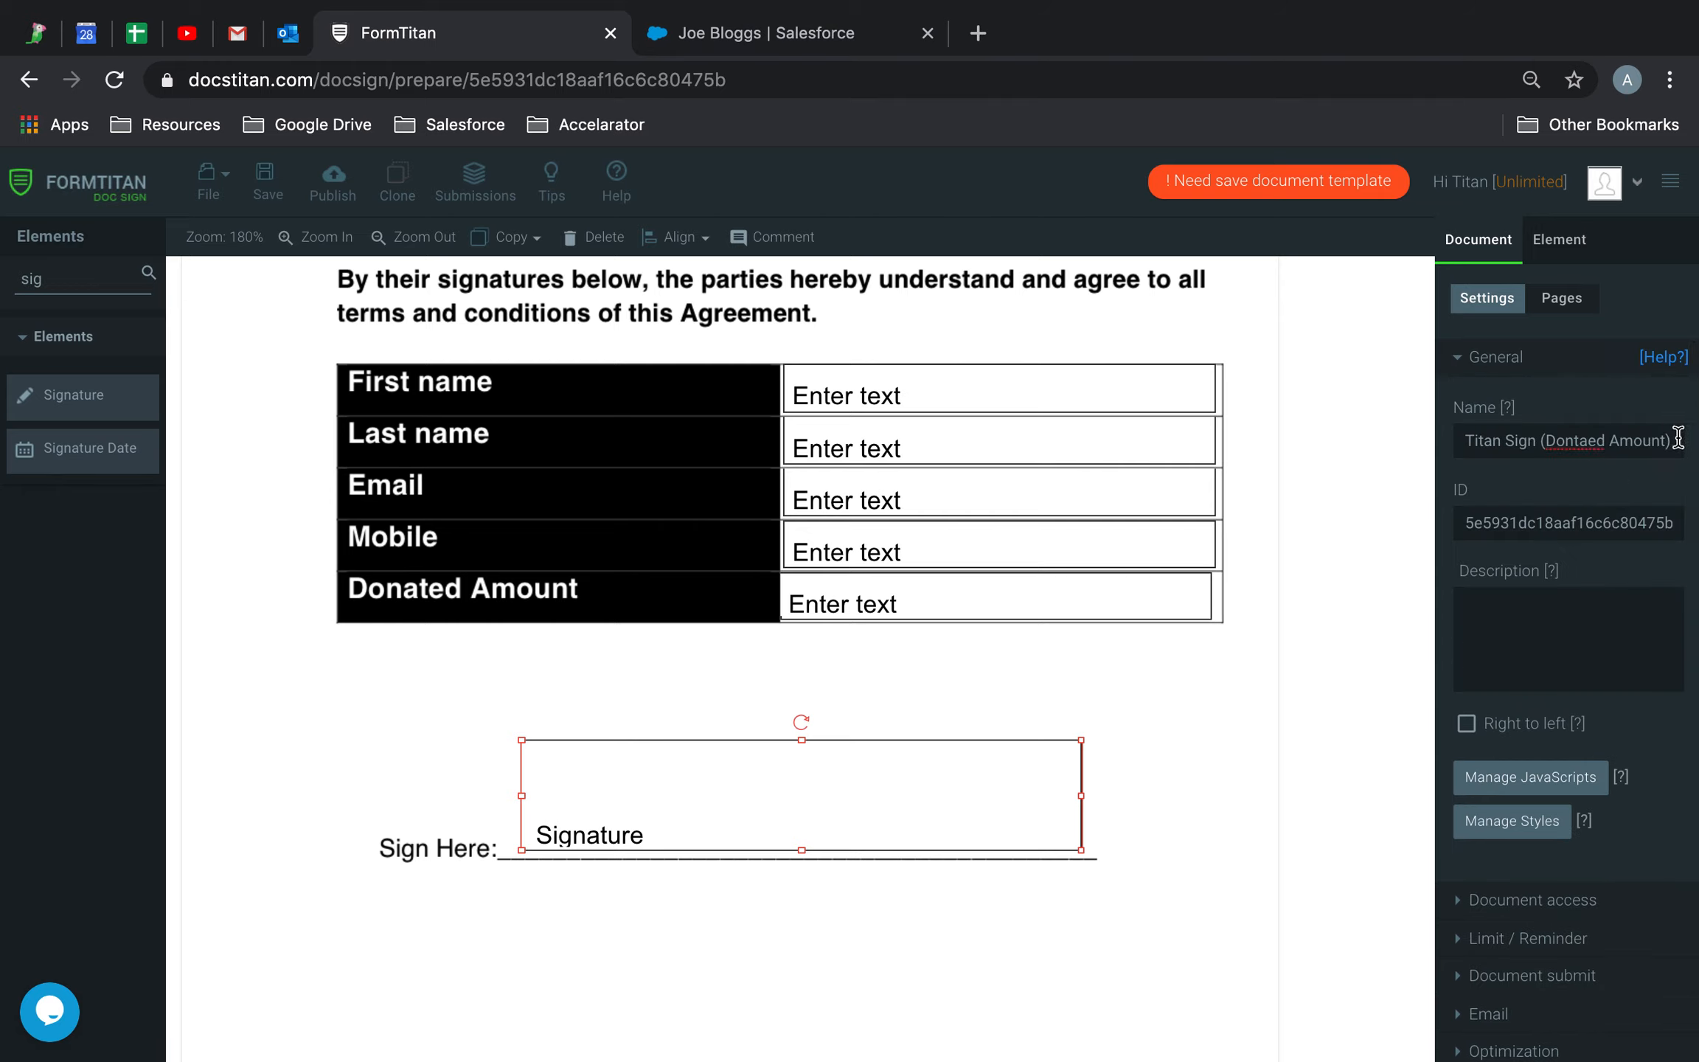
left_click_drag(1678, 440, 1220, 435)
type("Contract pdf")
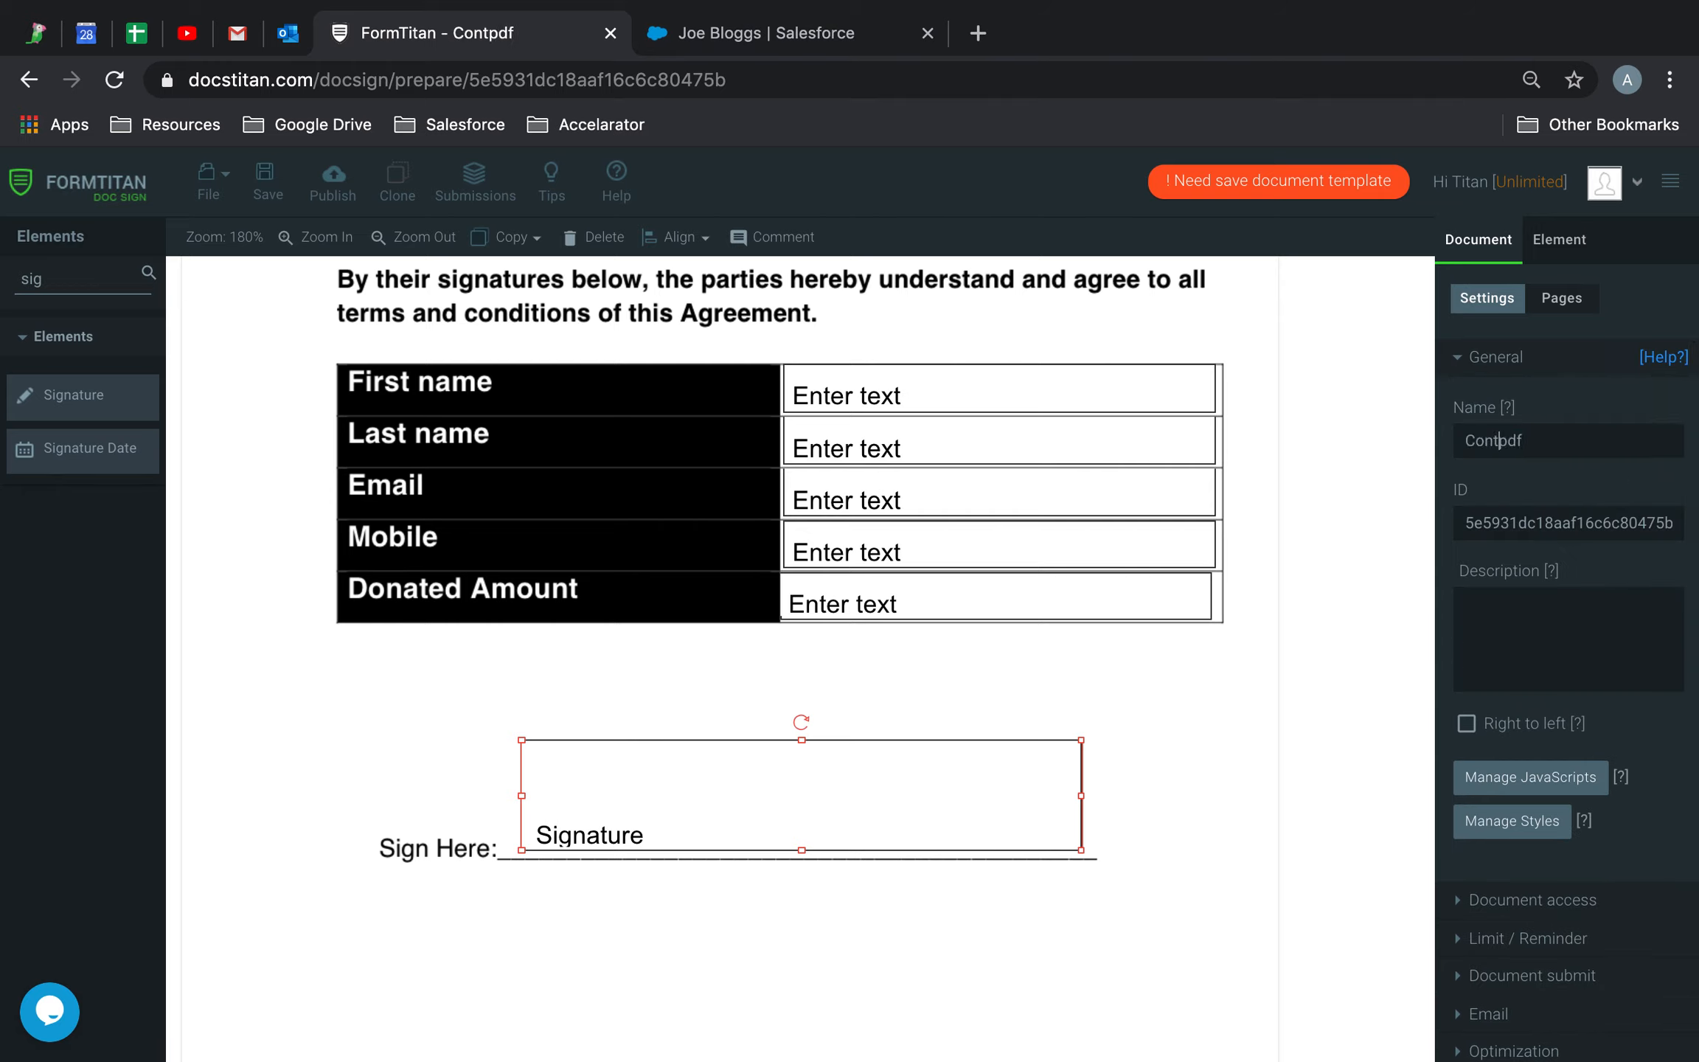
type("Agreement")
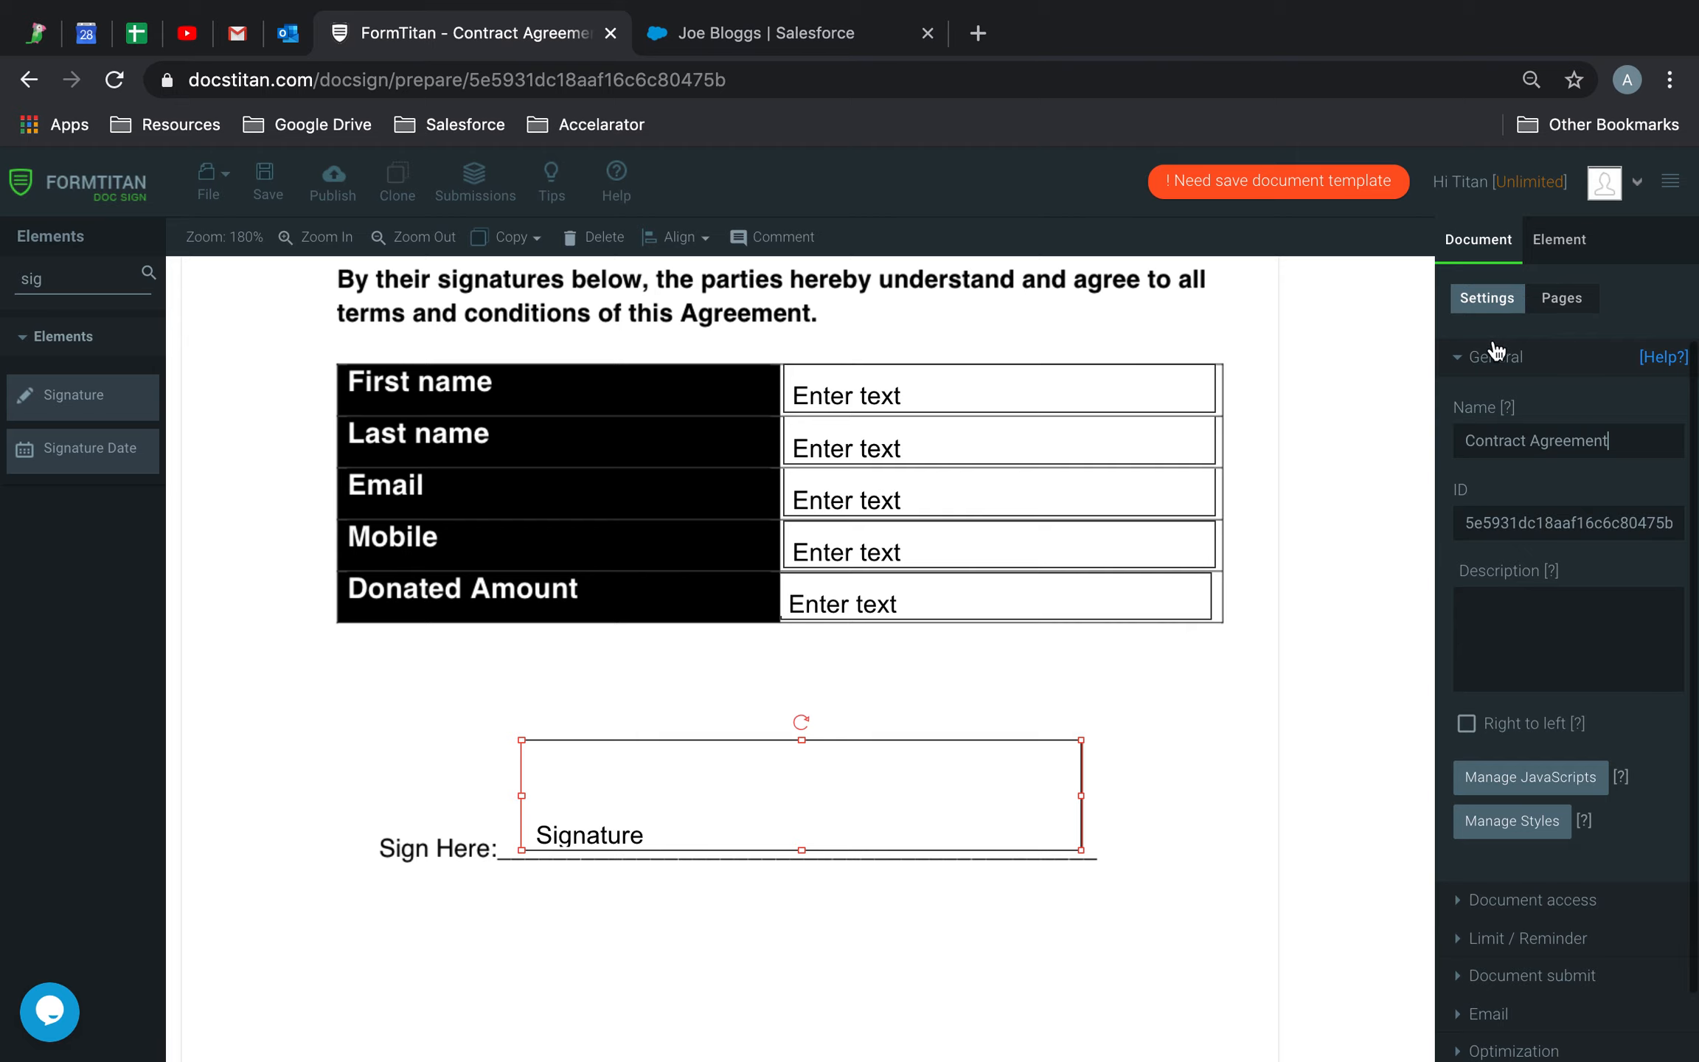
left_click(1489, 1014)
Reopen the sign-request email and delete its document link line
left_click(1504, 625)
scroll(828, 619, "down", 1)
left_click(472, 726)
left_click_drag(500, 729, 222, 738)
key("BackSpace")
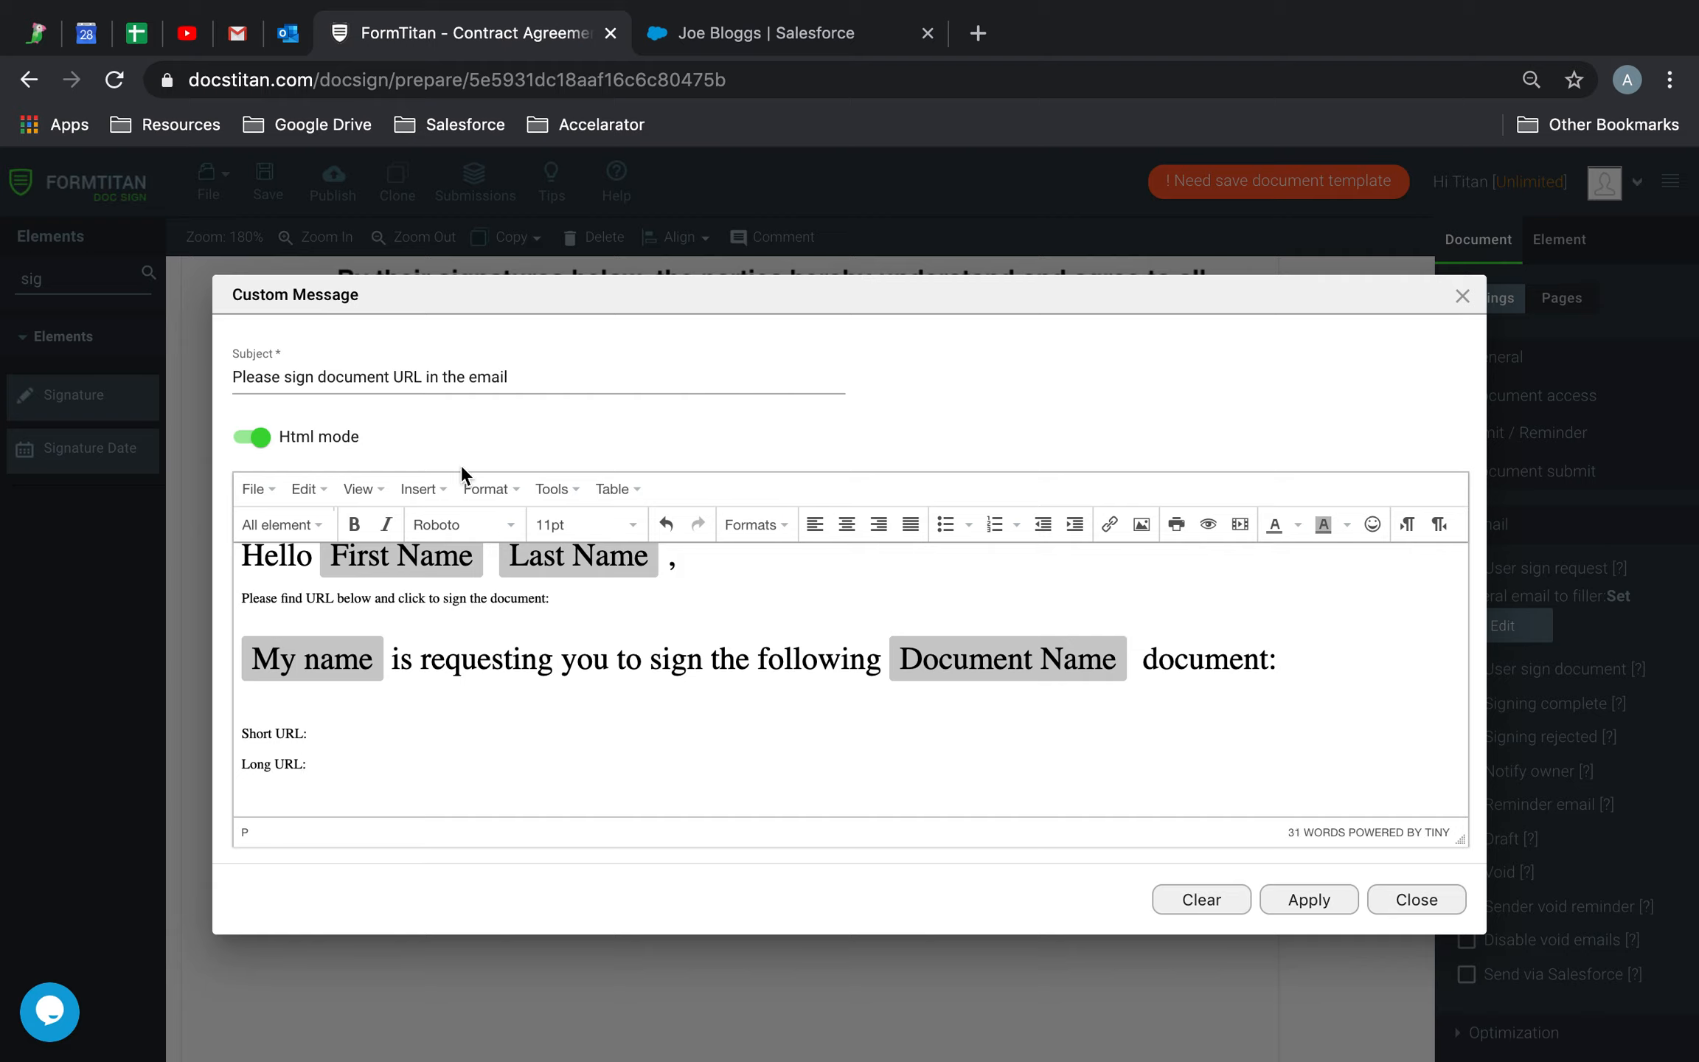
Insert a Document URL field after 'Short URL:' and relabel it 'Contract Sign URL'
left_click(280, 524)
left_click(329, 704)
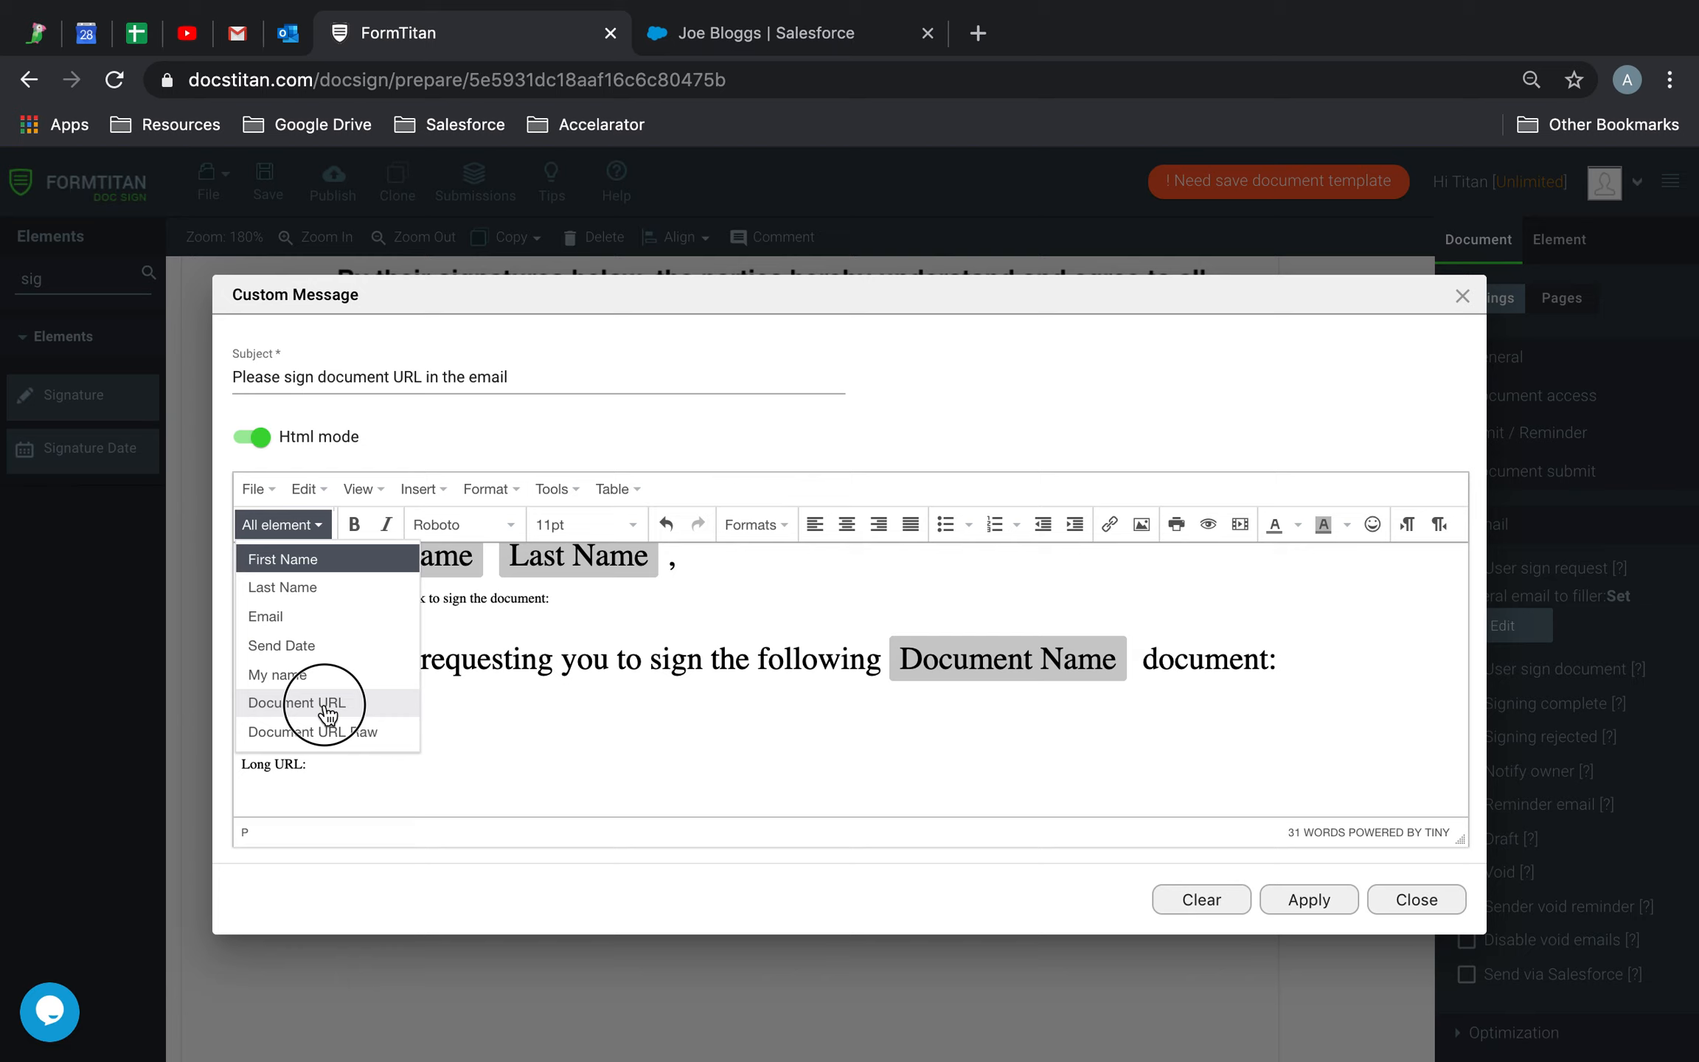
left_click(411, 750)
key("BackSpace")
key("BackSpace")
key("BackSpace")
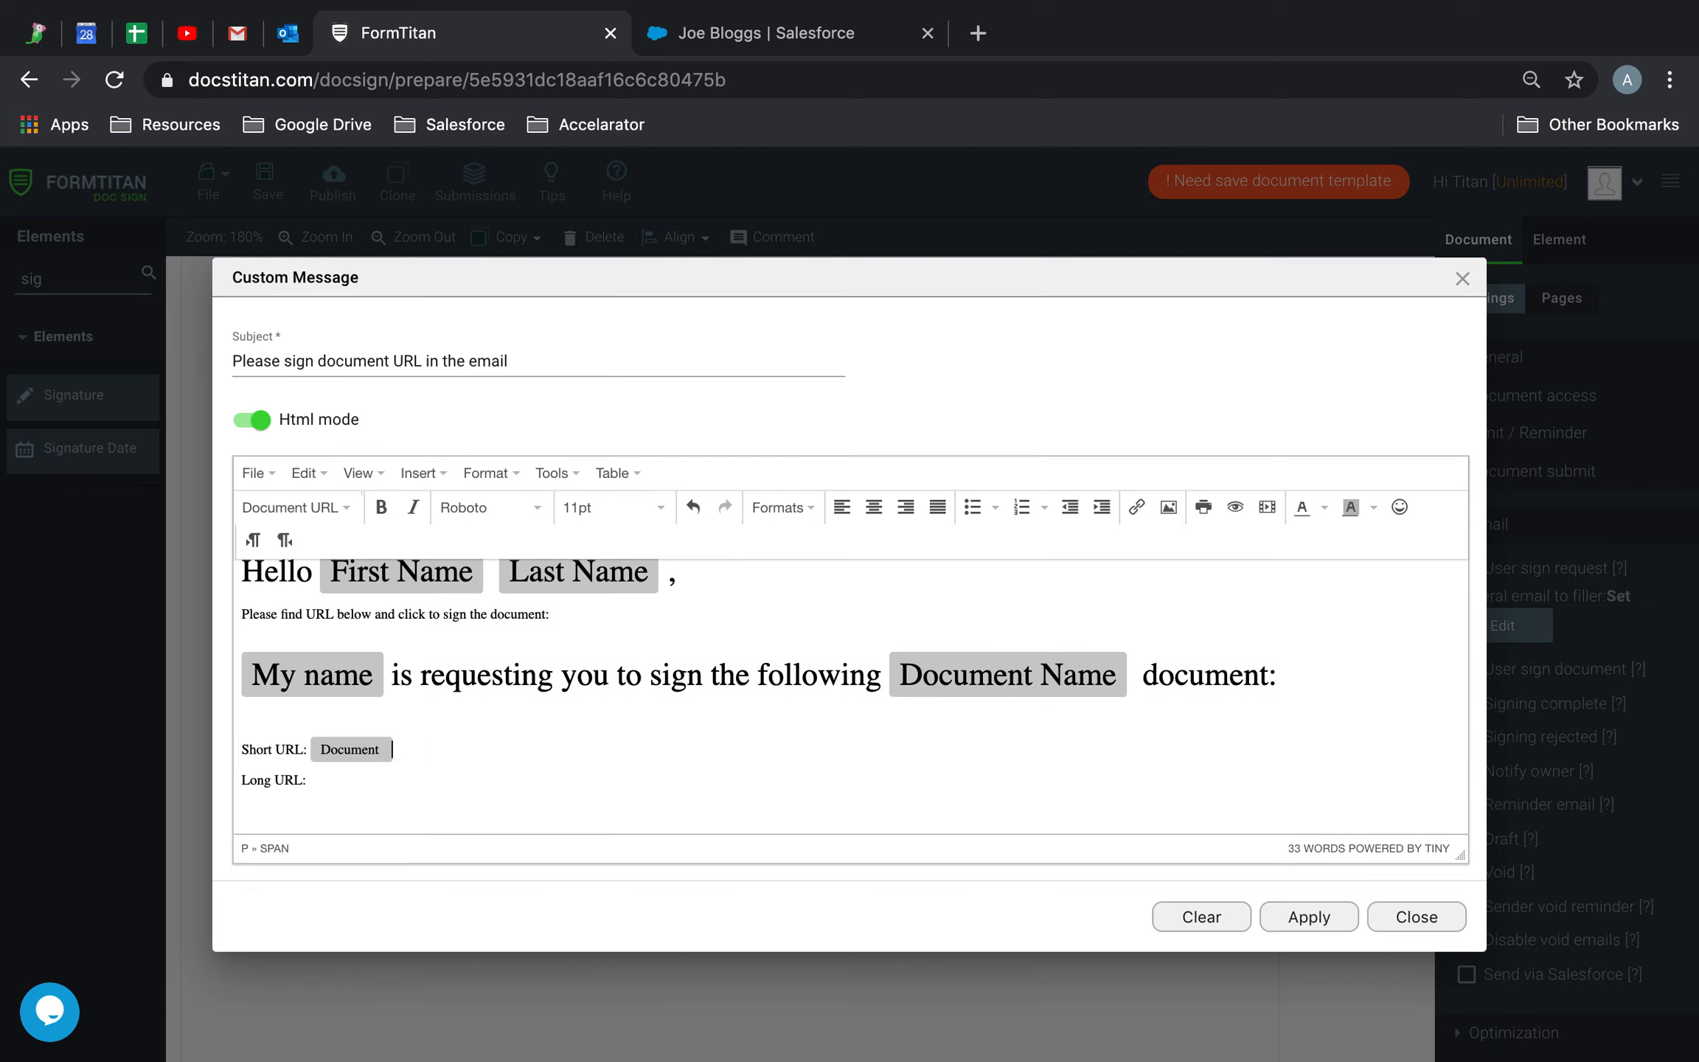
key("BackSpace")
key("BackSpace")
key("BackSpace")
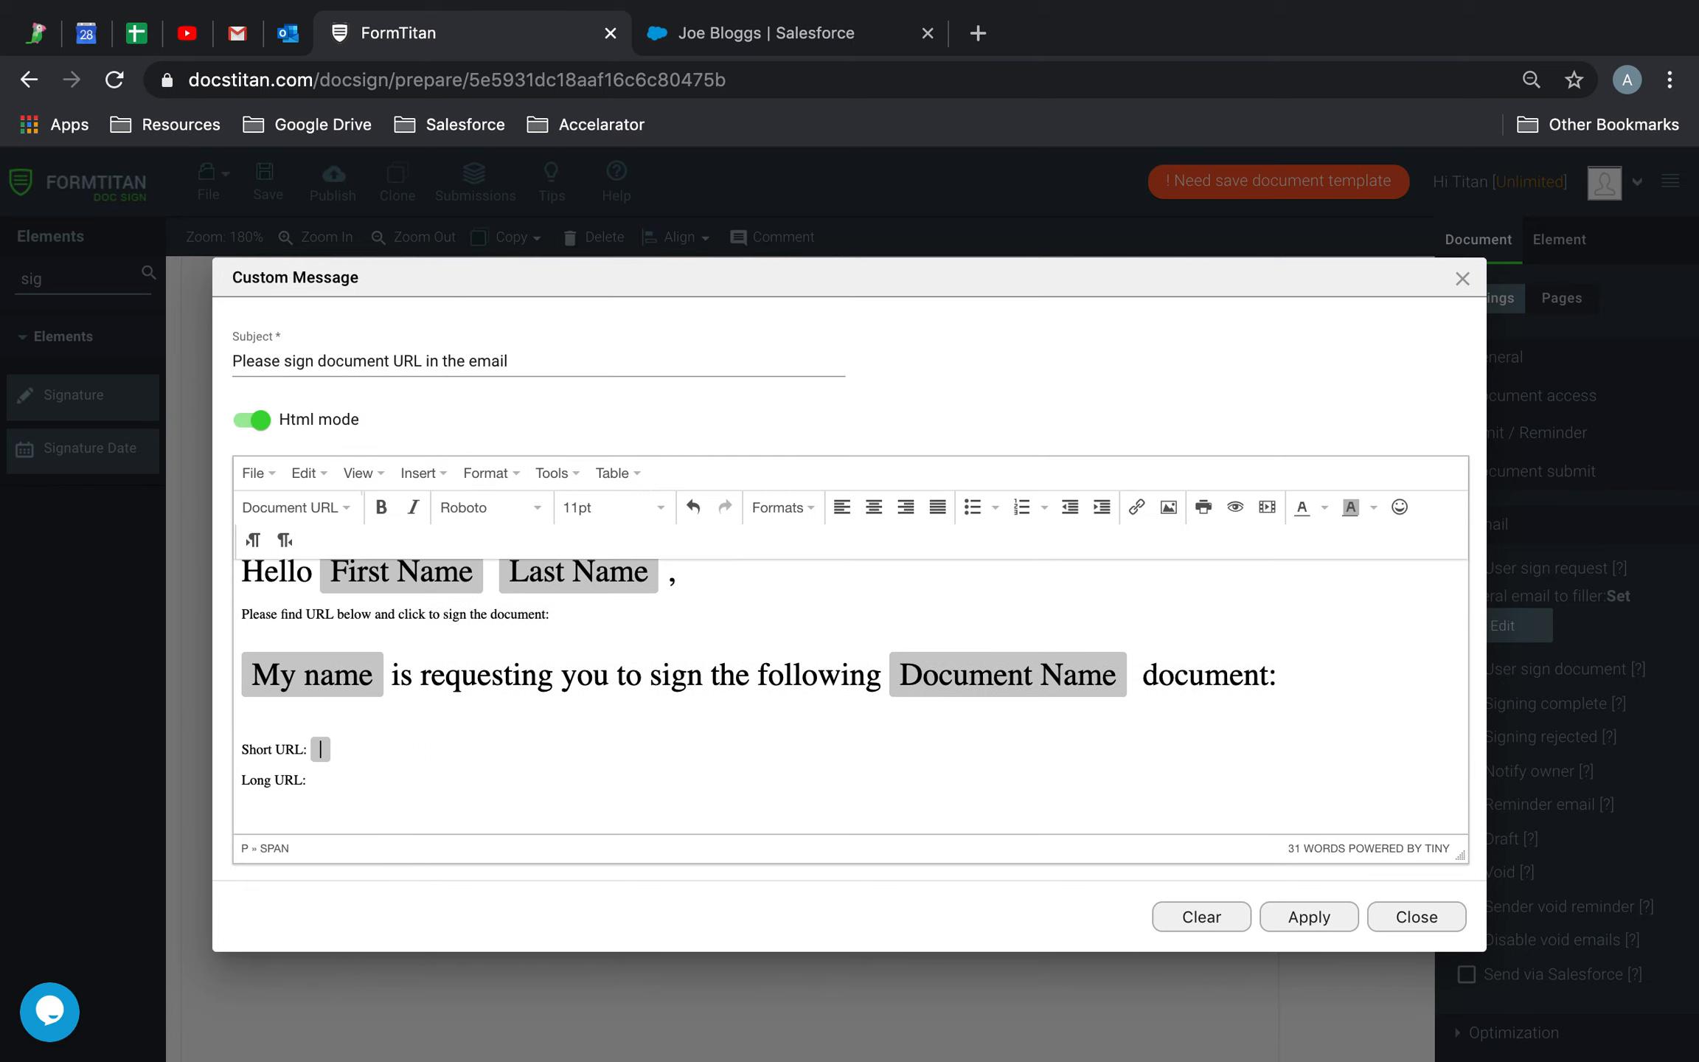
type("Con")
left_click(333, 507)
left_click(360, 687)
left_click(403, 749)
type("Contract Sign URL")
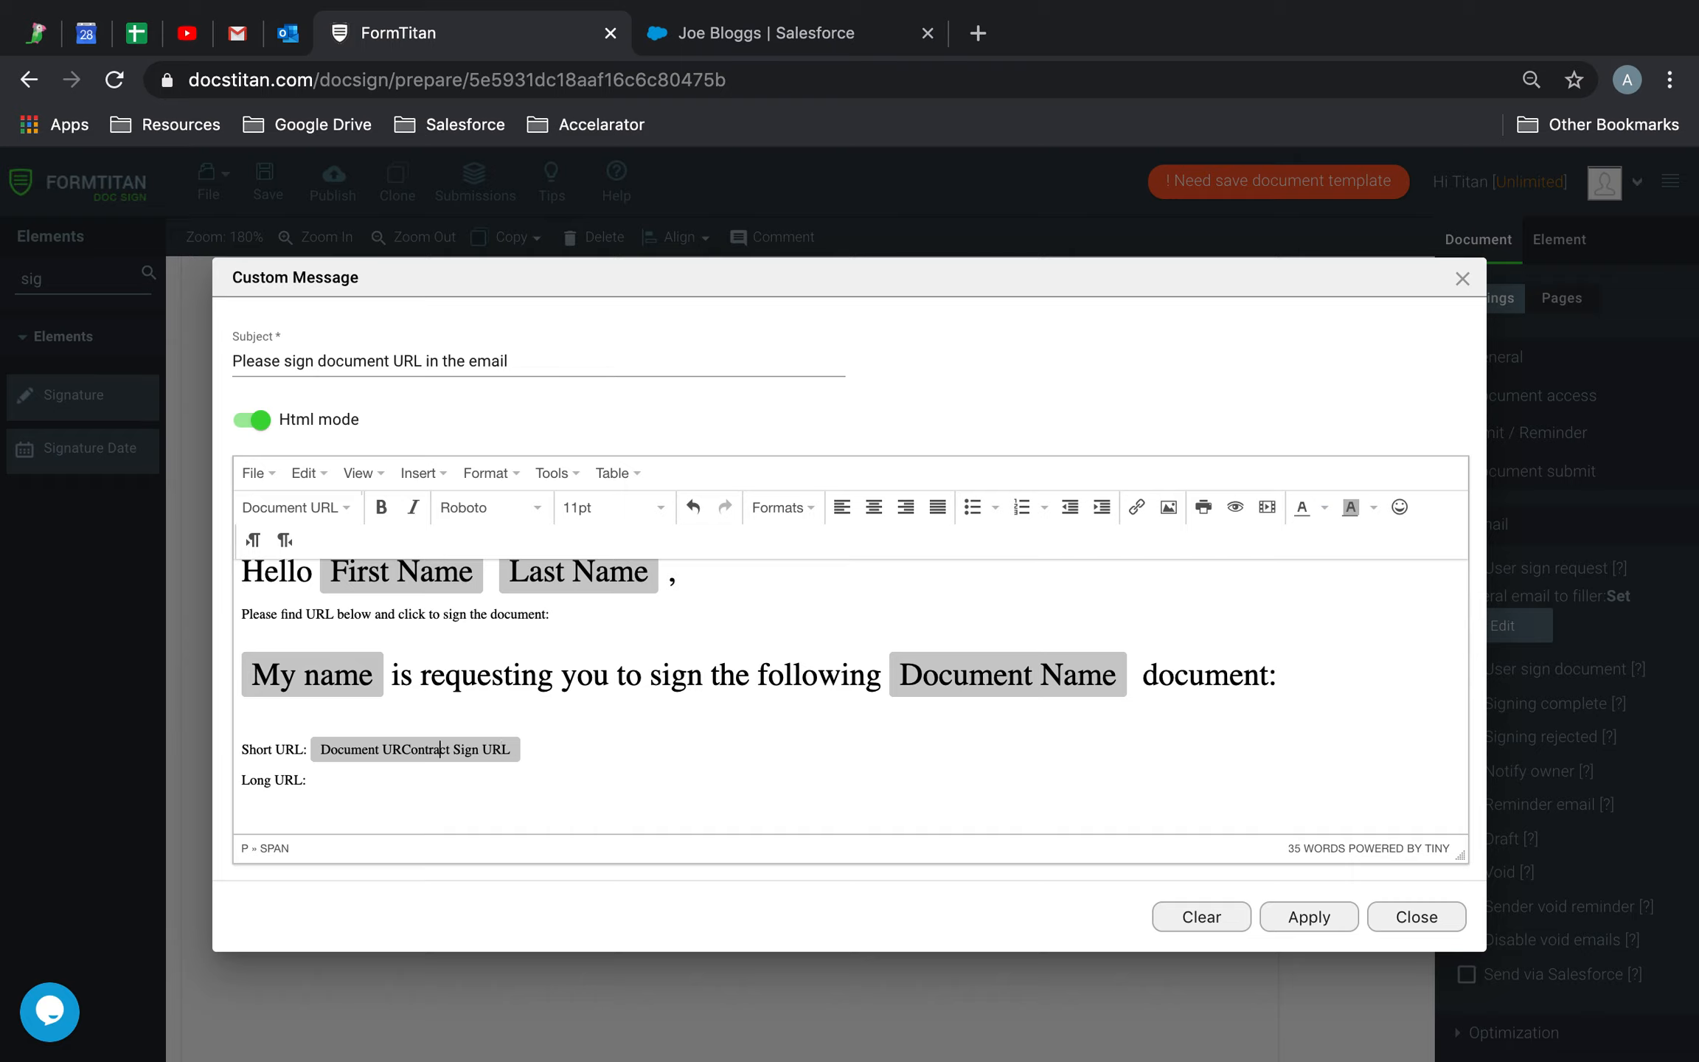
key("BackSpace")
key("BackSpace")
key("BackSpace")
key("BackSpace")
key("BackSpace")
key("BackSpace")
key("BackSpace")
key("BackSpace")
key("BackSpace")
key("BackSpace")
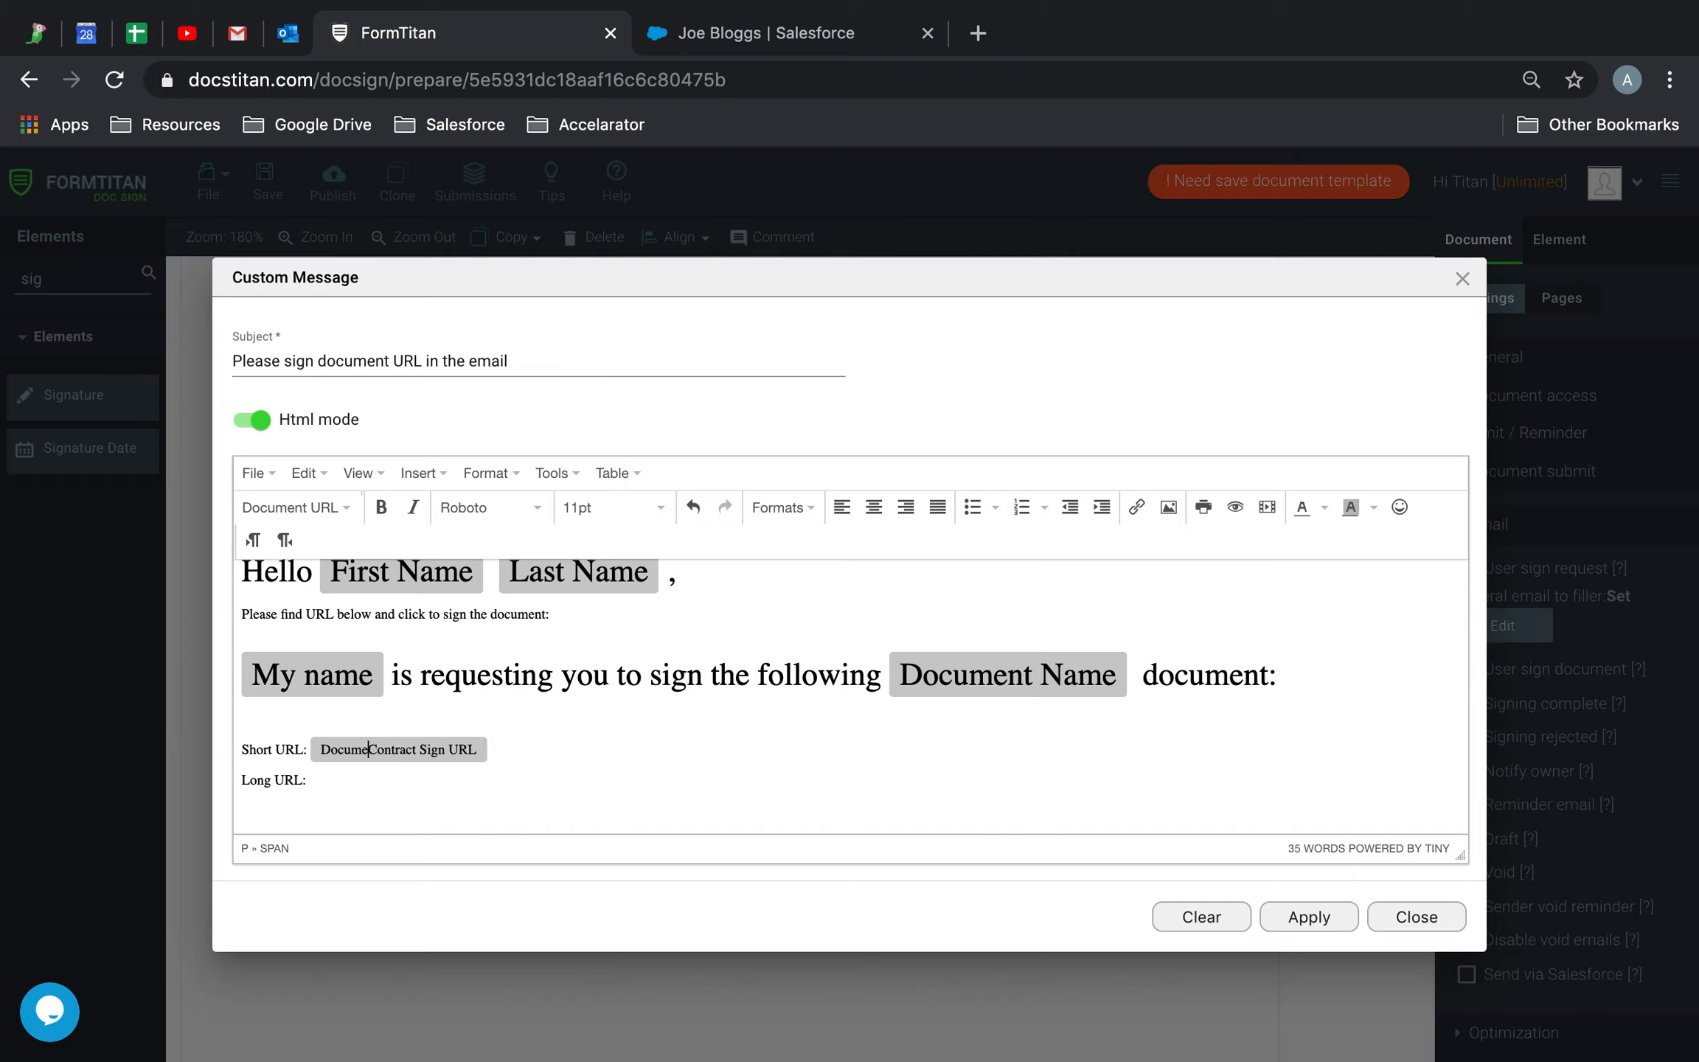
key("BackSpace")
left_click(441, 786)
Insert the Document URL Raw field after Long URL, then make all message text 18pt
left_click(324, 509)
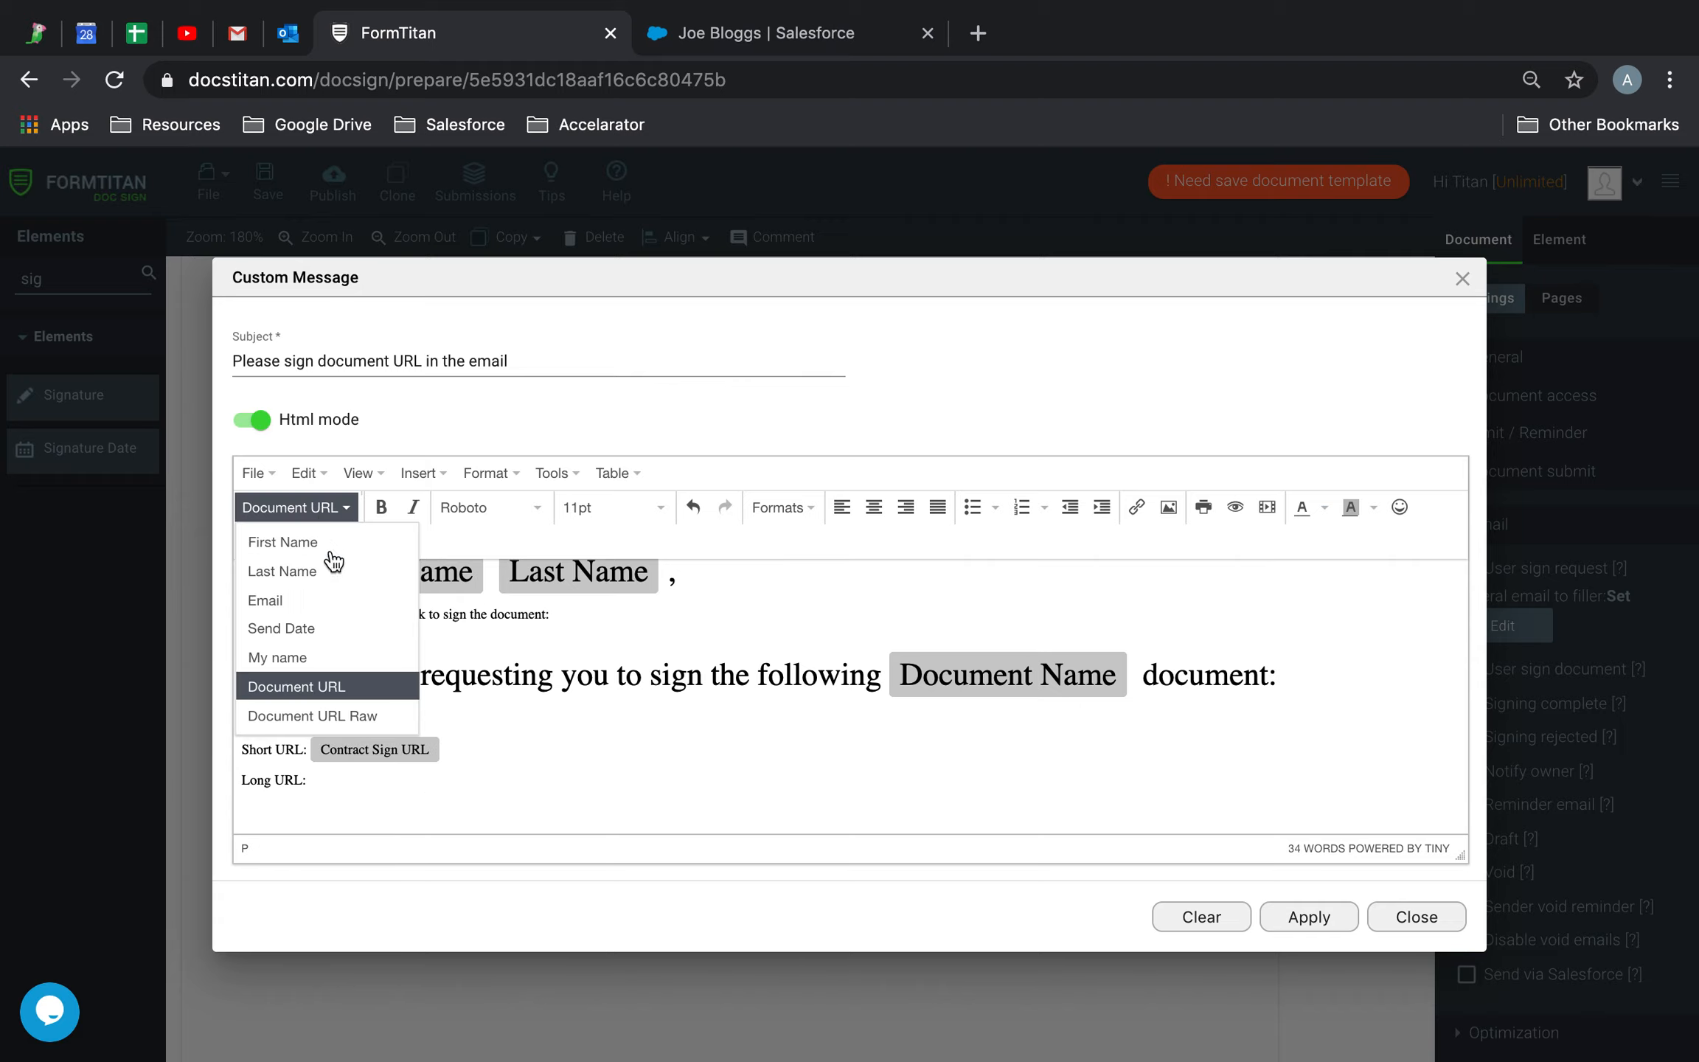
left_click(330, 715)
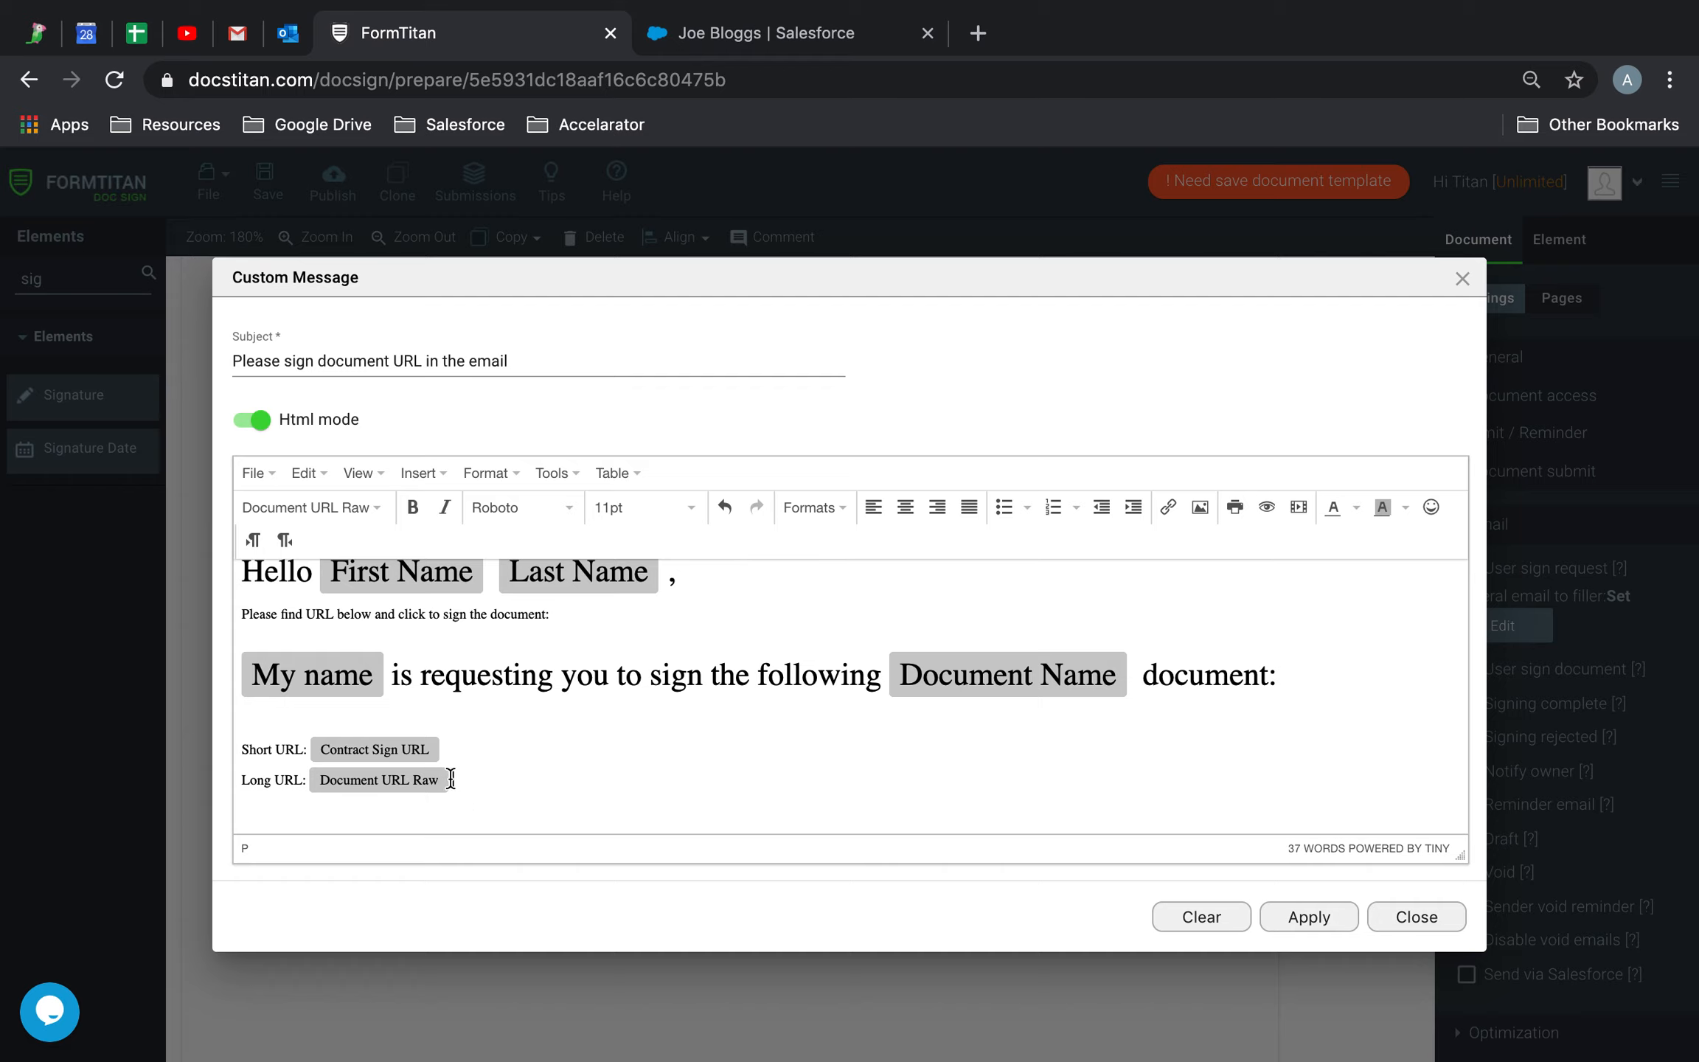
left_click_drag(571, 792, 183, 561)
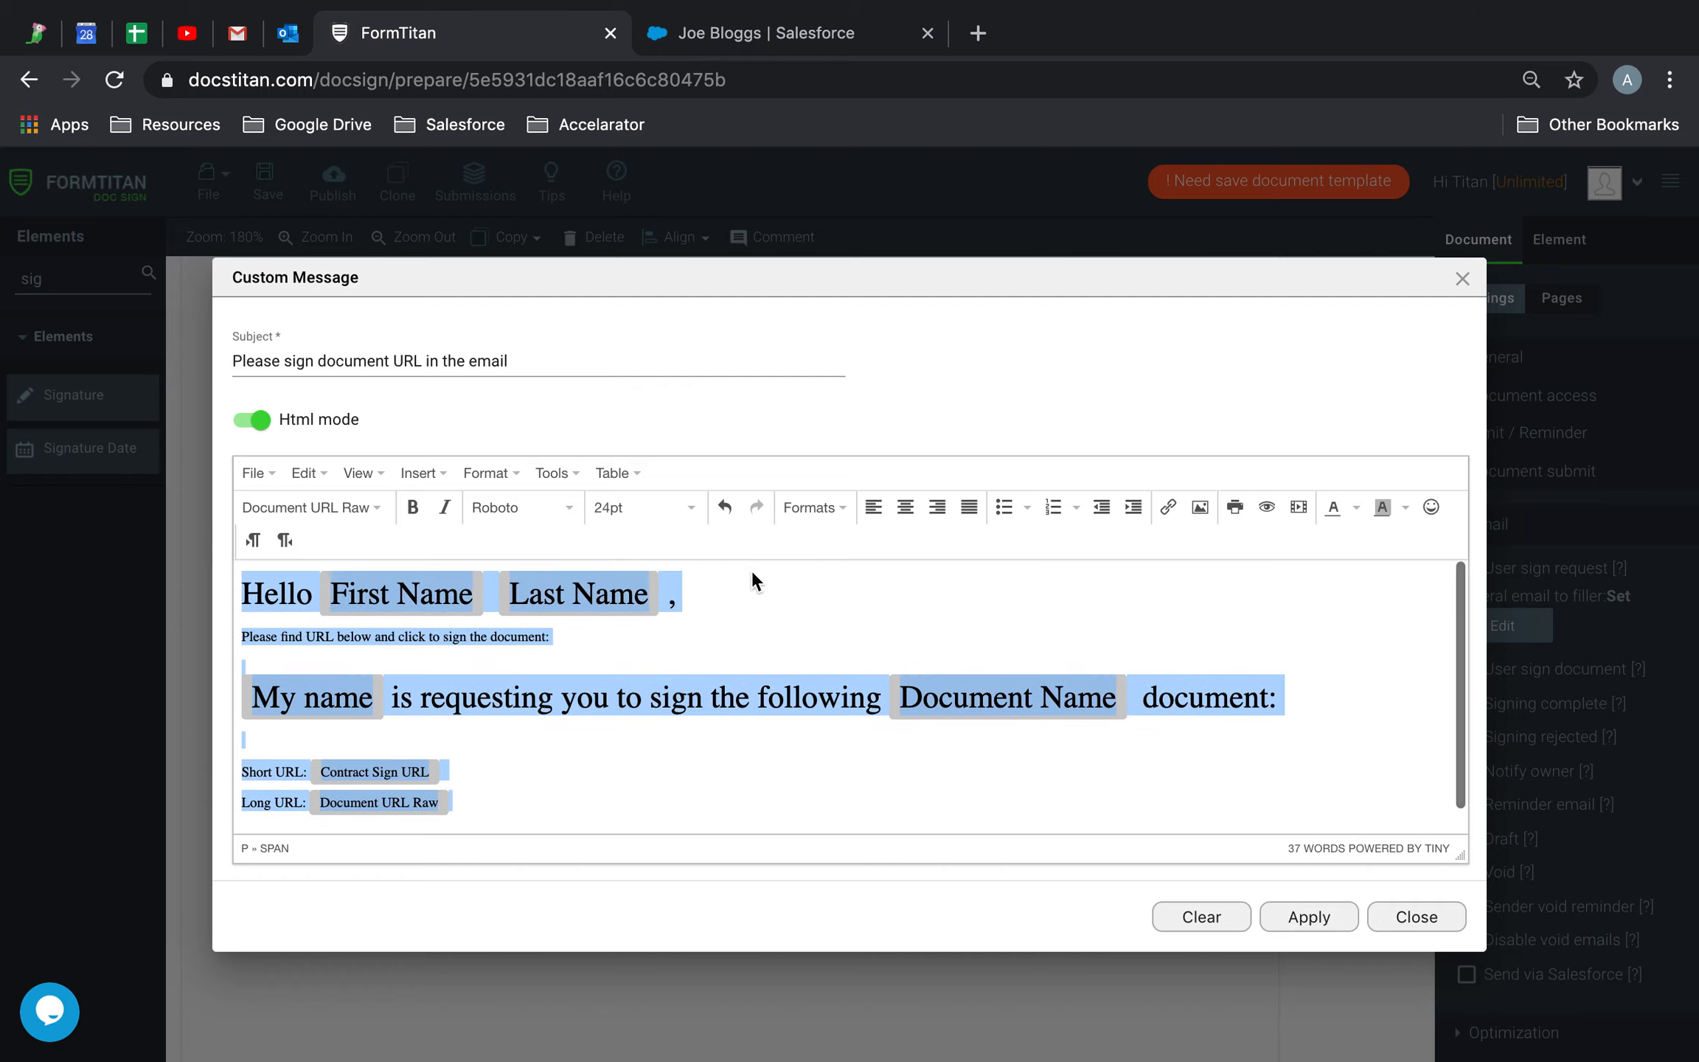
left_click(691, 509)
left_click(640, 655)
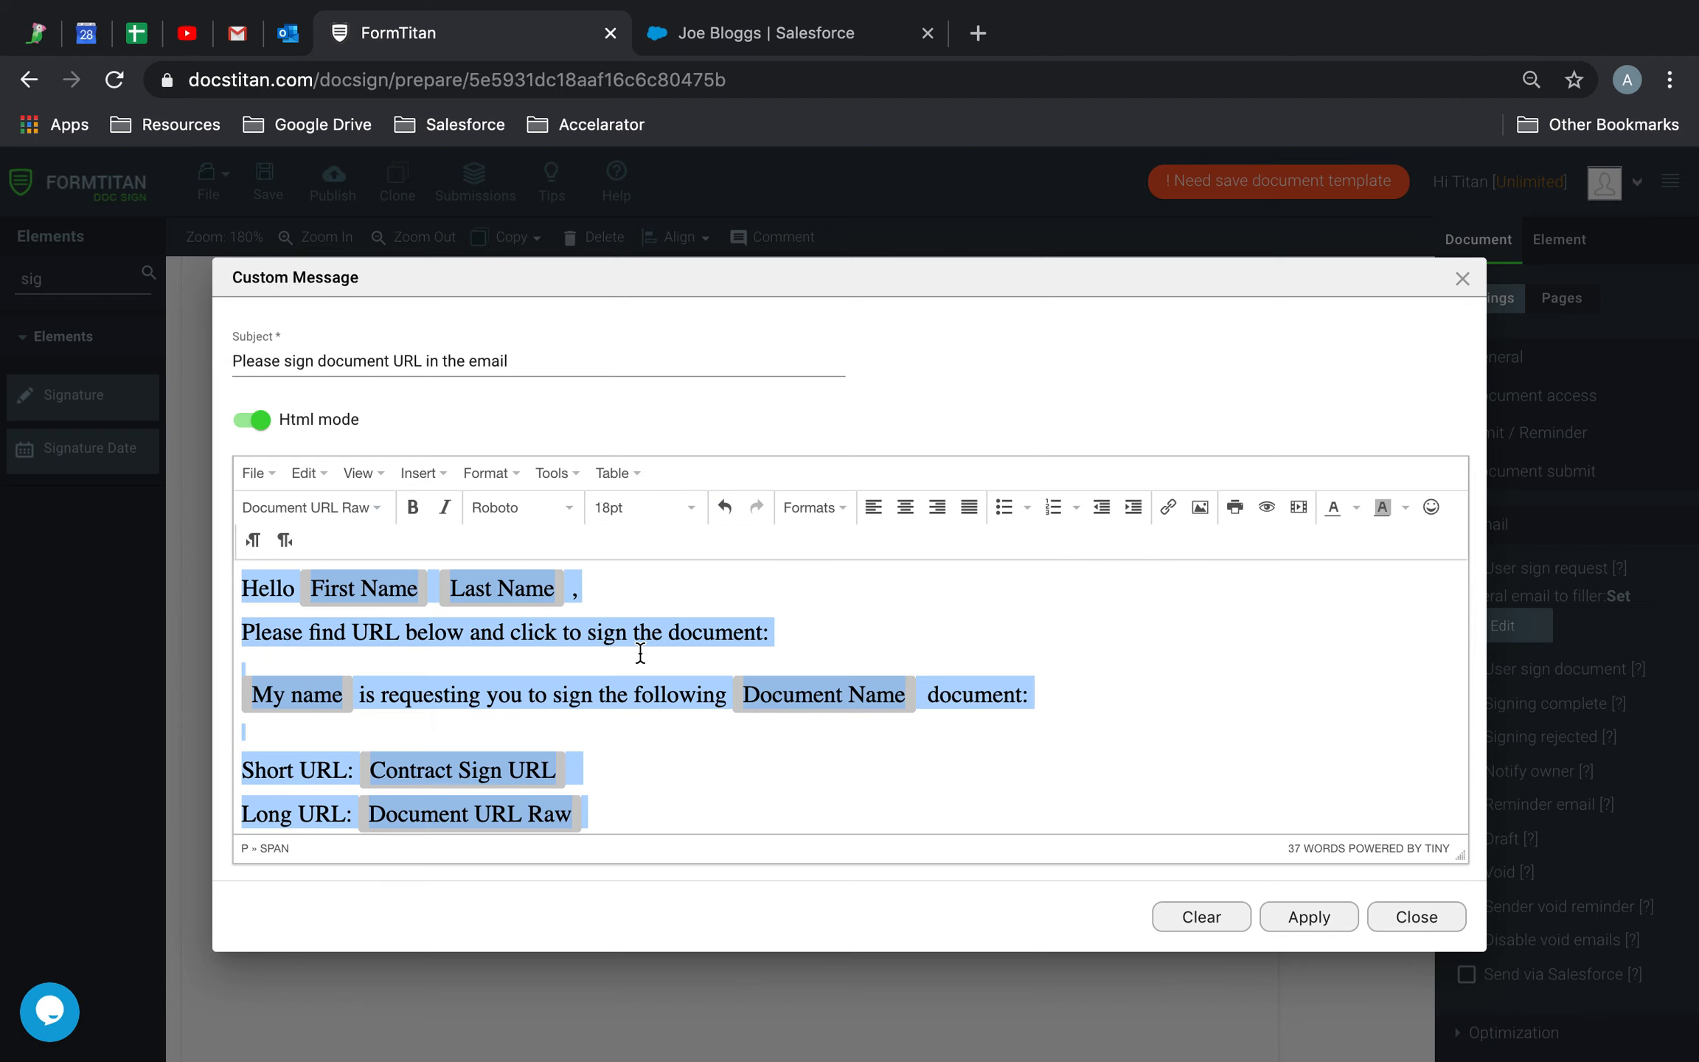
left_click(653, 714)
scroll(654, 714, "down", 1)
scroll(653, 715, "up", 1)
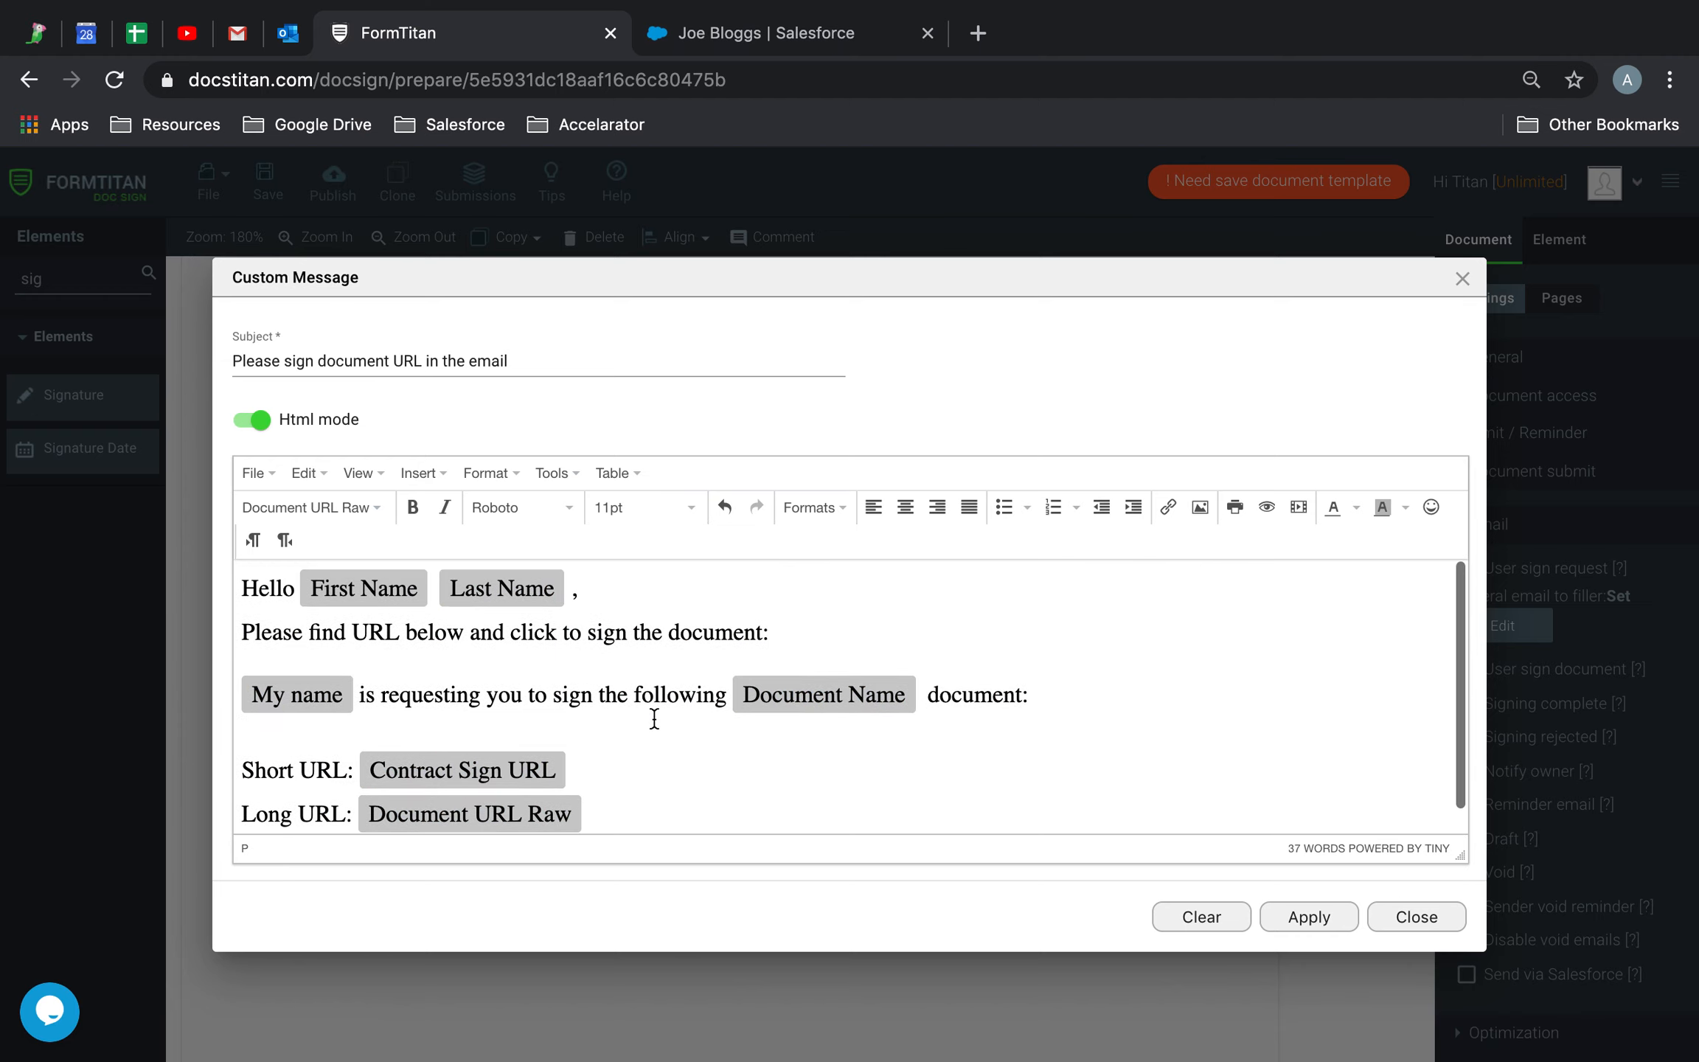
Add a 'Thanks' line below the Long URL line
key("Return")
key("Return")
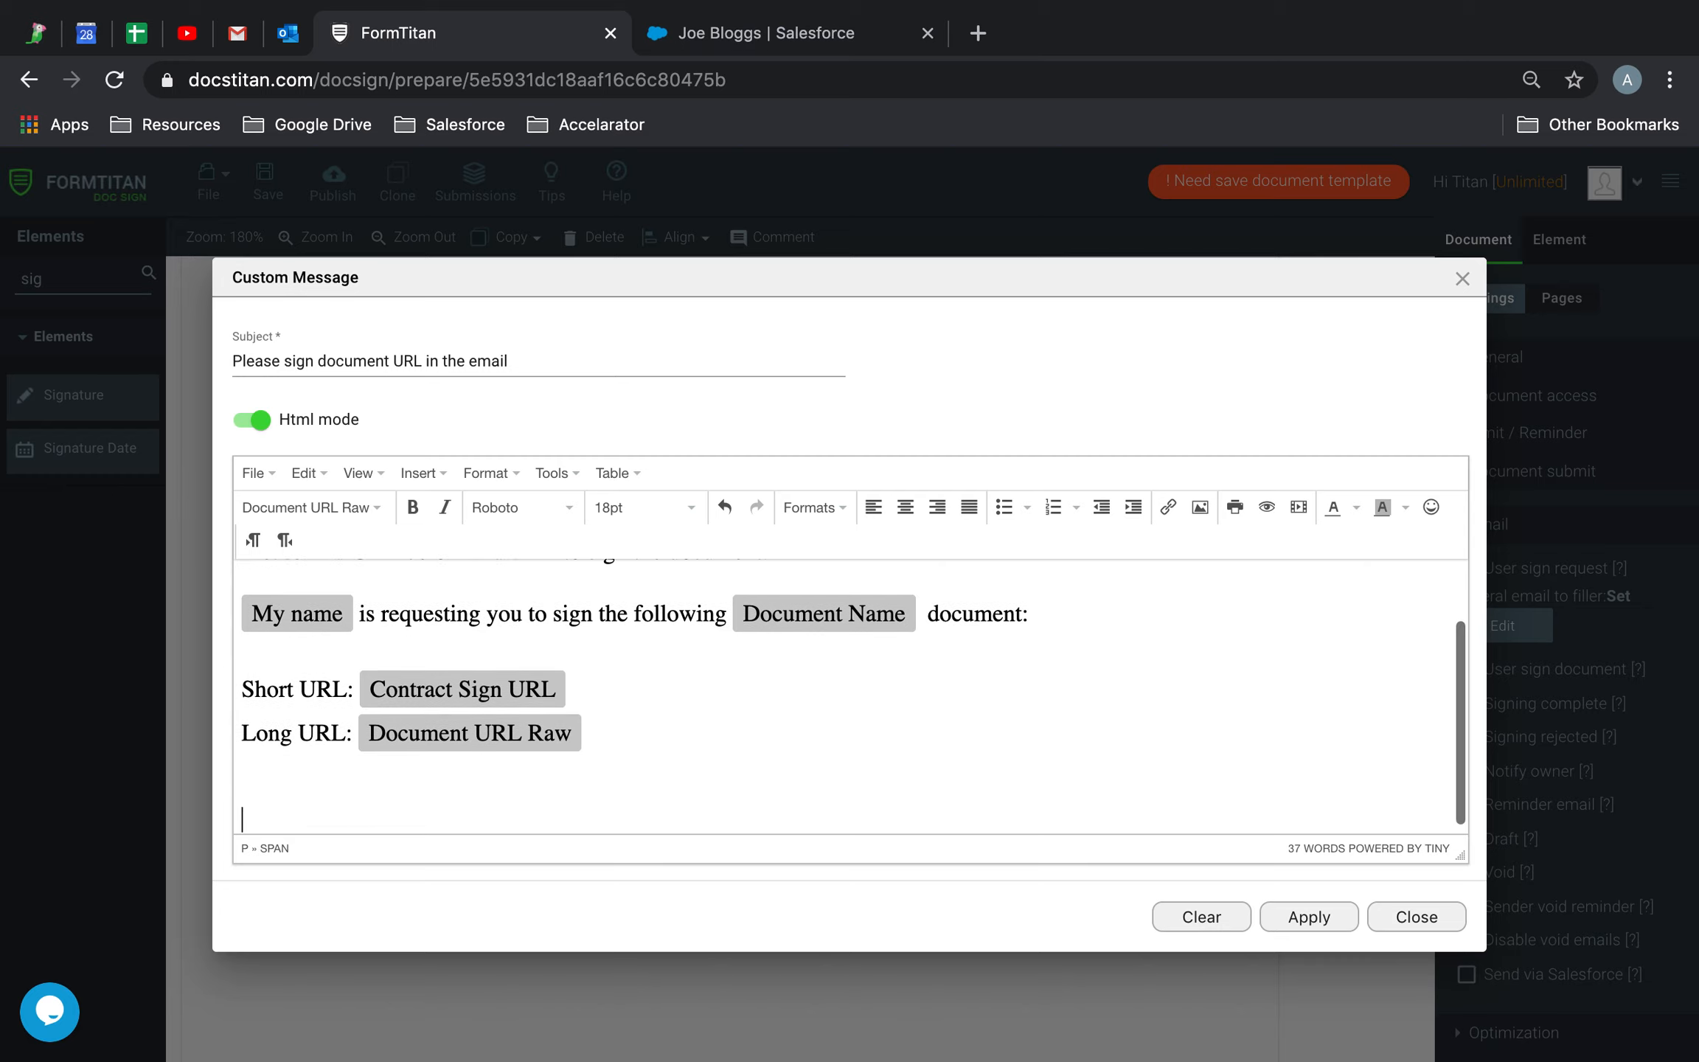
type("Than")
key("BackSpace")
key("BackSpace")
key("BackSpace")
key("BackSpace")
key("BackSpace")
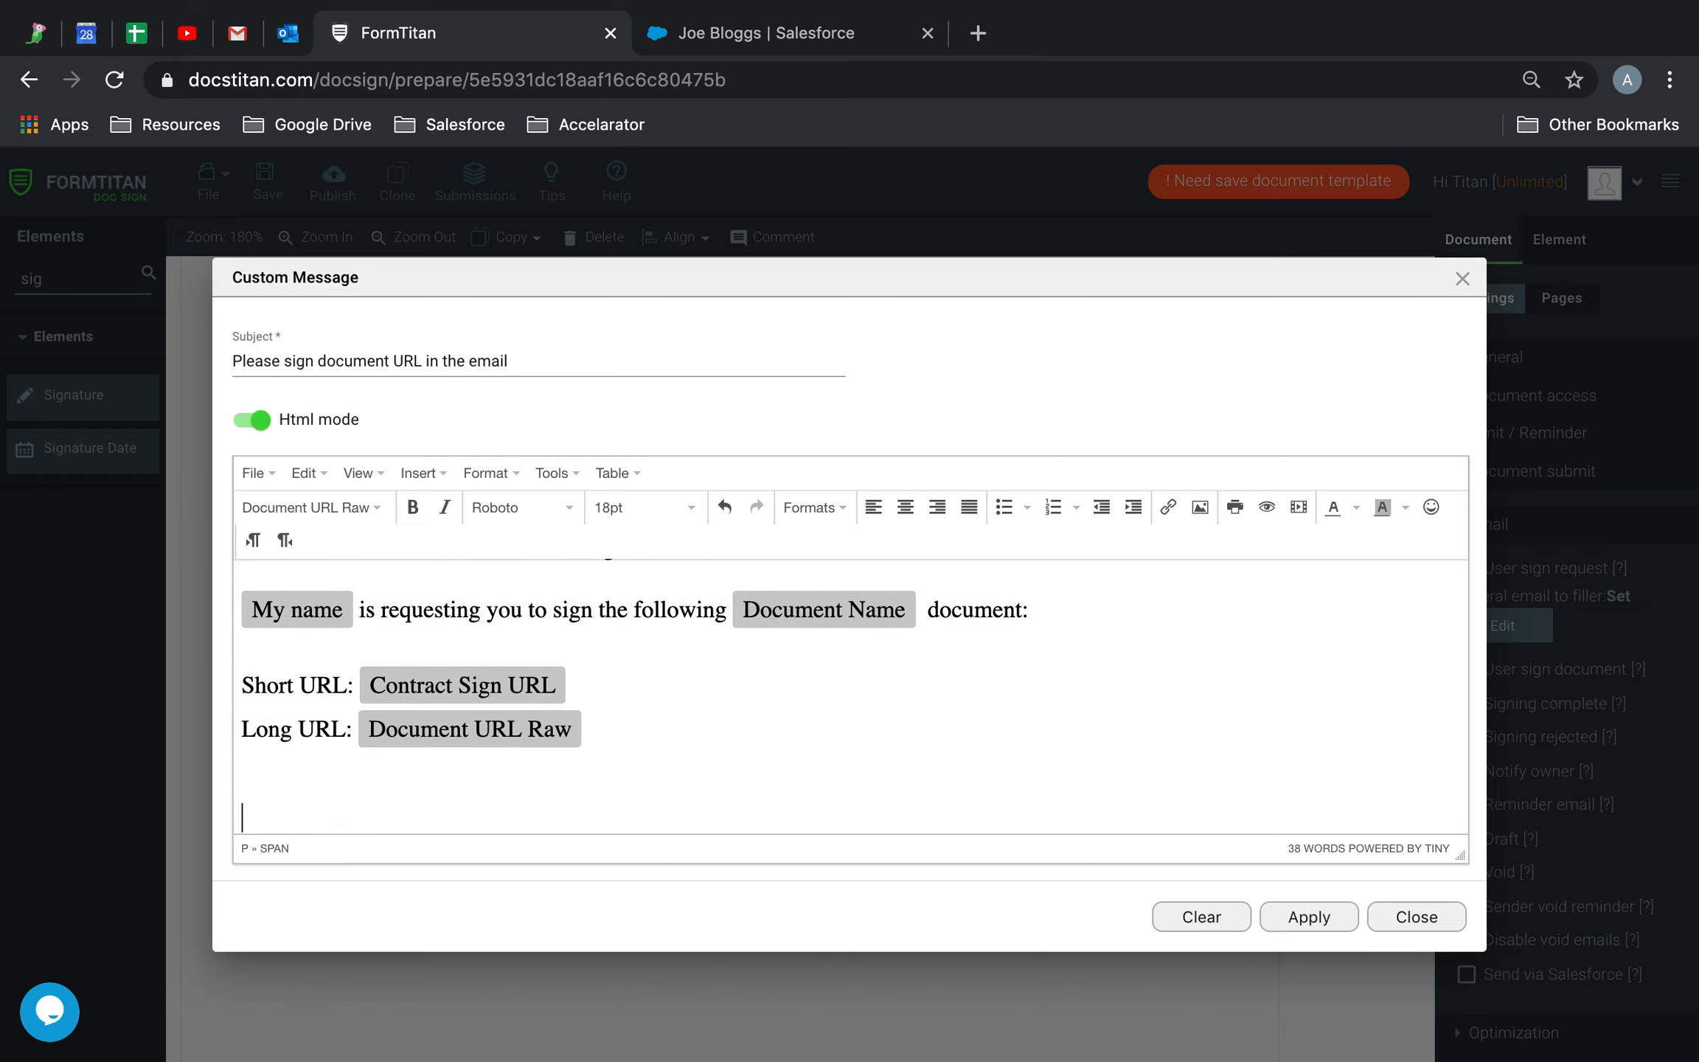
type("ks")
key("Return")
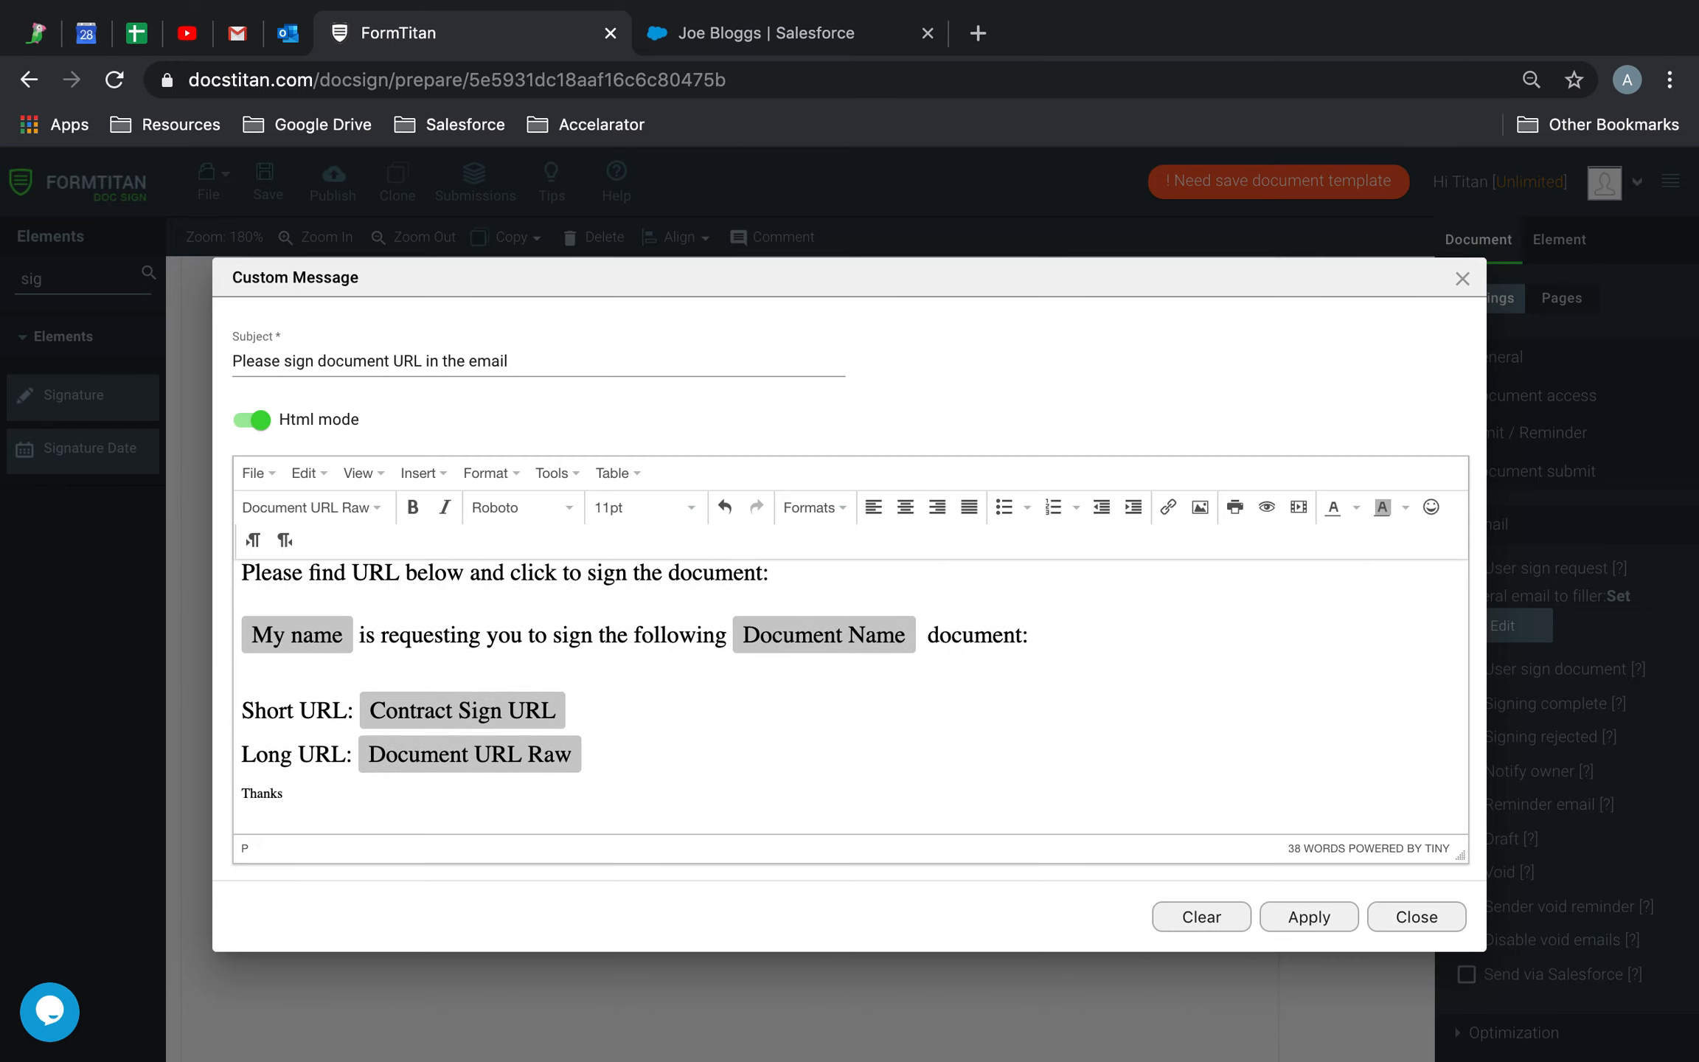
key("BackSpace")
key("BackSpace")
key("BackSpace")
key("BackSpace")
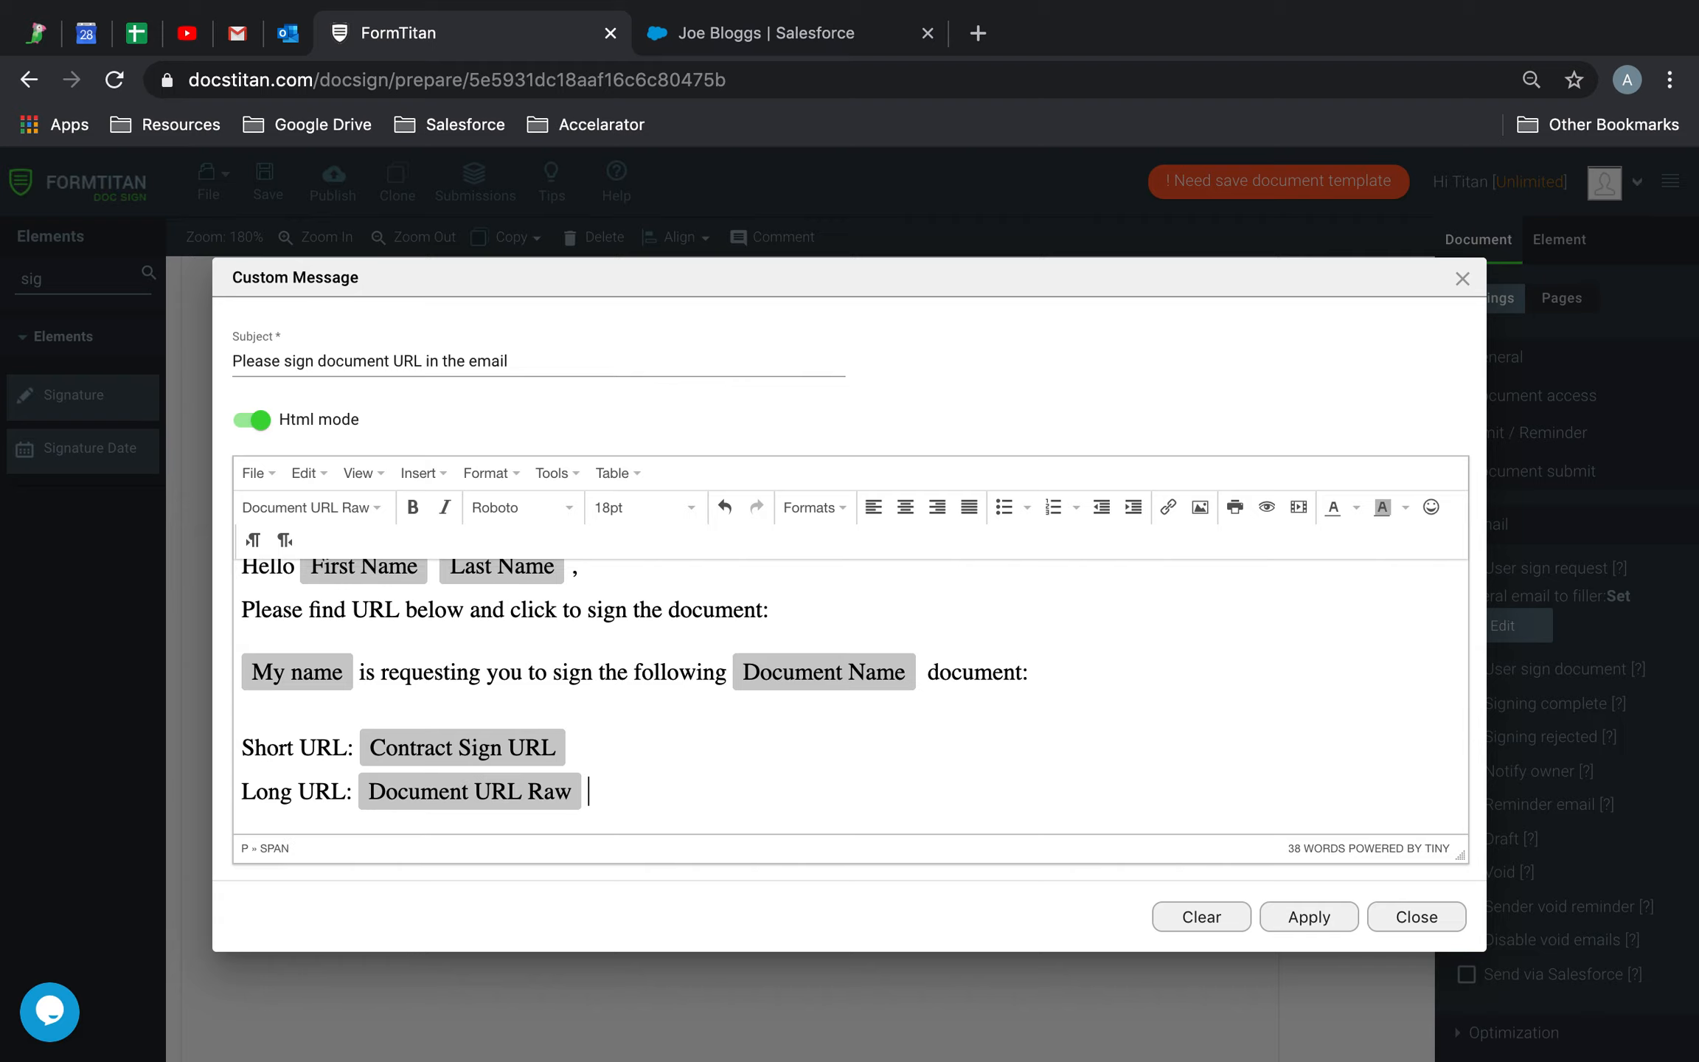
key("Return")
type("Thanks")
Add the 'Titan' sign-off on a new line beneath Thanks
key("Return")
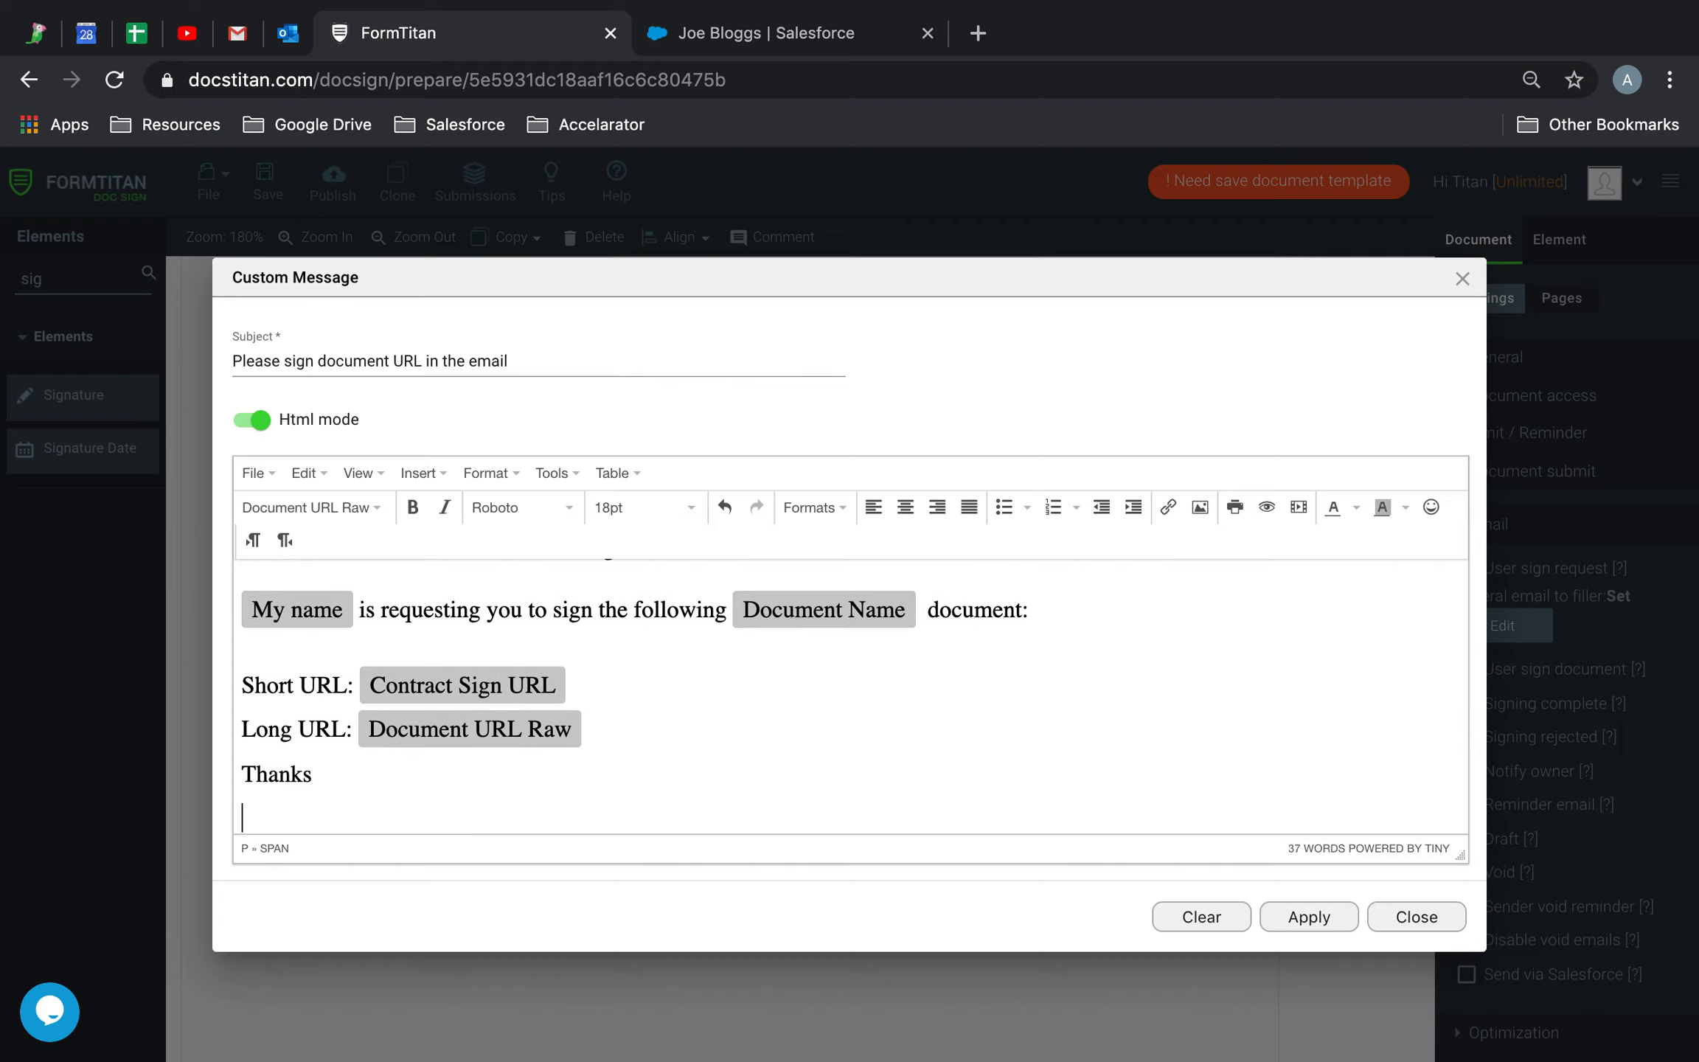
type("TI")
key("BackSpace")
scroll(574, 754, "up", 2)
scroll(573, 753, "down", 2)
scroll(574, 753, "up", 2)
scroll(573, 753, "down", 2)
scroll(574, 753, "up", 2)
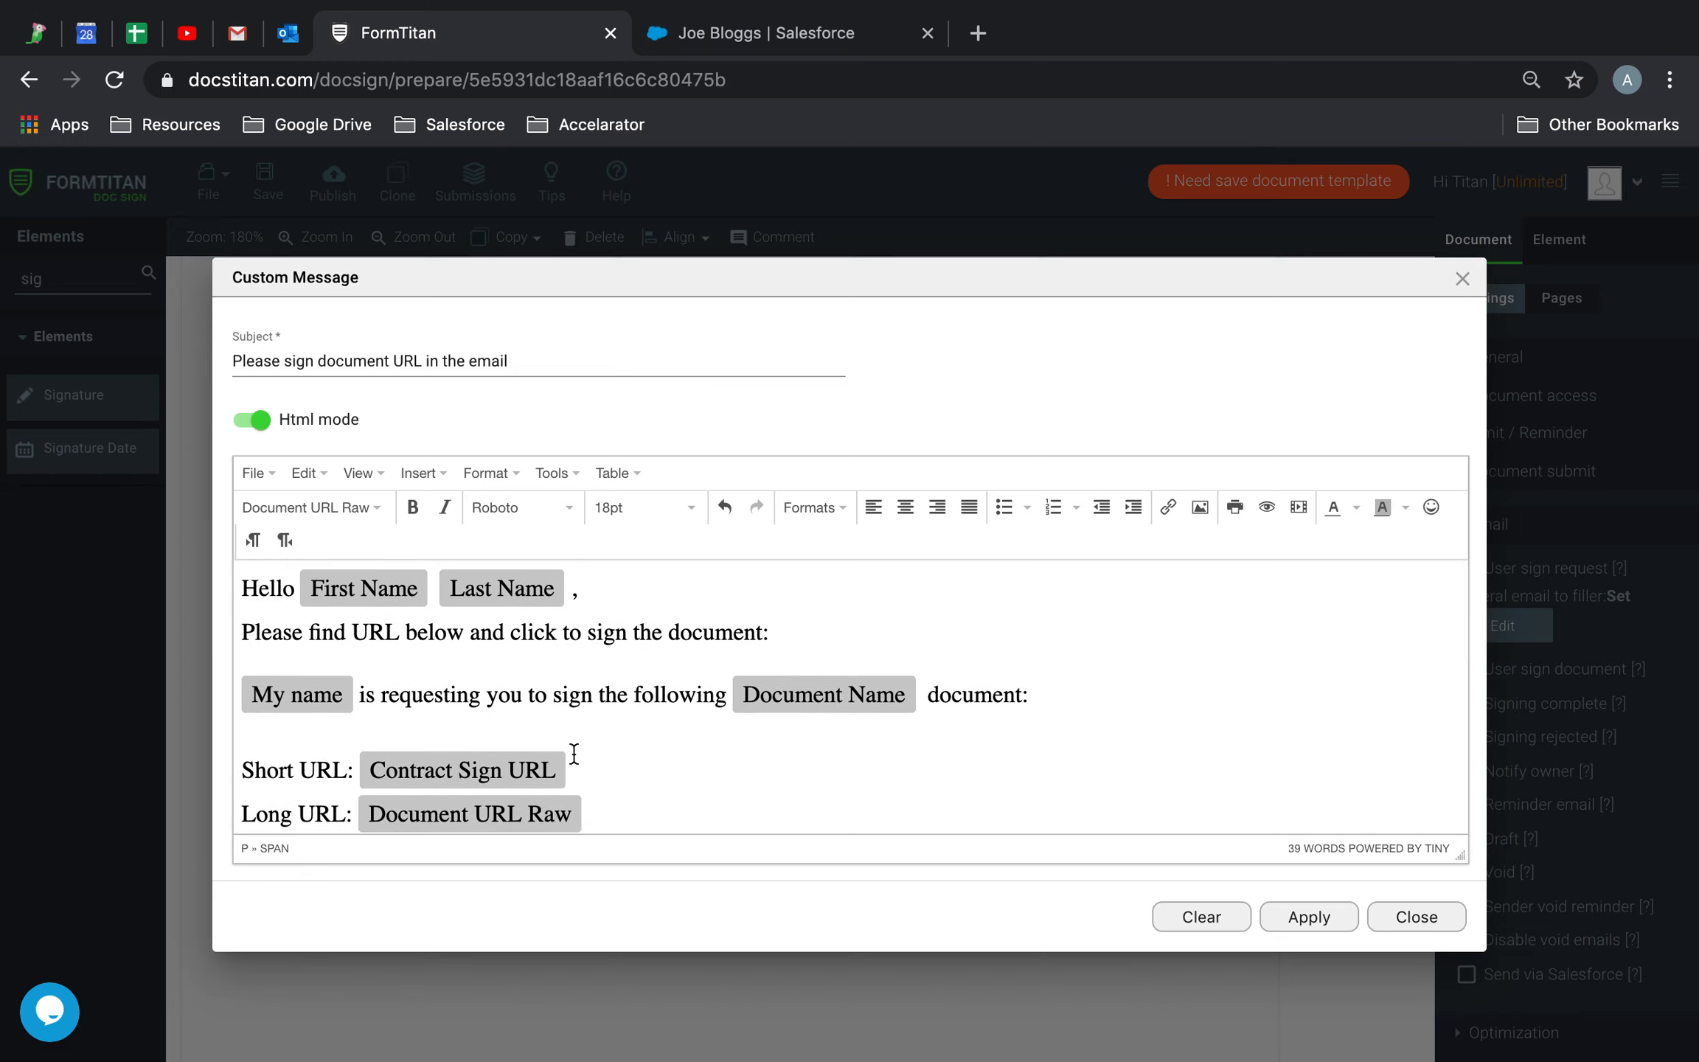
Apply the custom email message, save the template and attempt to publish
left_click(1337, 920)
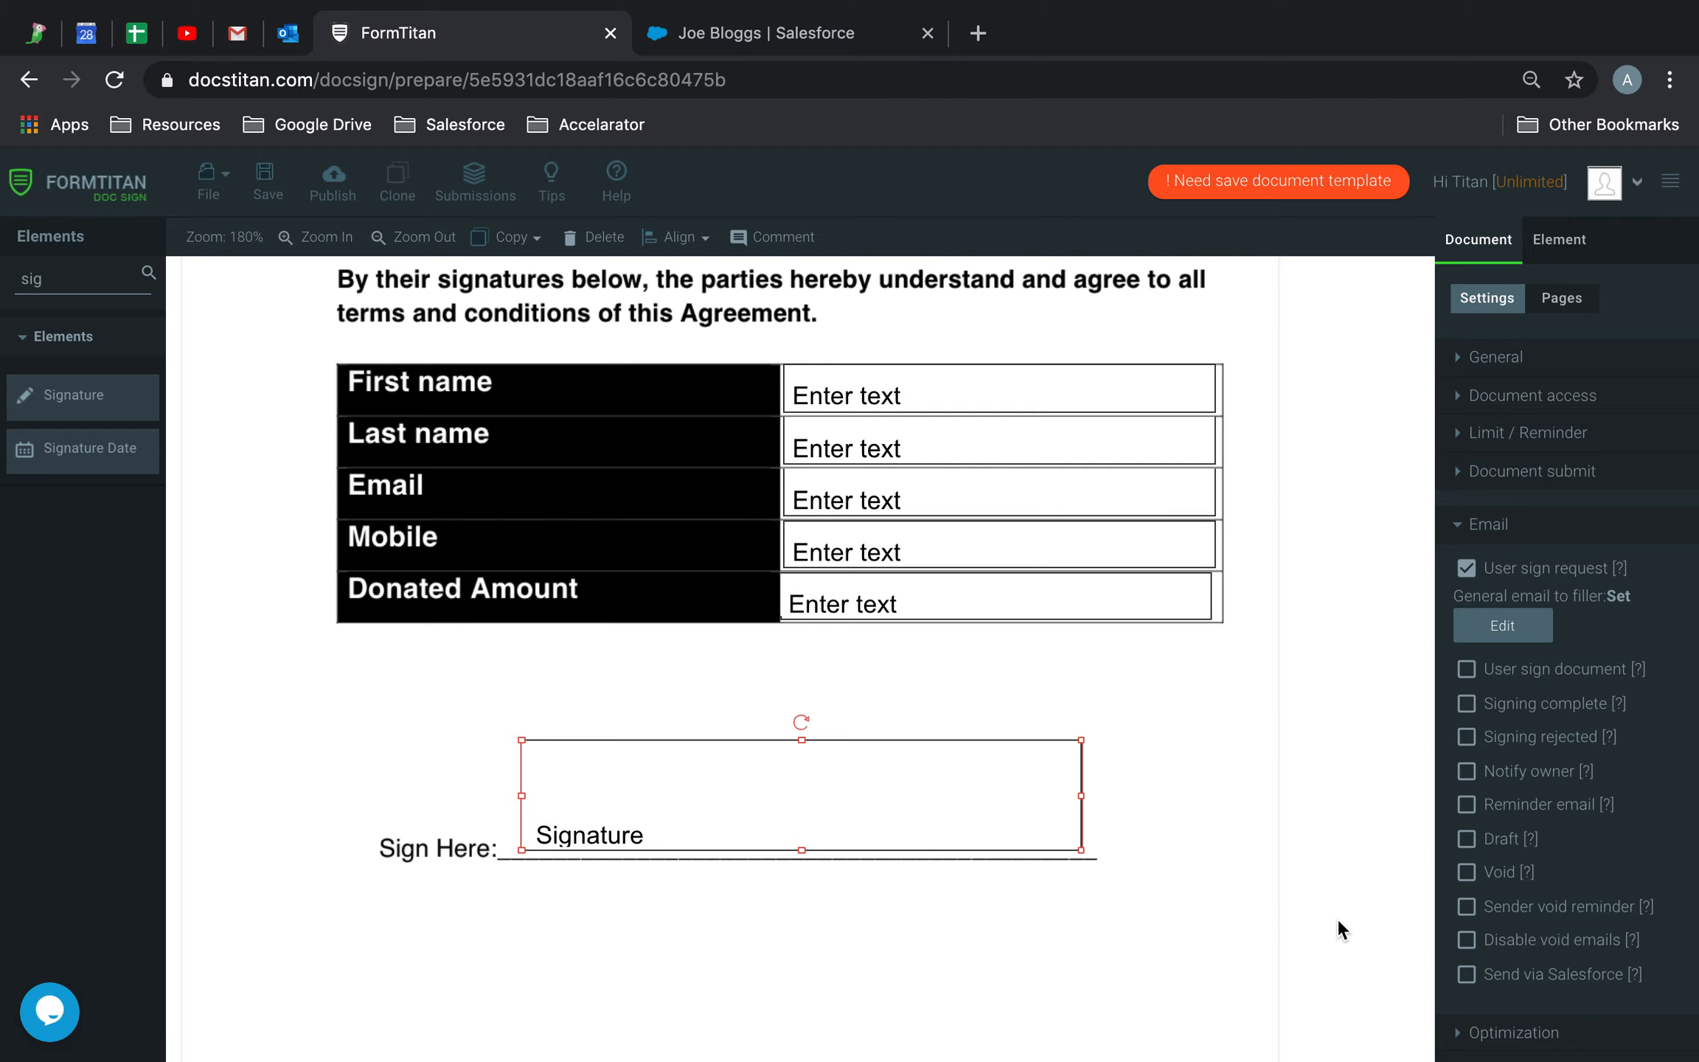
left_click(266, 177)
left_click(332, 180)
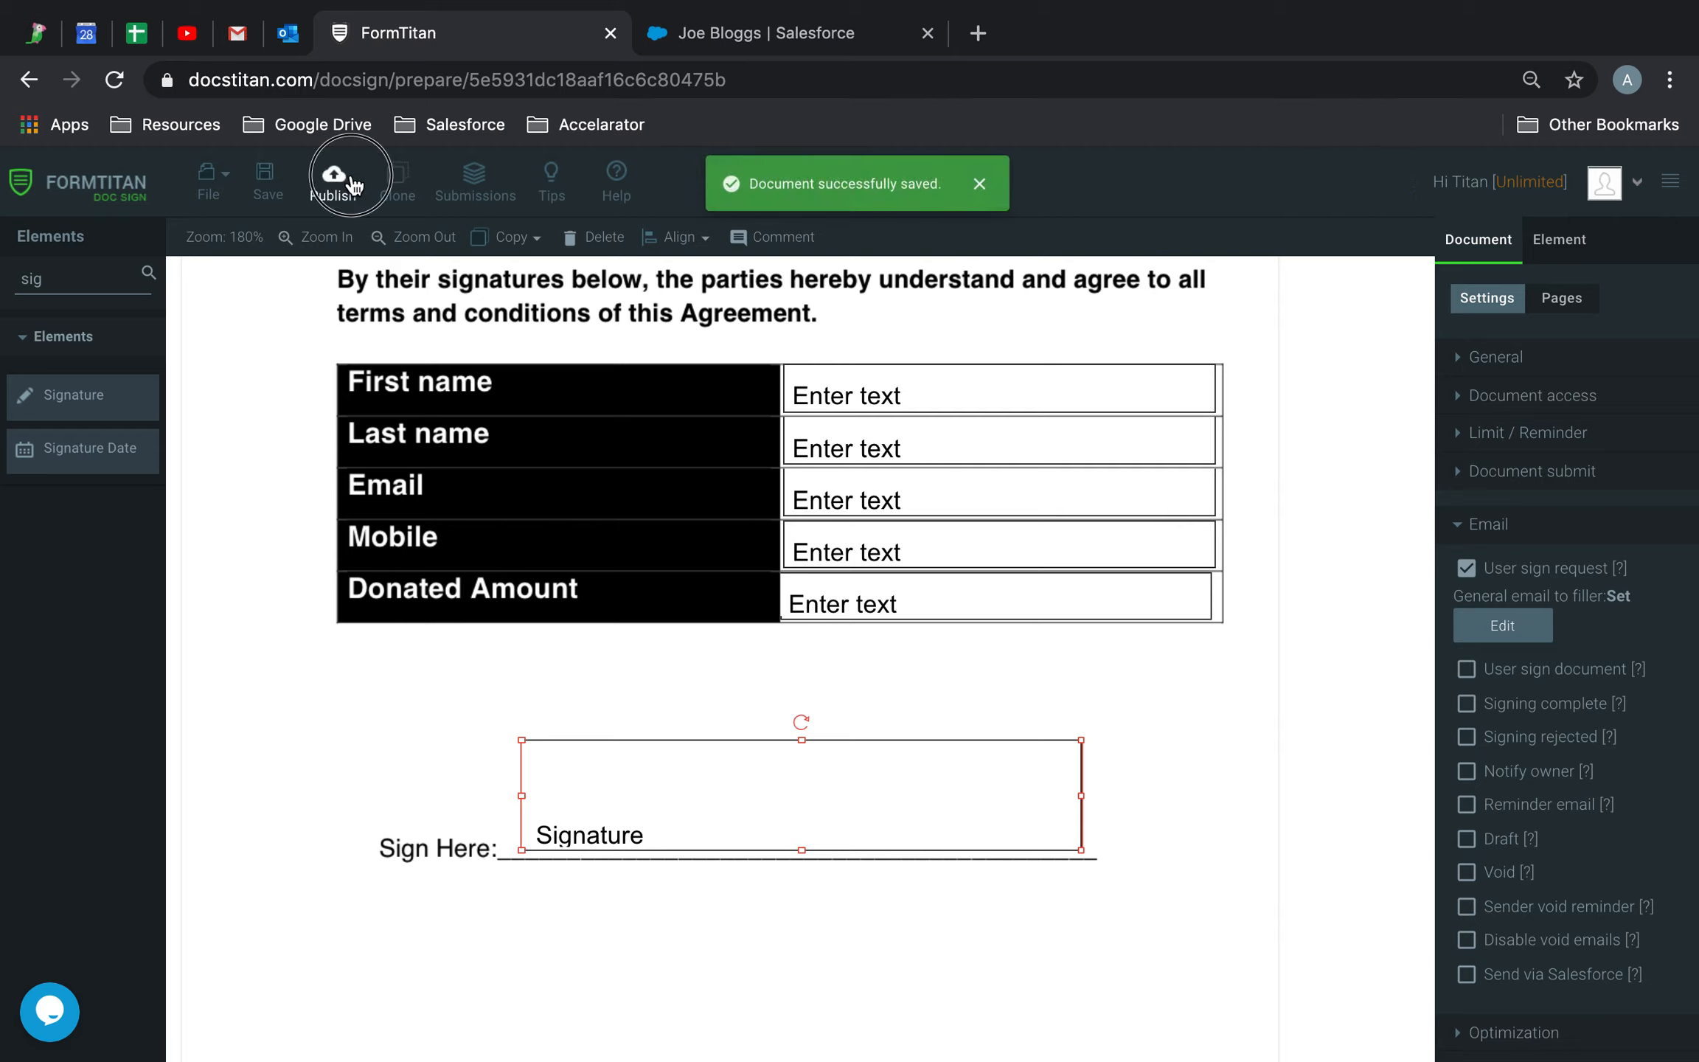
Assign the First name, Last name, Email, Mobile, Donated Amount and Signature fields to the signer
left_click(1100, 402)
left_click(1080, 442, "shift")
left_click(1030, 505, "shift")
left_click(1018, 549, "shift")
left_click(1019, 590, "shift")
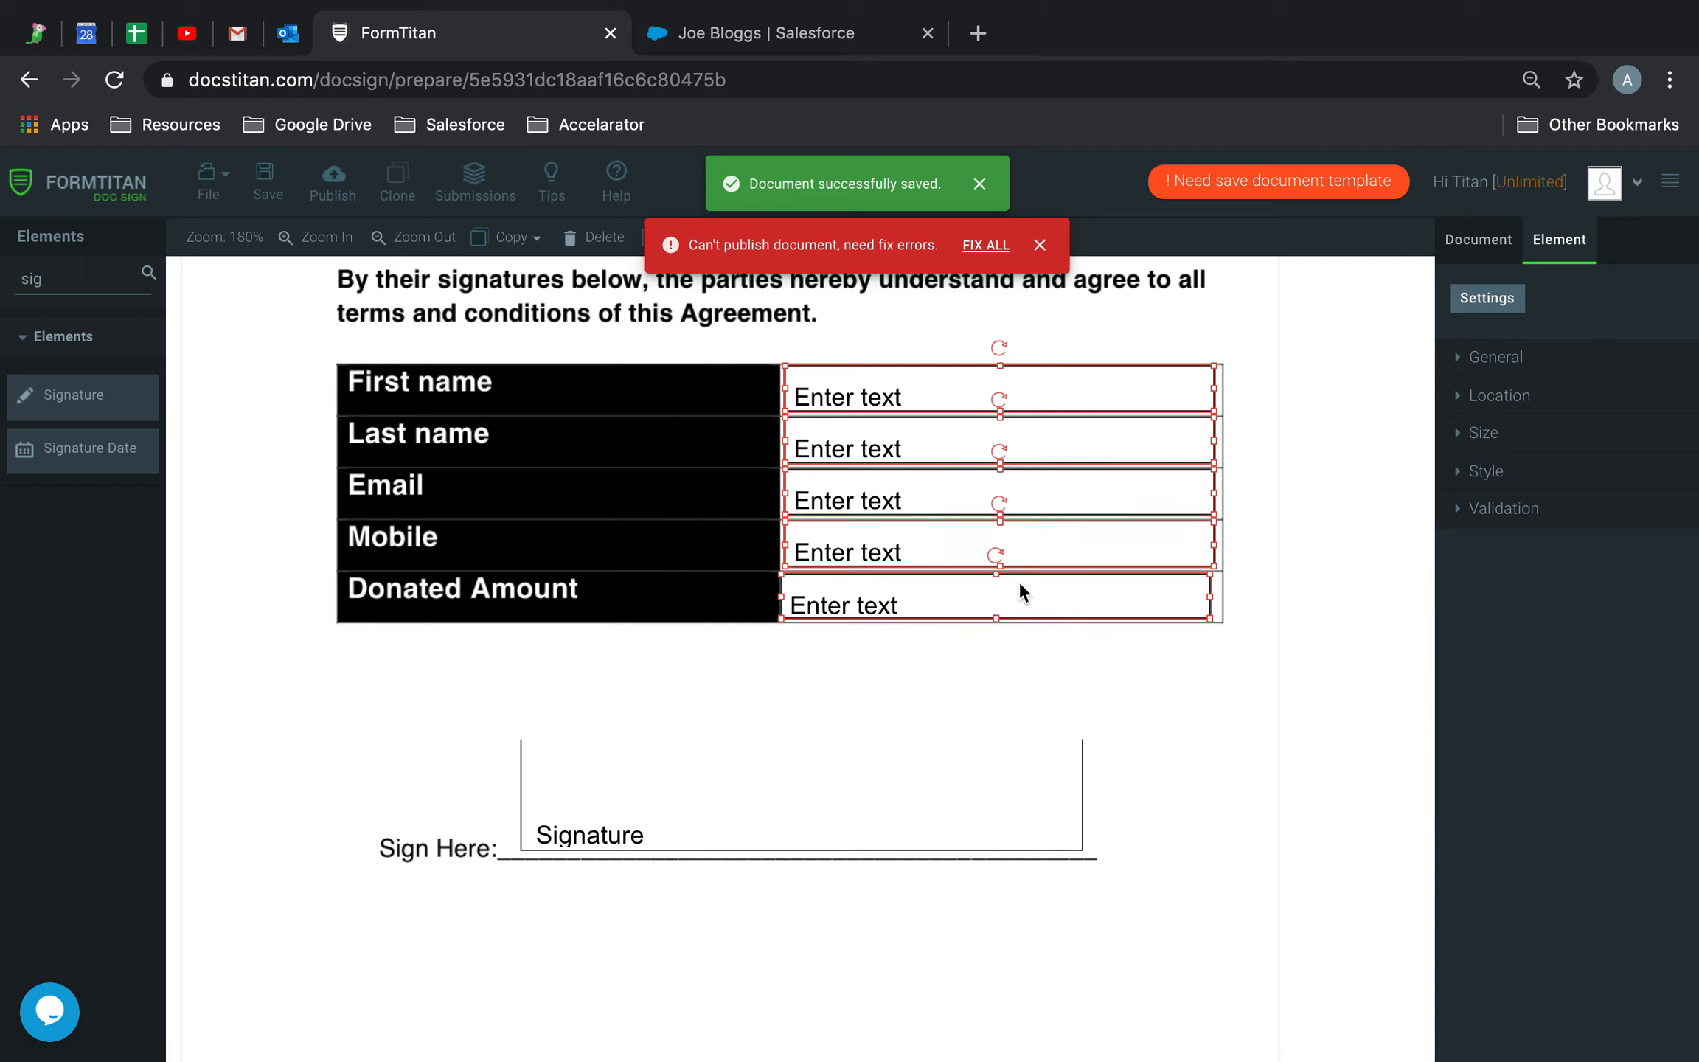
left_click(956, 760, "shift")
left_click(1504, 359)
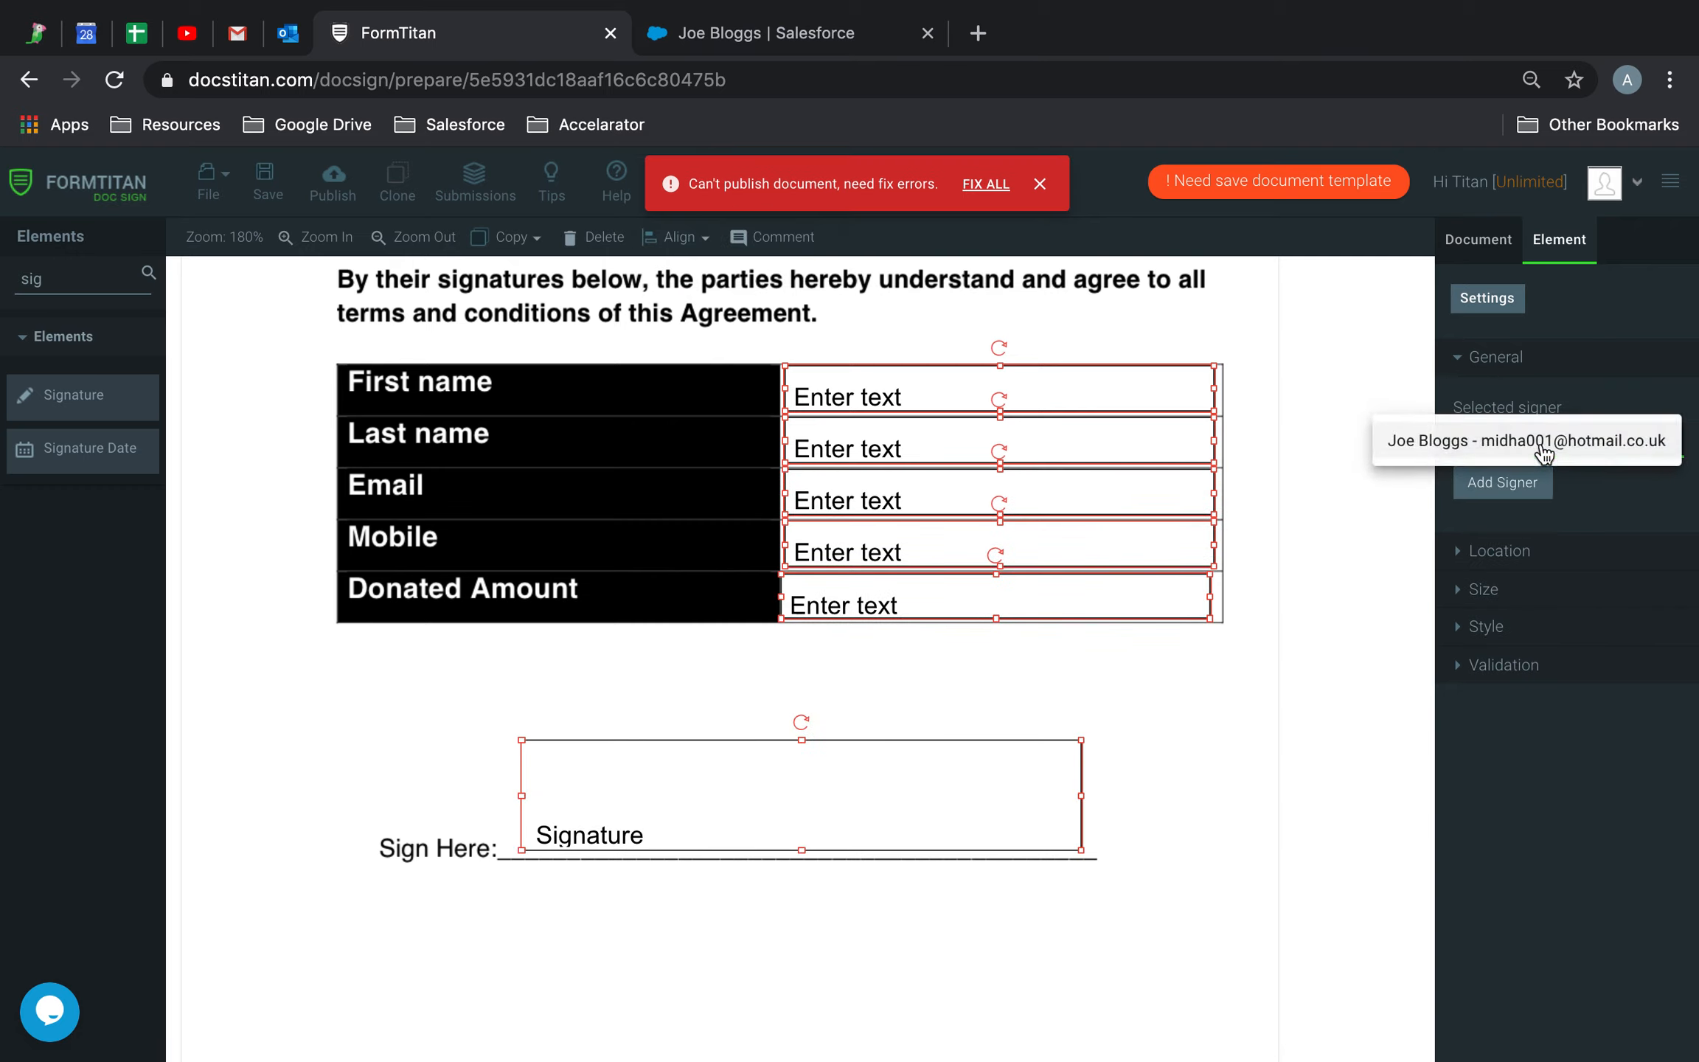
left_click(1504, 485)
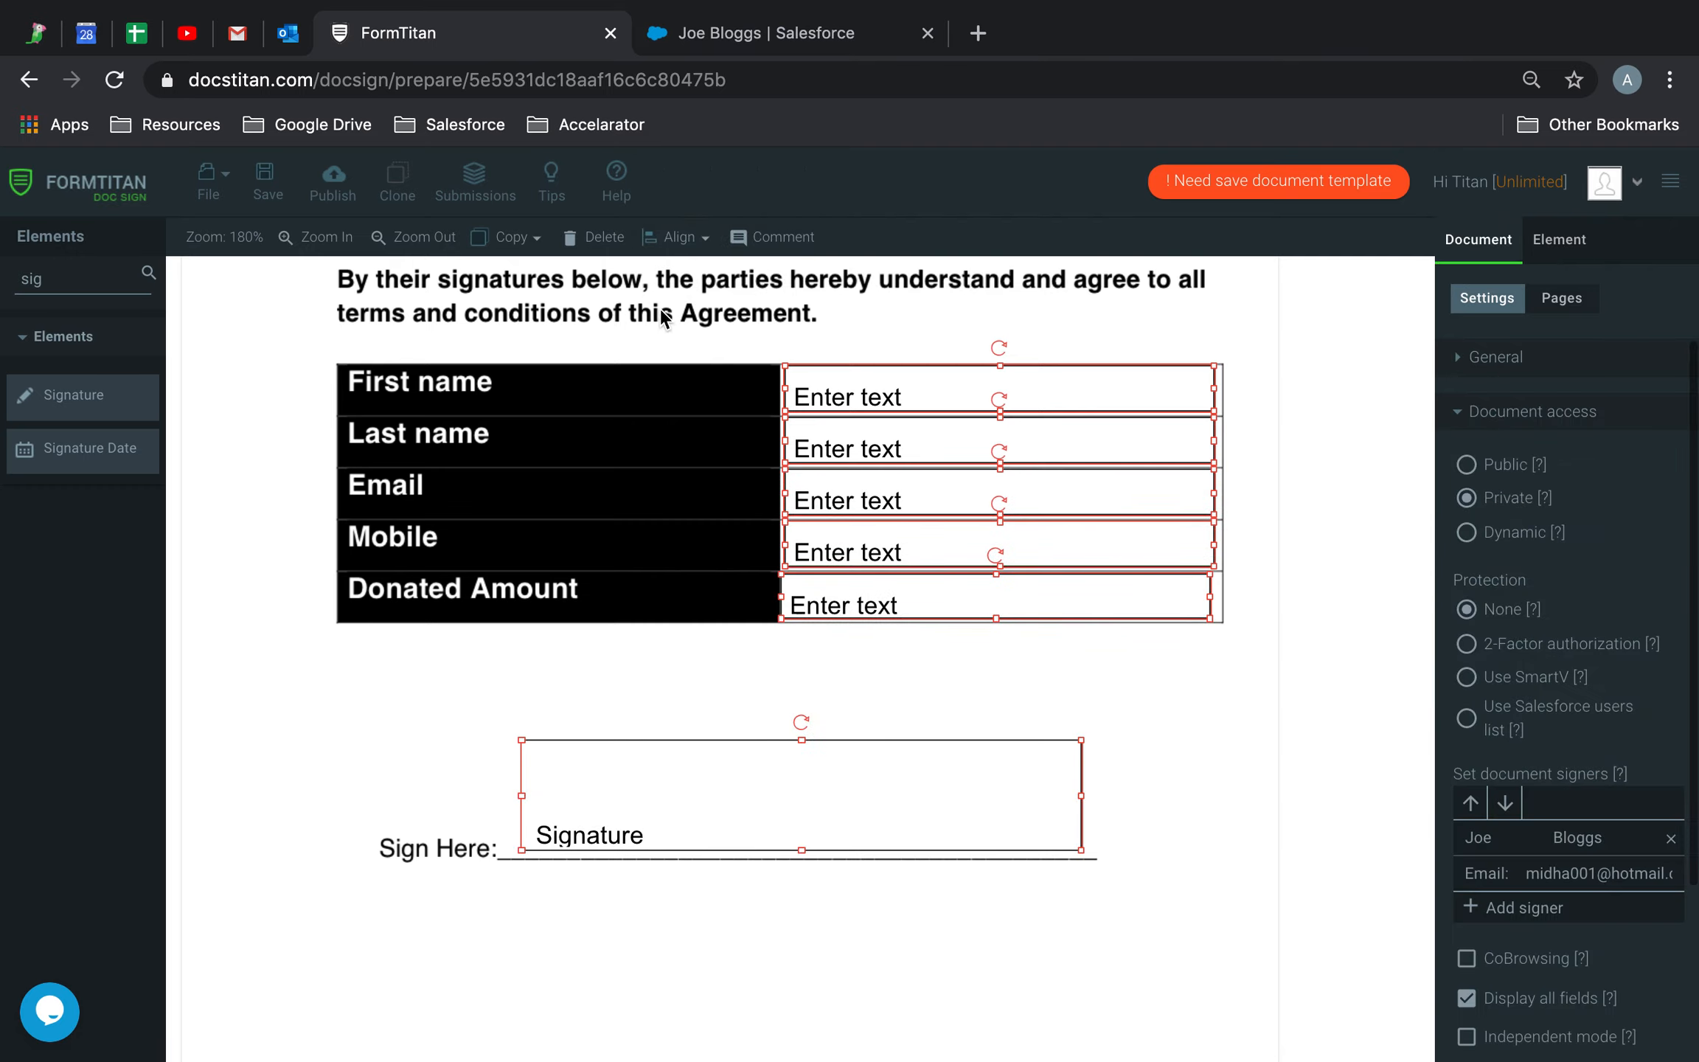
Save, publish and send the agreement to the signer, then switch to Outlook
left_click(276, 185)
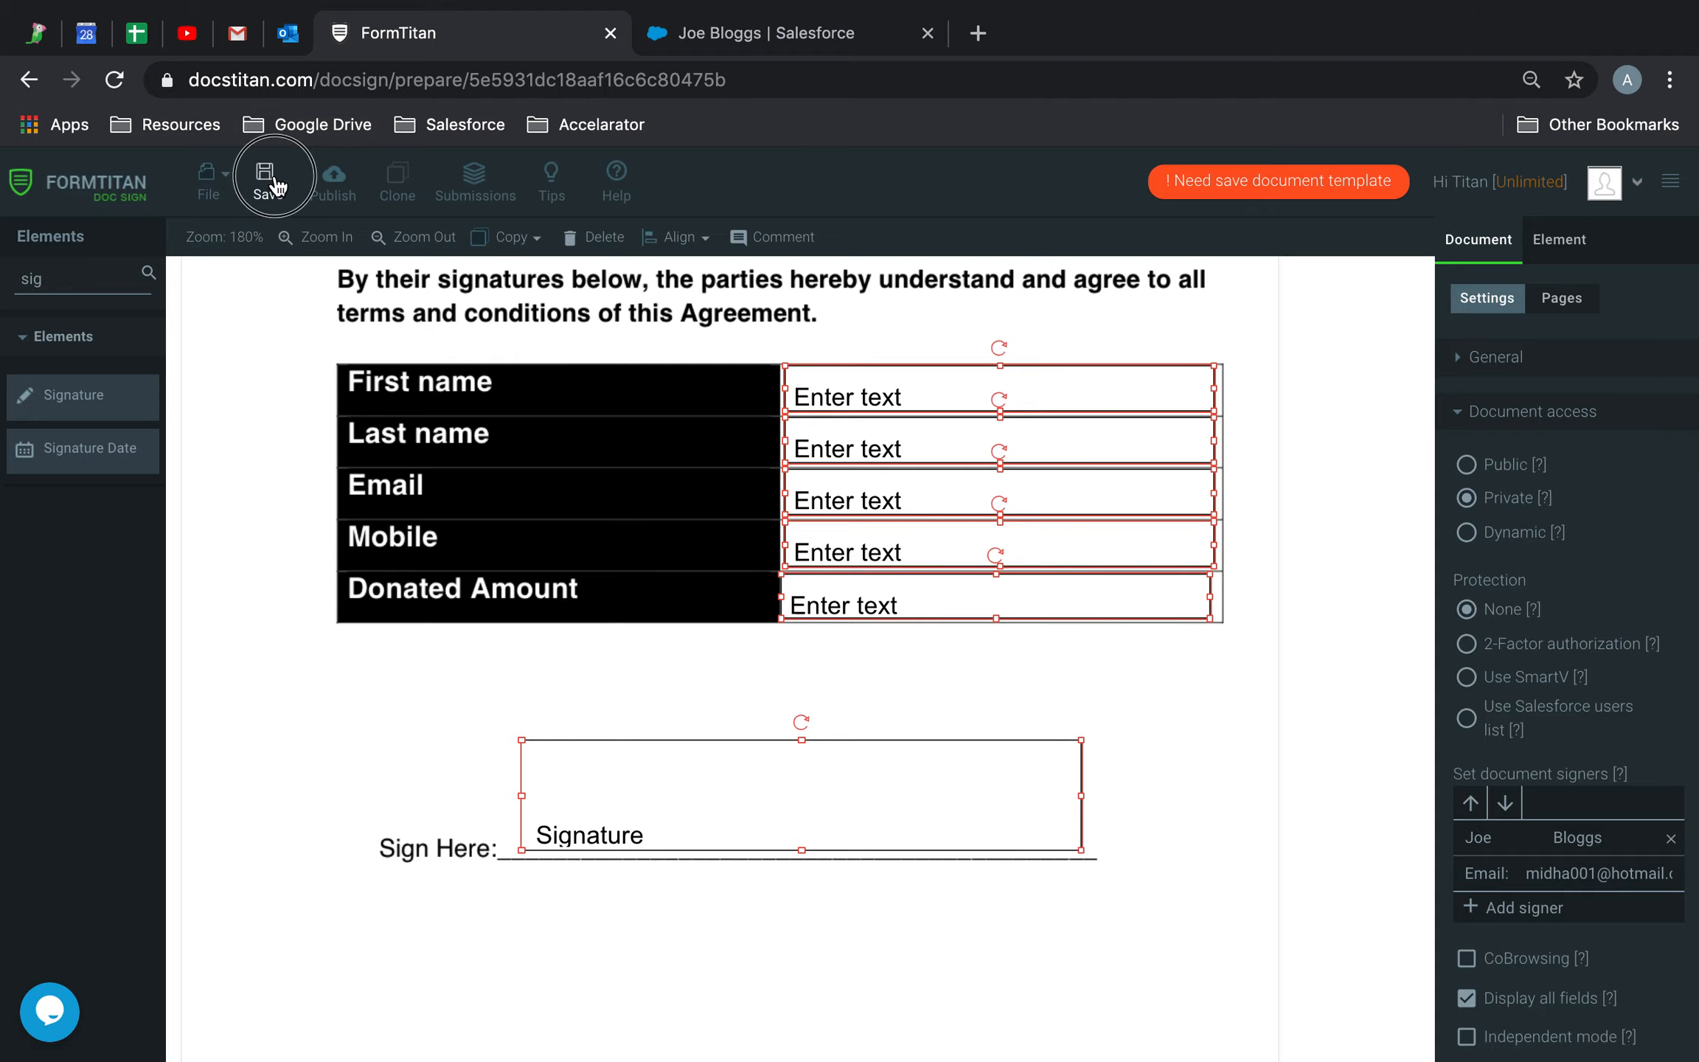
left_click(333, 181)
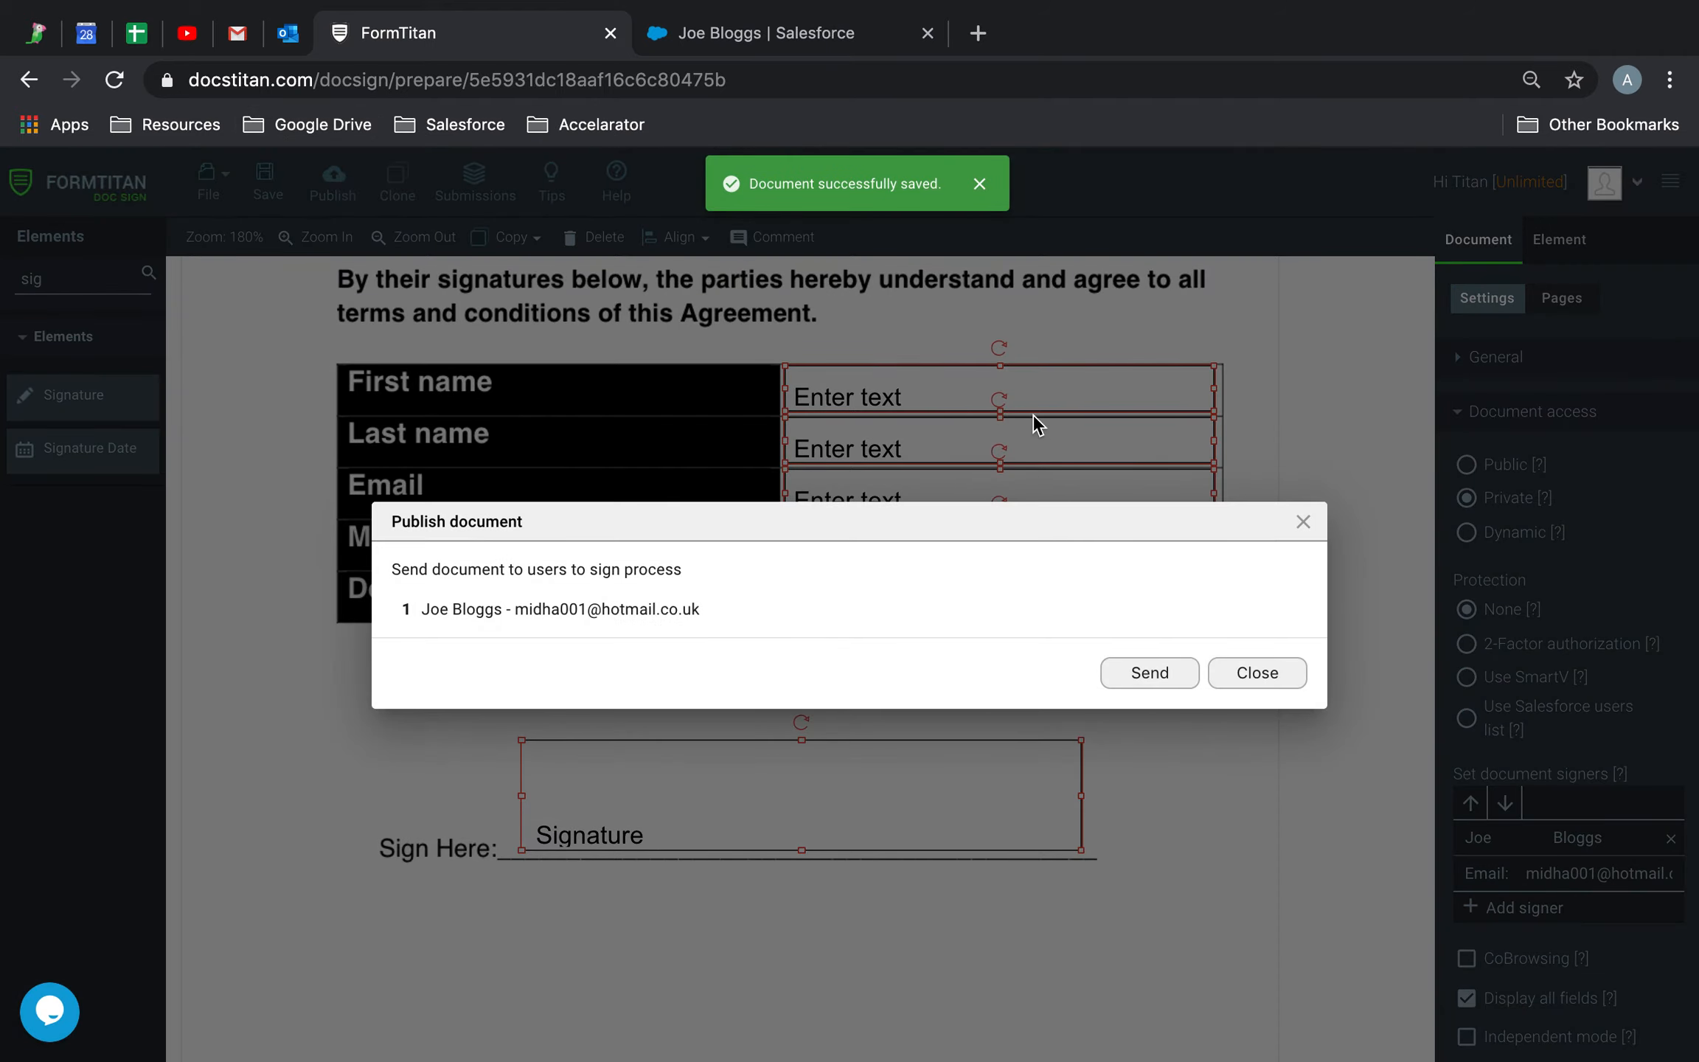
left_click(1163, 680)
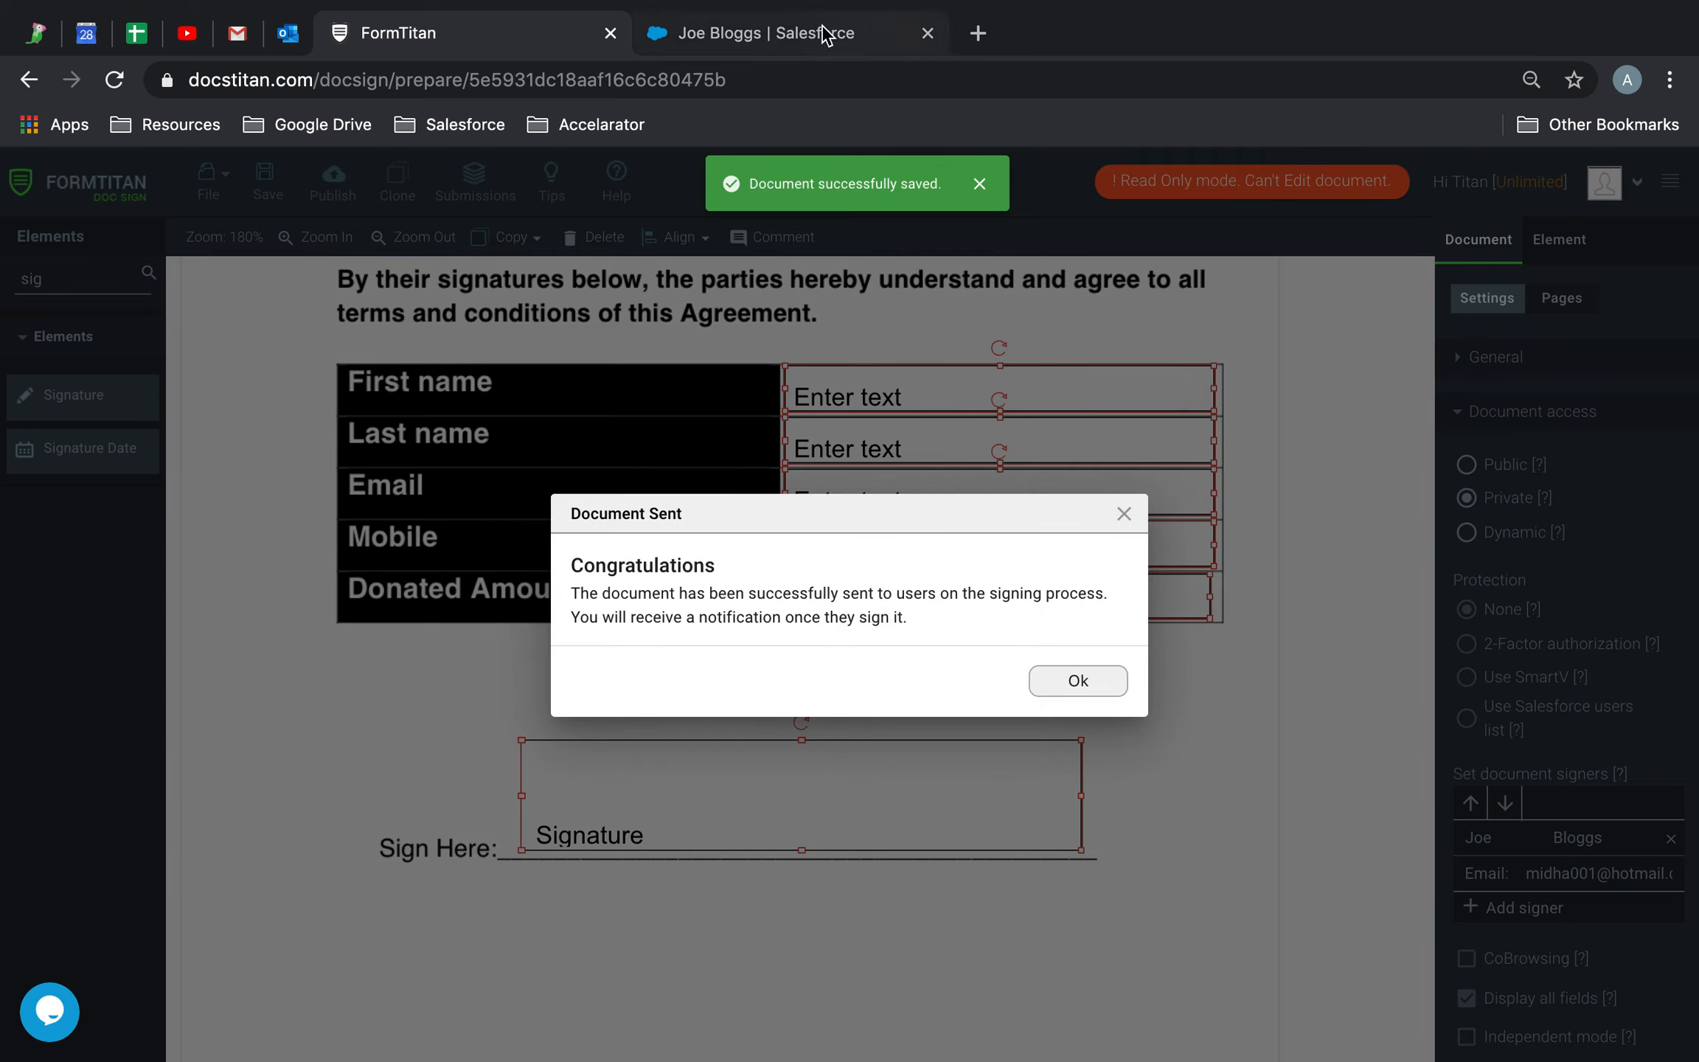
left_click(822, 34)
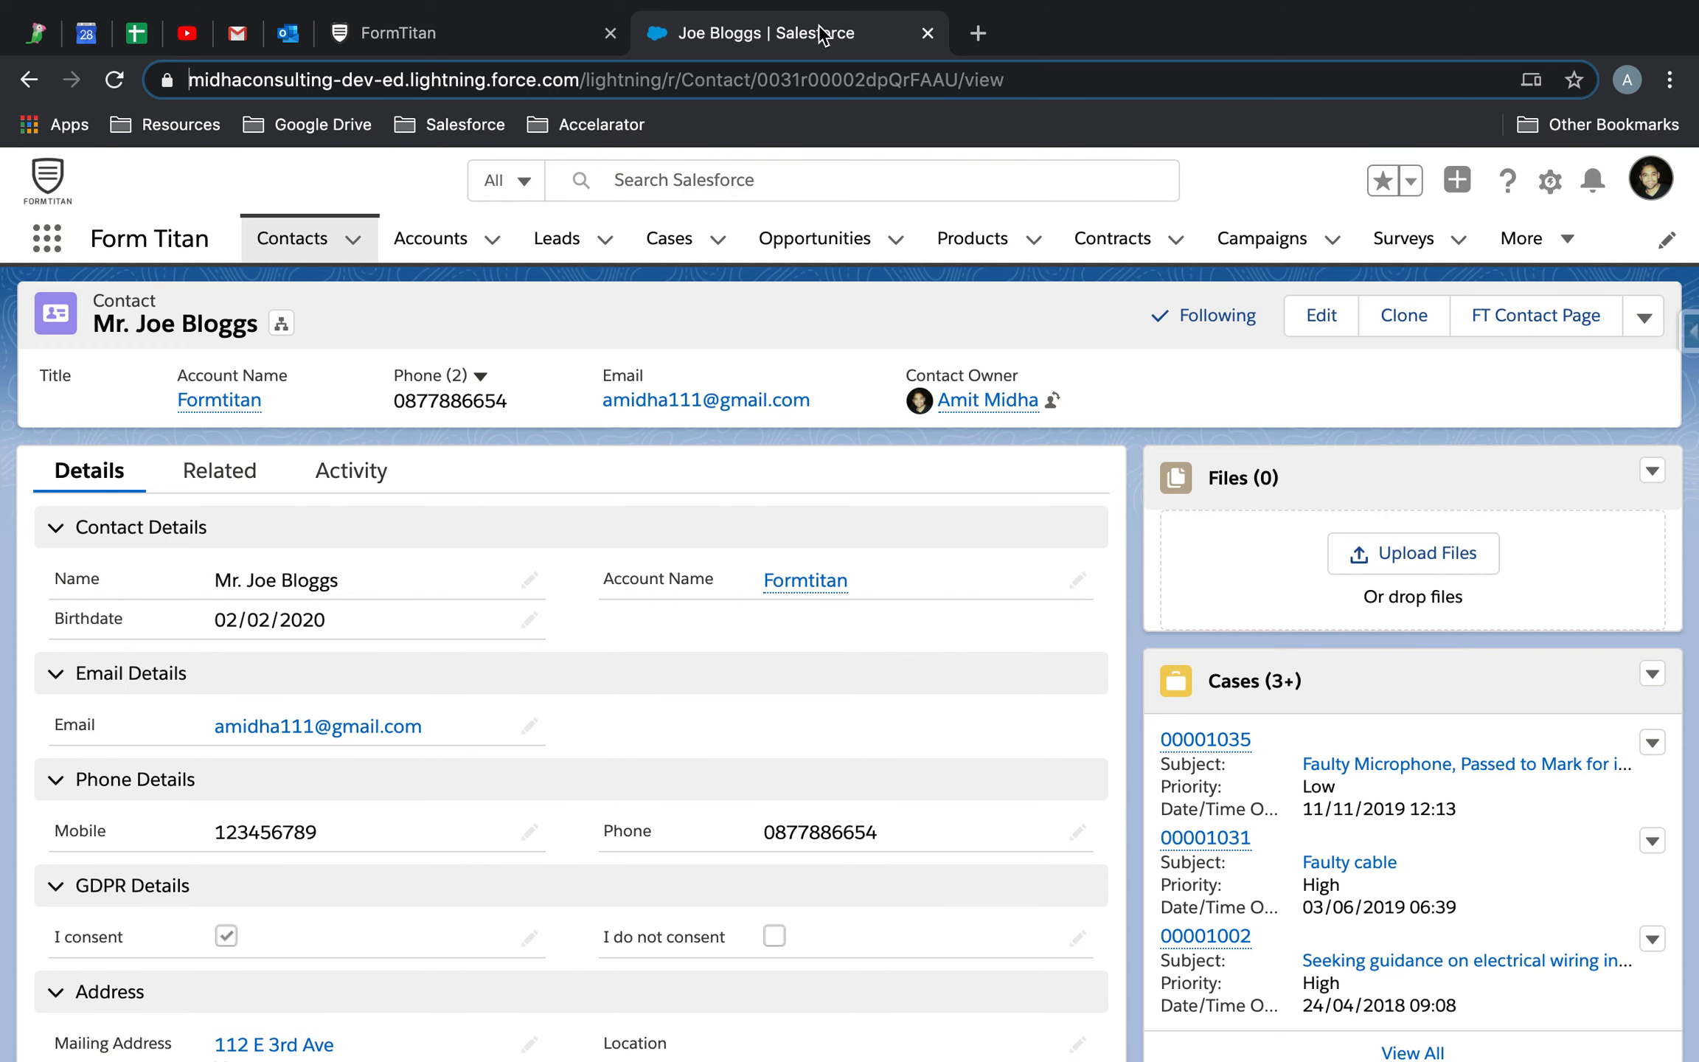
left_click(287, 32)
Open the Formtitan sign-request email and scroll to the Contract Agreement link and full signing URL
left_click(908, 398)
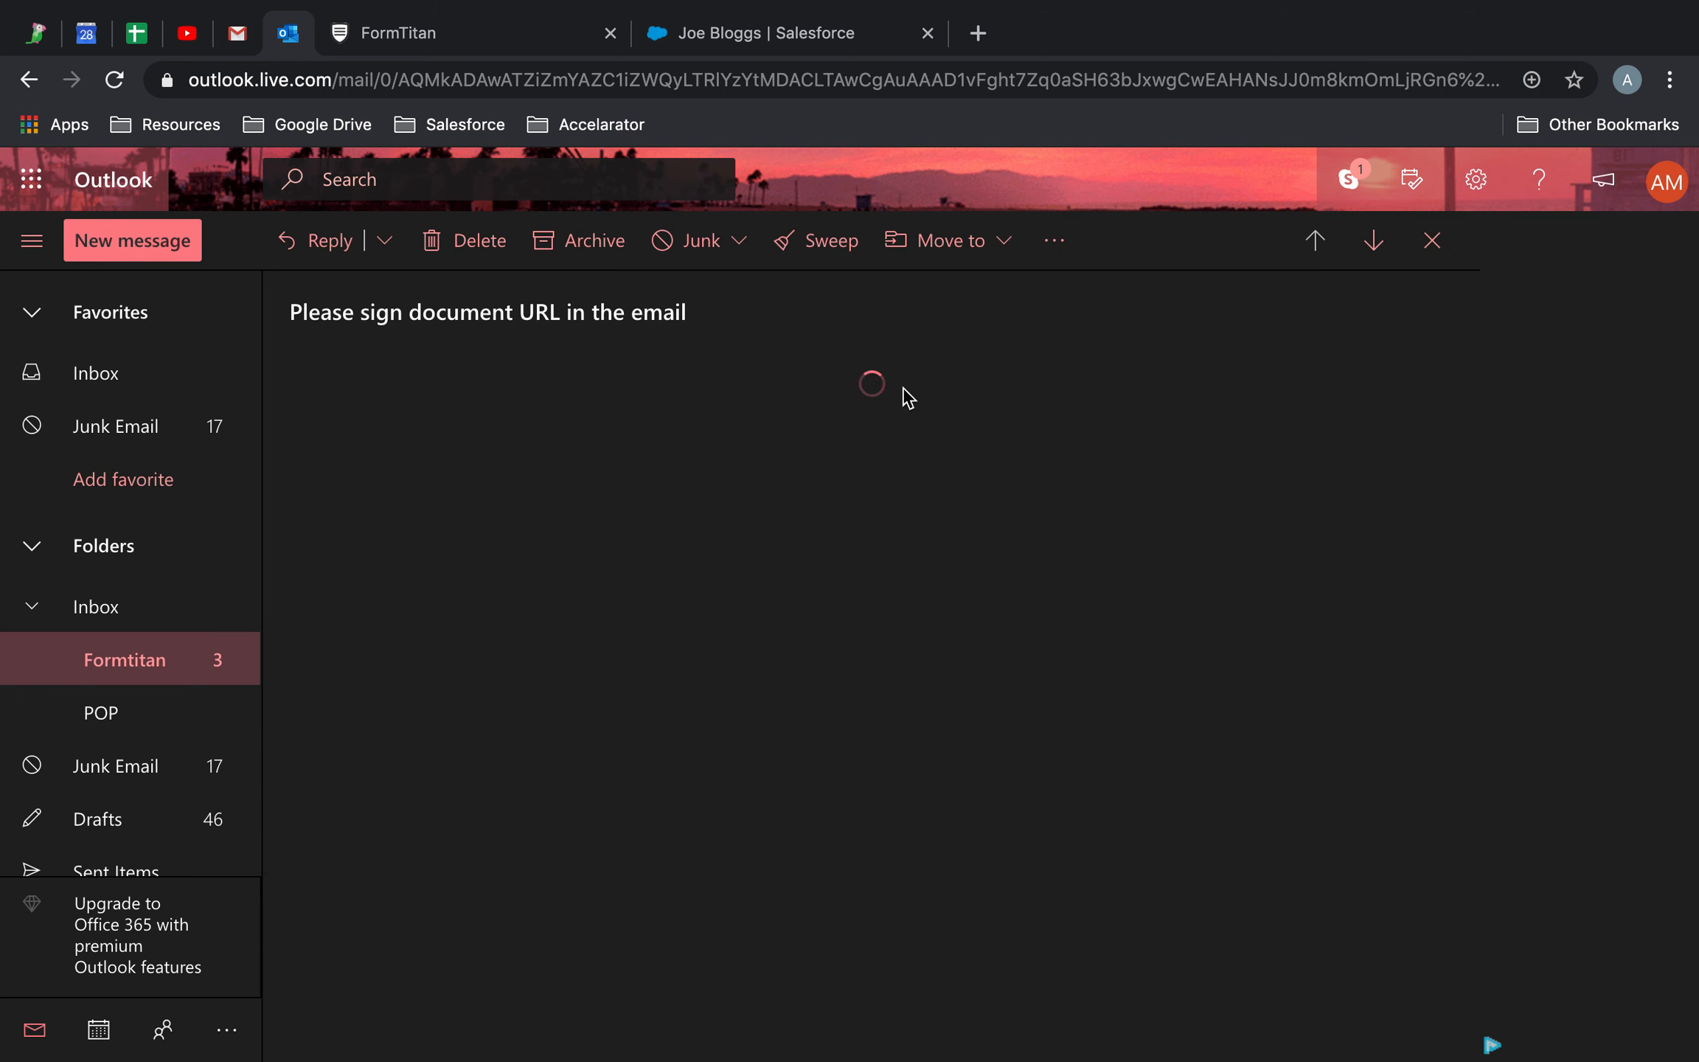
scroll(917, 452, "down", 5)
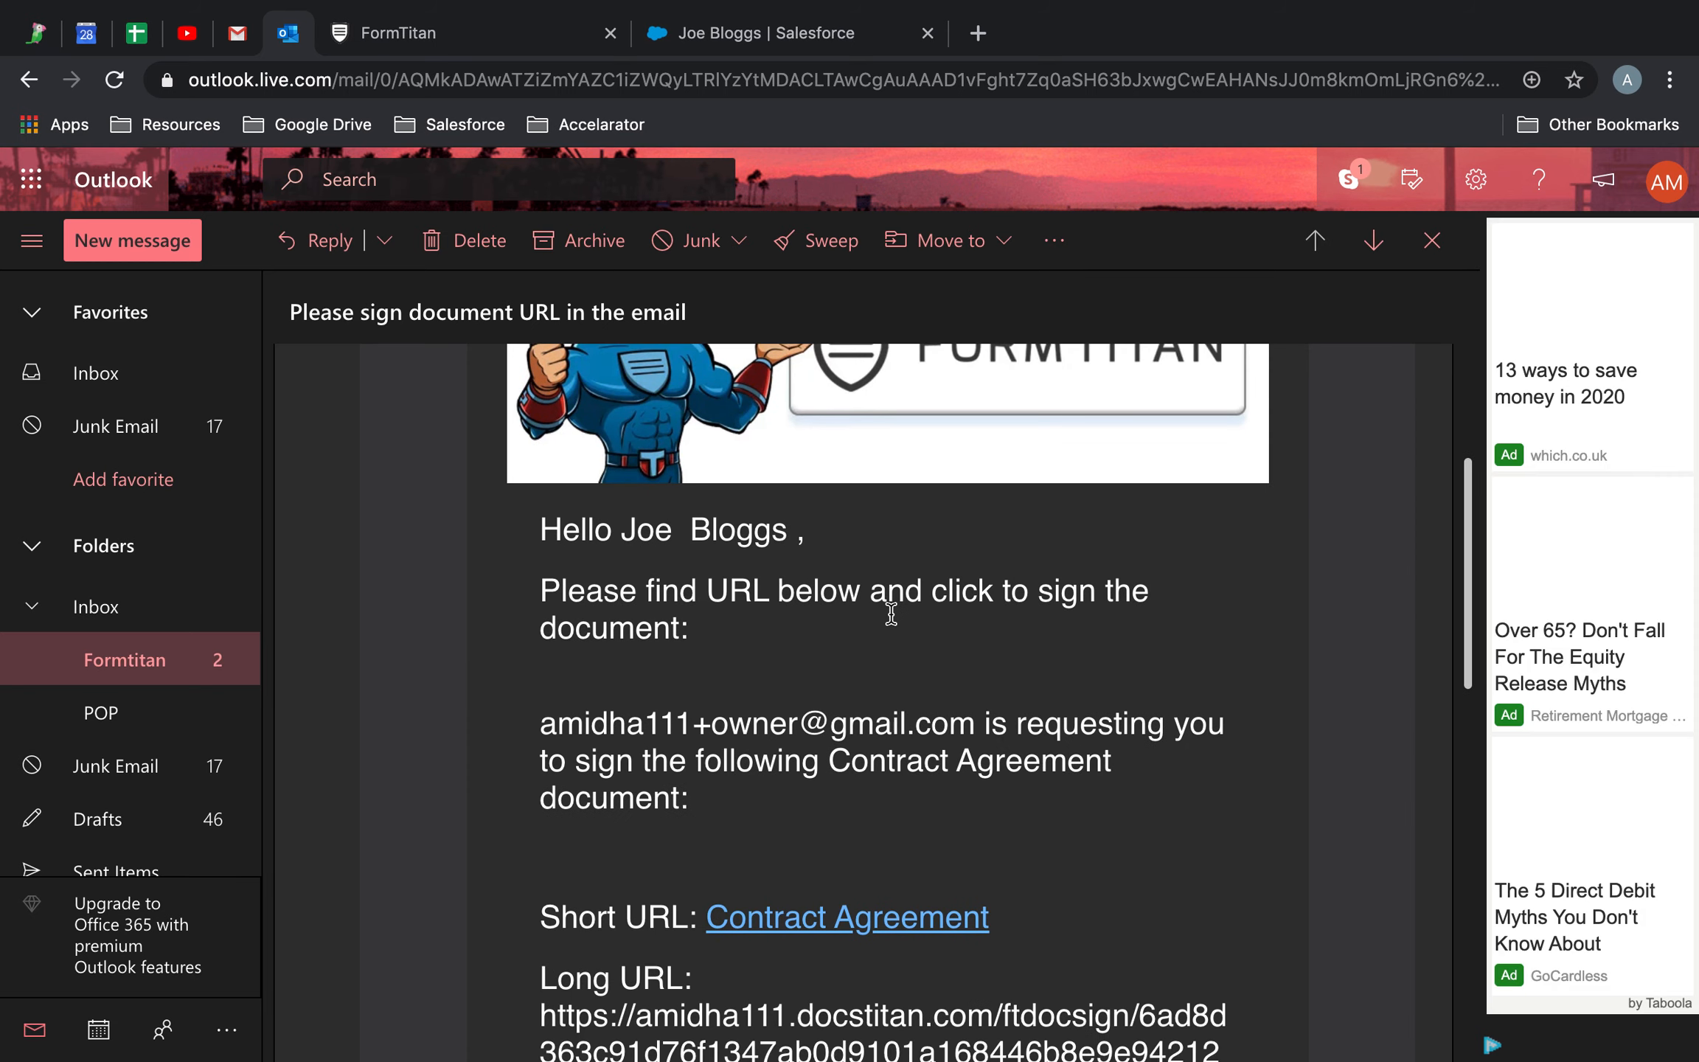
scroll(895, 623, "down", 2)
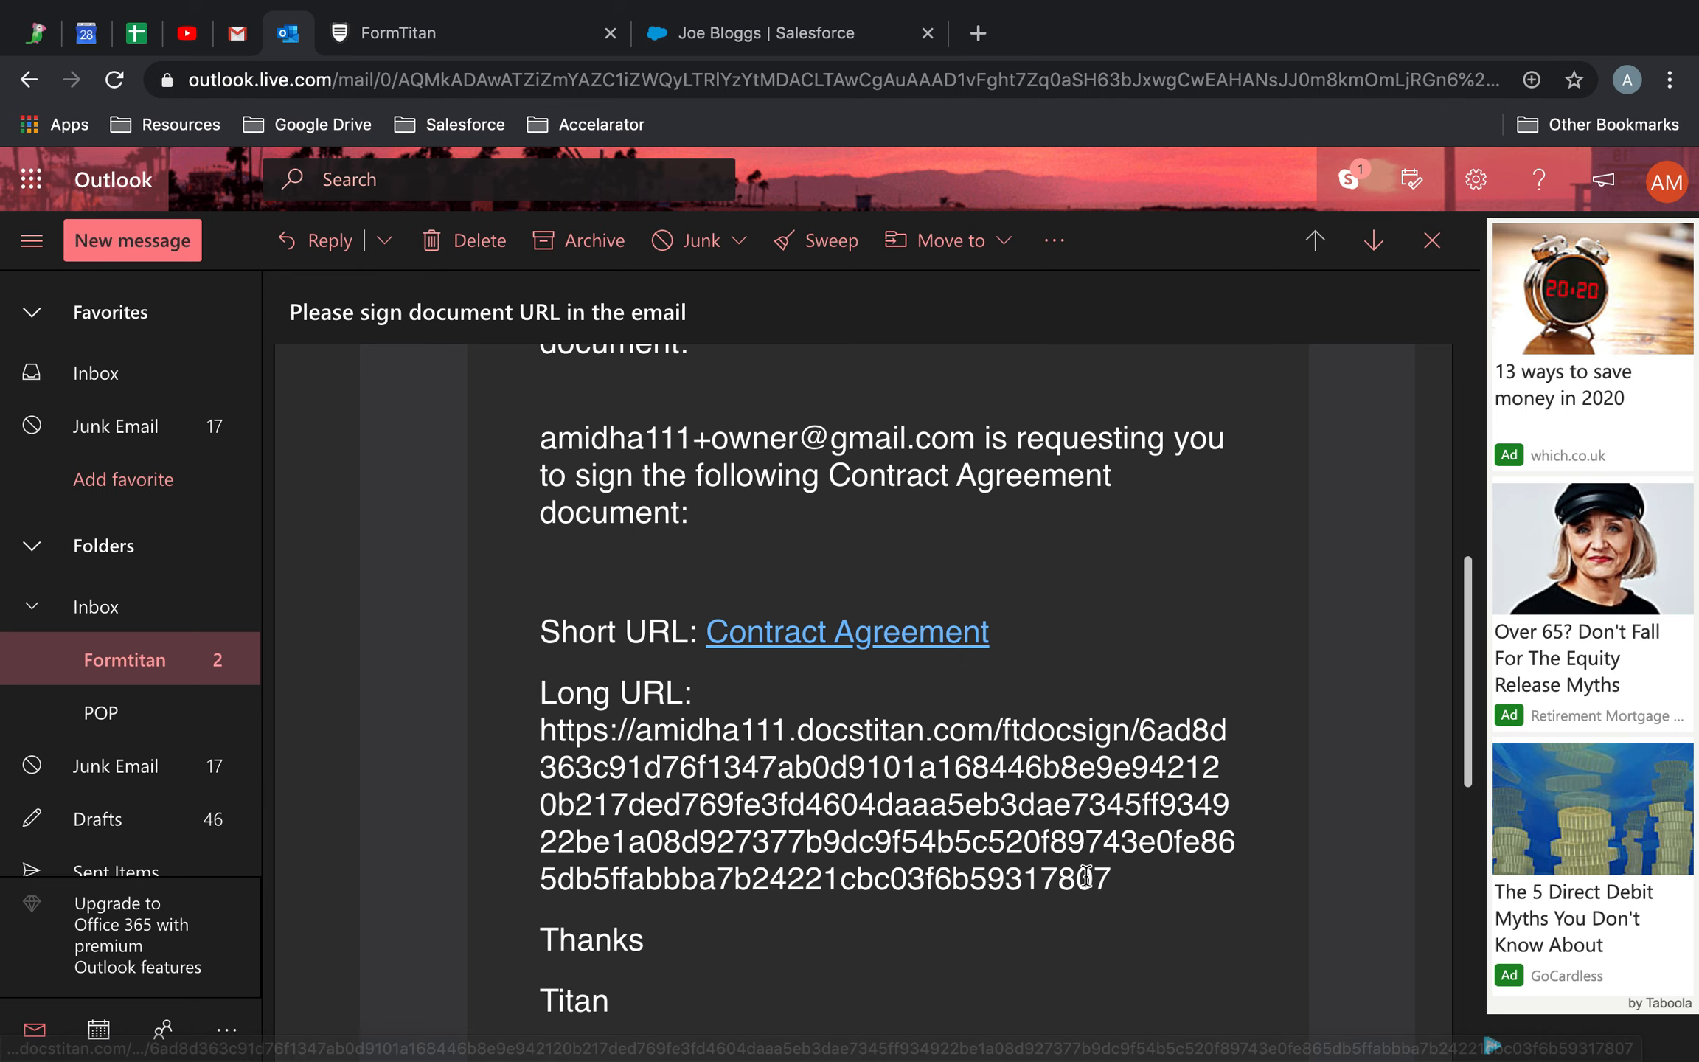
left_click_drag(1110, 878, 540, 730)
left_click(937, 760)
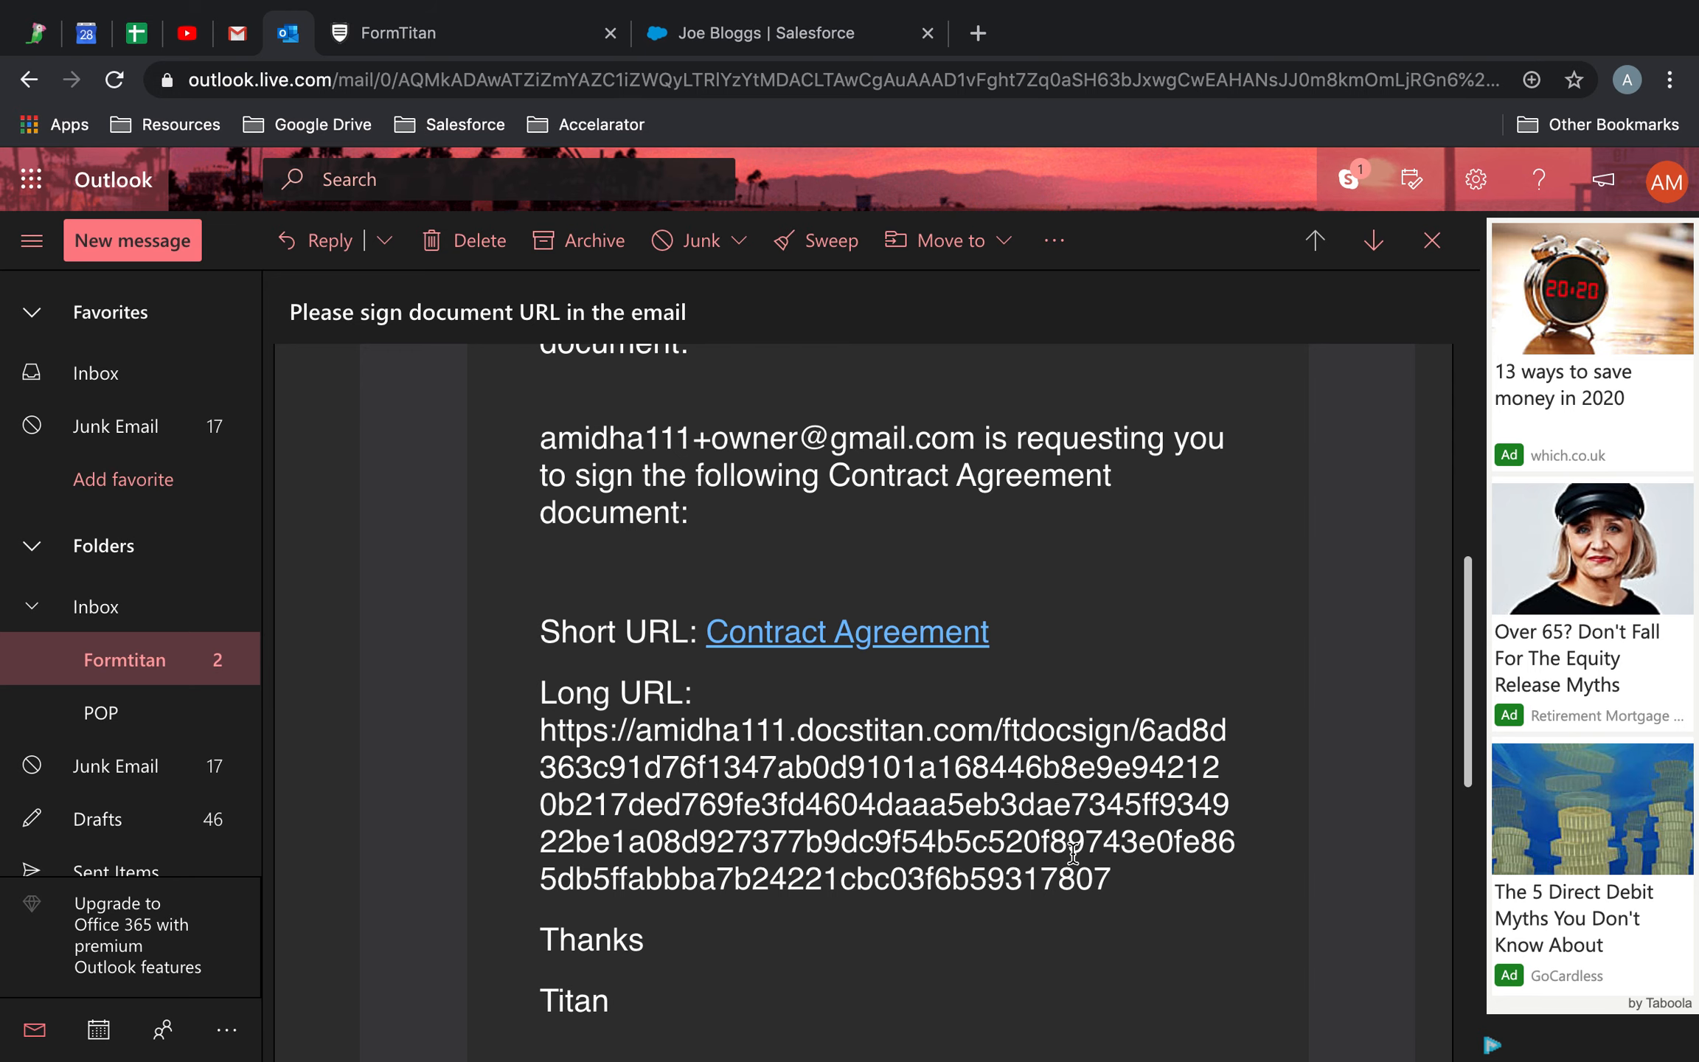
scroll(1073, 856, "up", 3)
scroll(1073, 855, "down", 1)
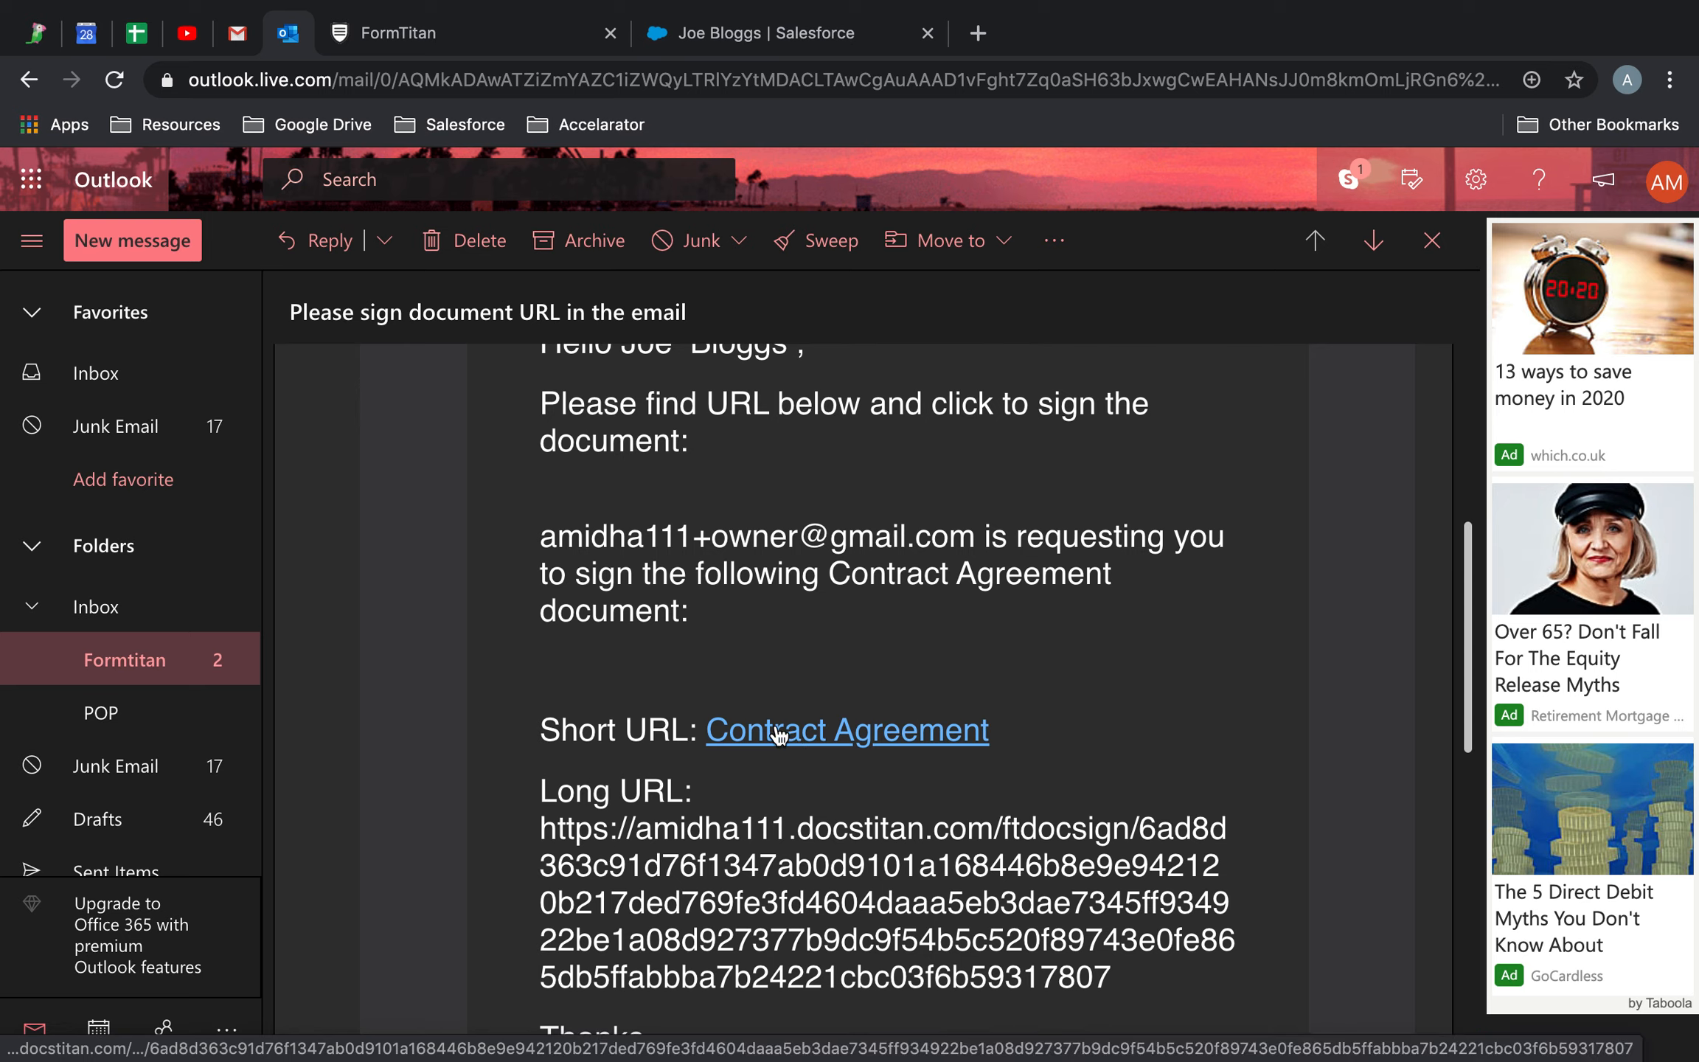
Open the Contract Agreement link and enter the signer's first name, last name and e-mail
left_click(820, 732)
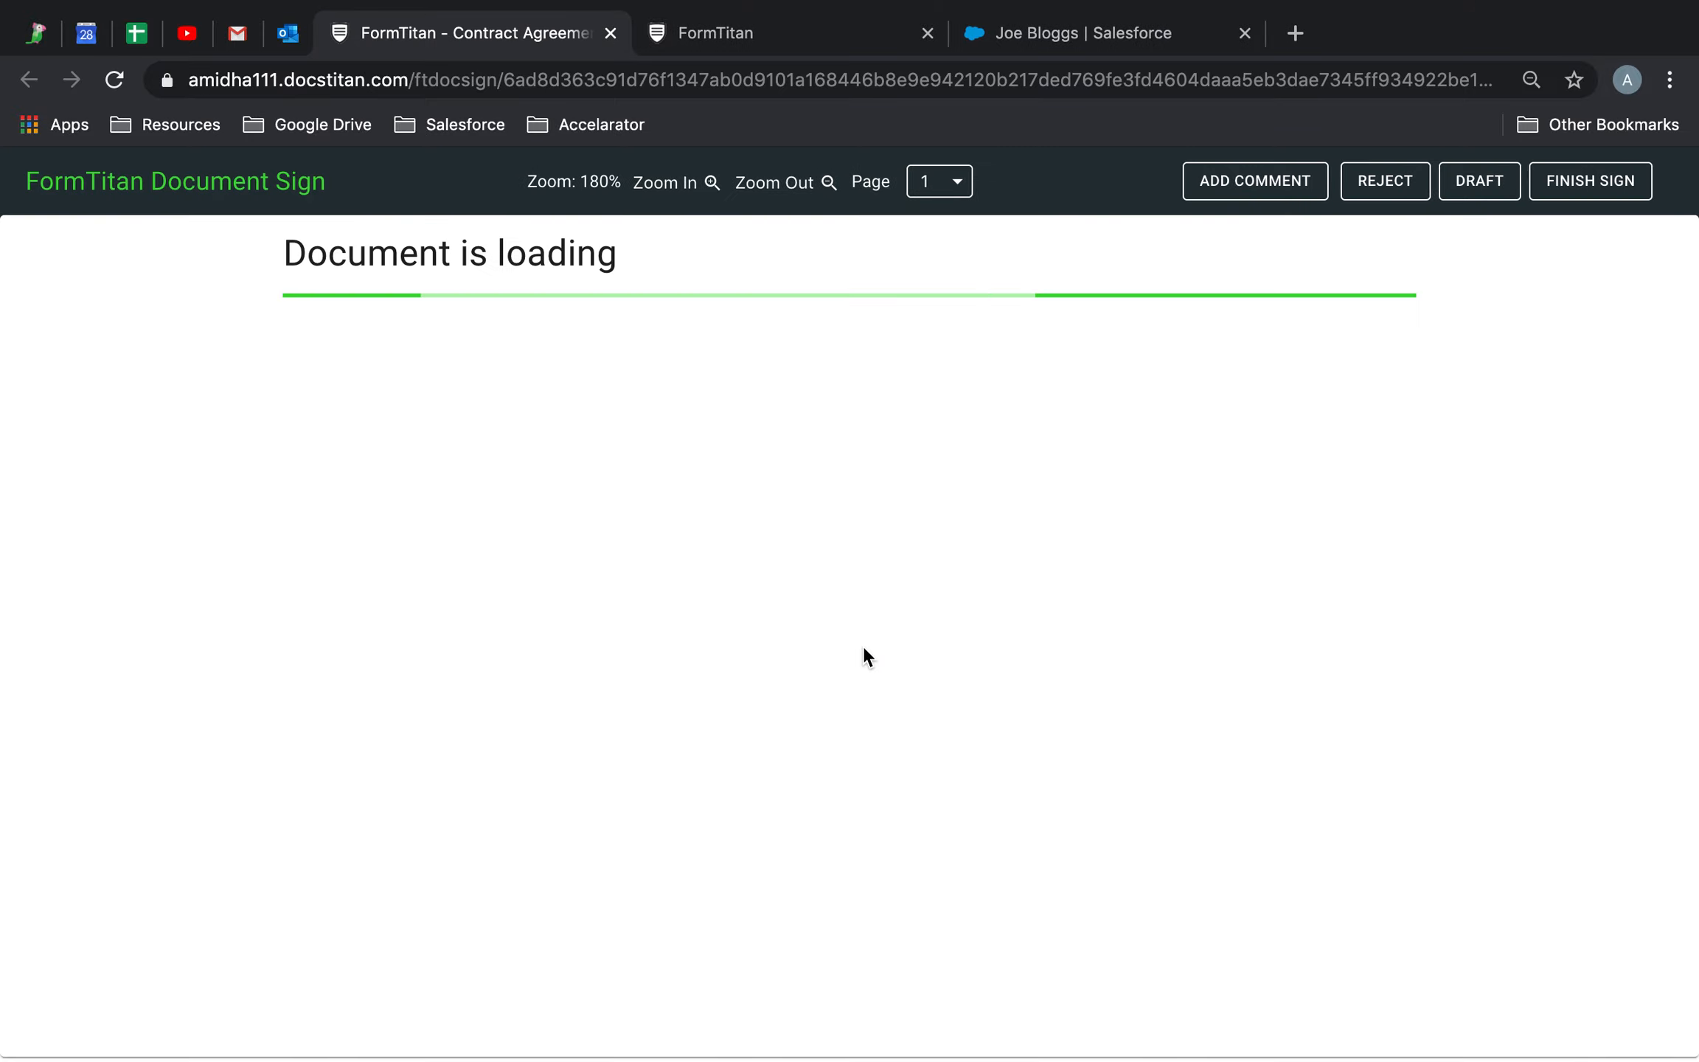
scroll(863, 647, "down", 20)
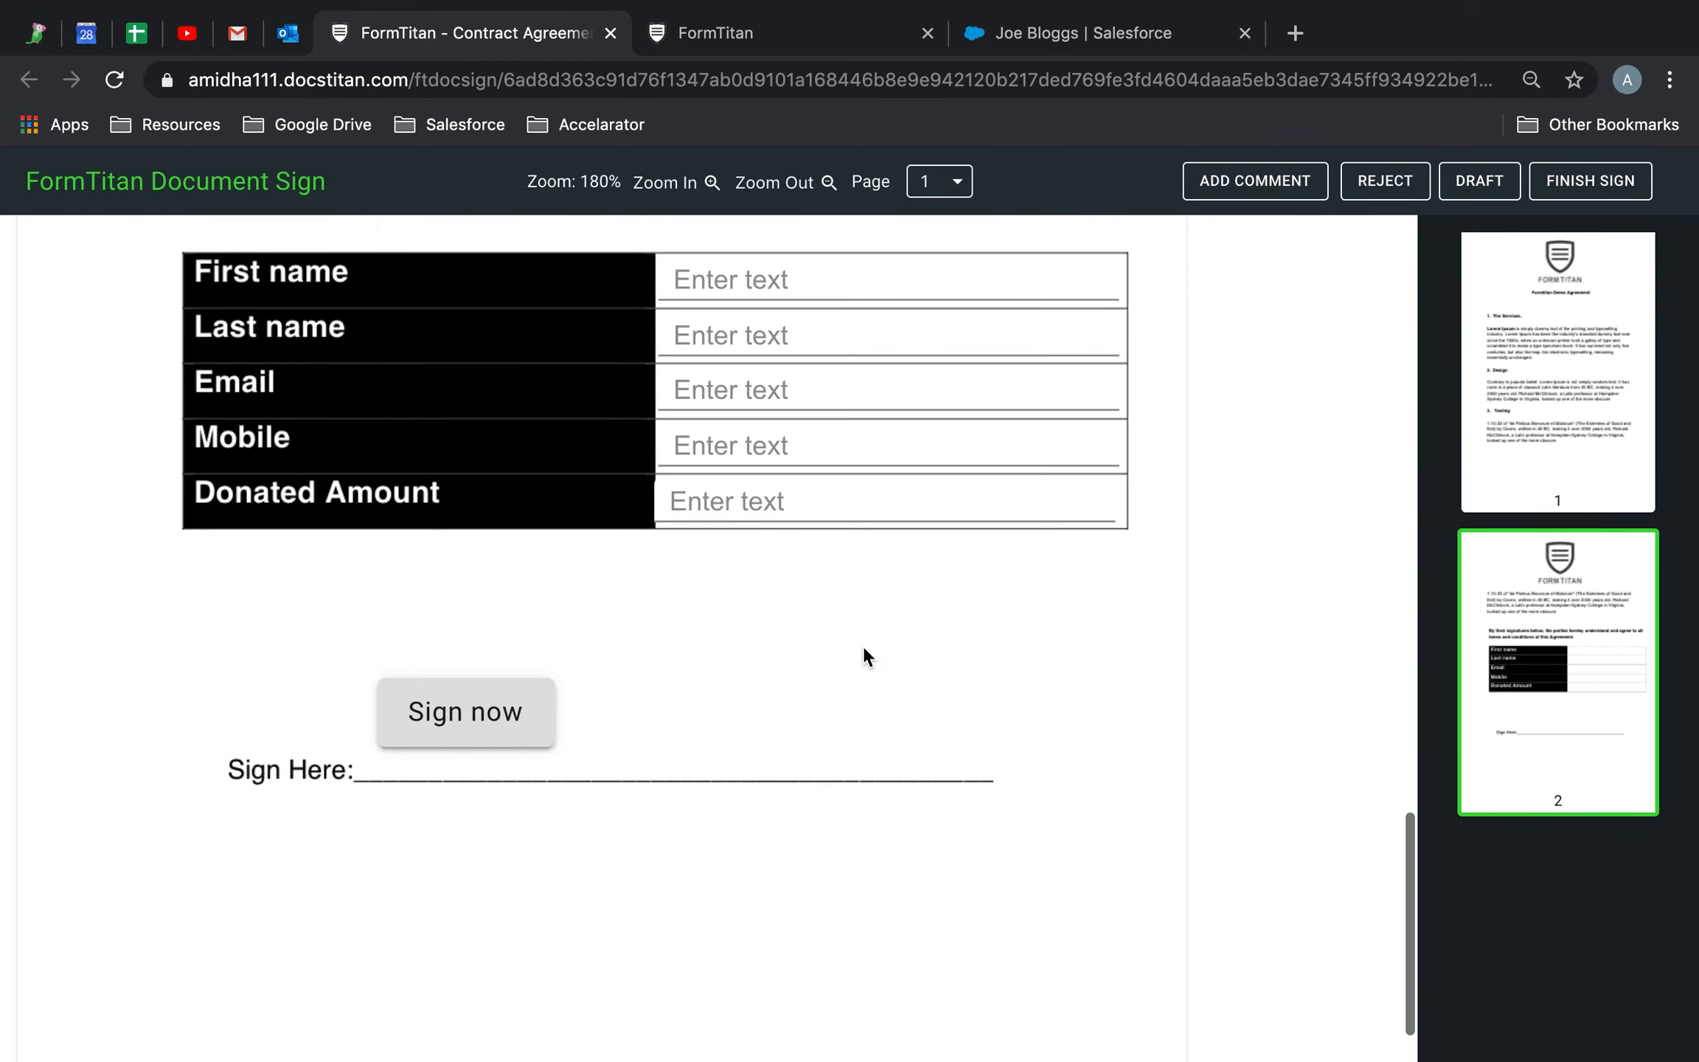
scroll(863, 647, "up", 1)
left_click(840, 367)
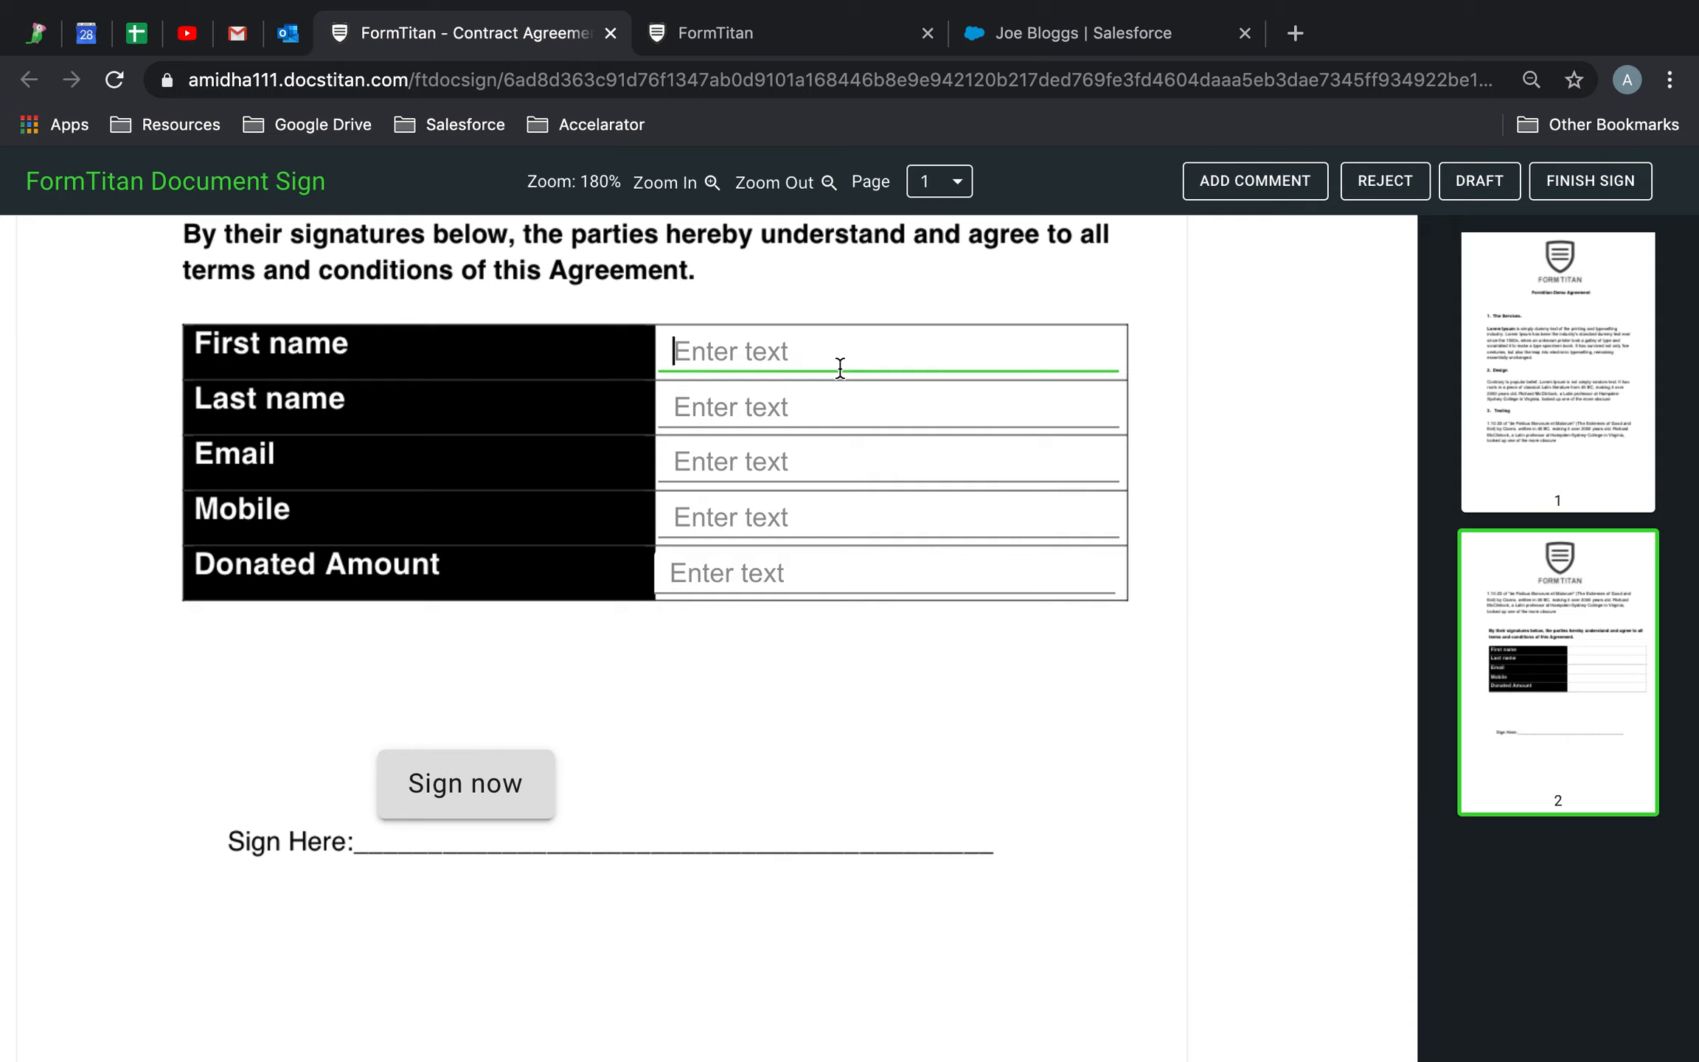
type("Joe B")
type("loggs")
key("BackSpace")
key("BackSpace")
key("BackSpace")
key("BackSpace")
key("Tab")
type("Bloggs")
key("Tab")
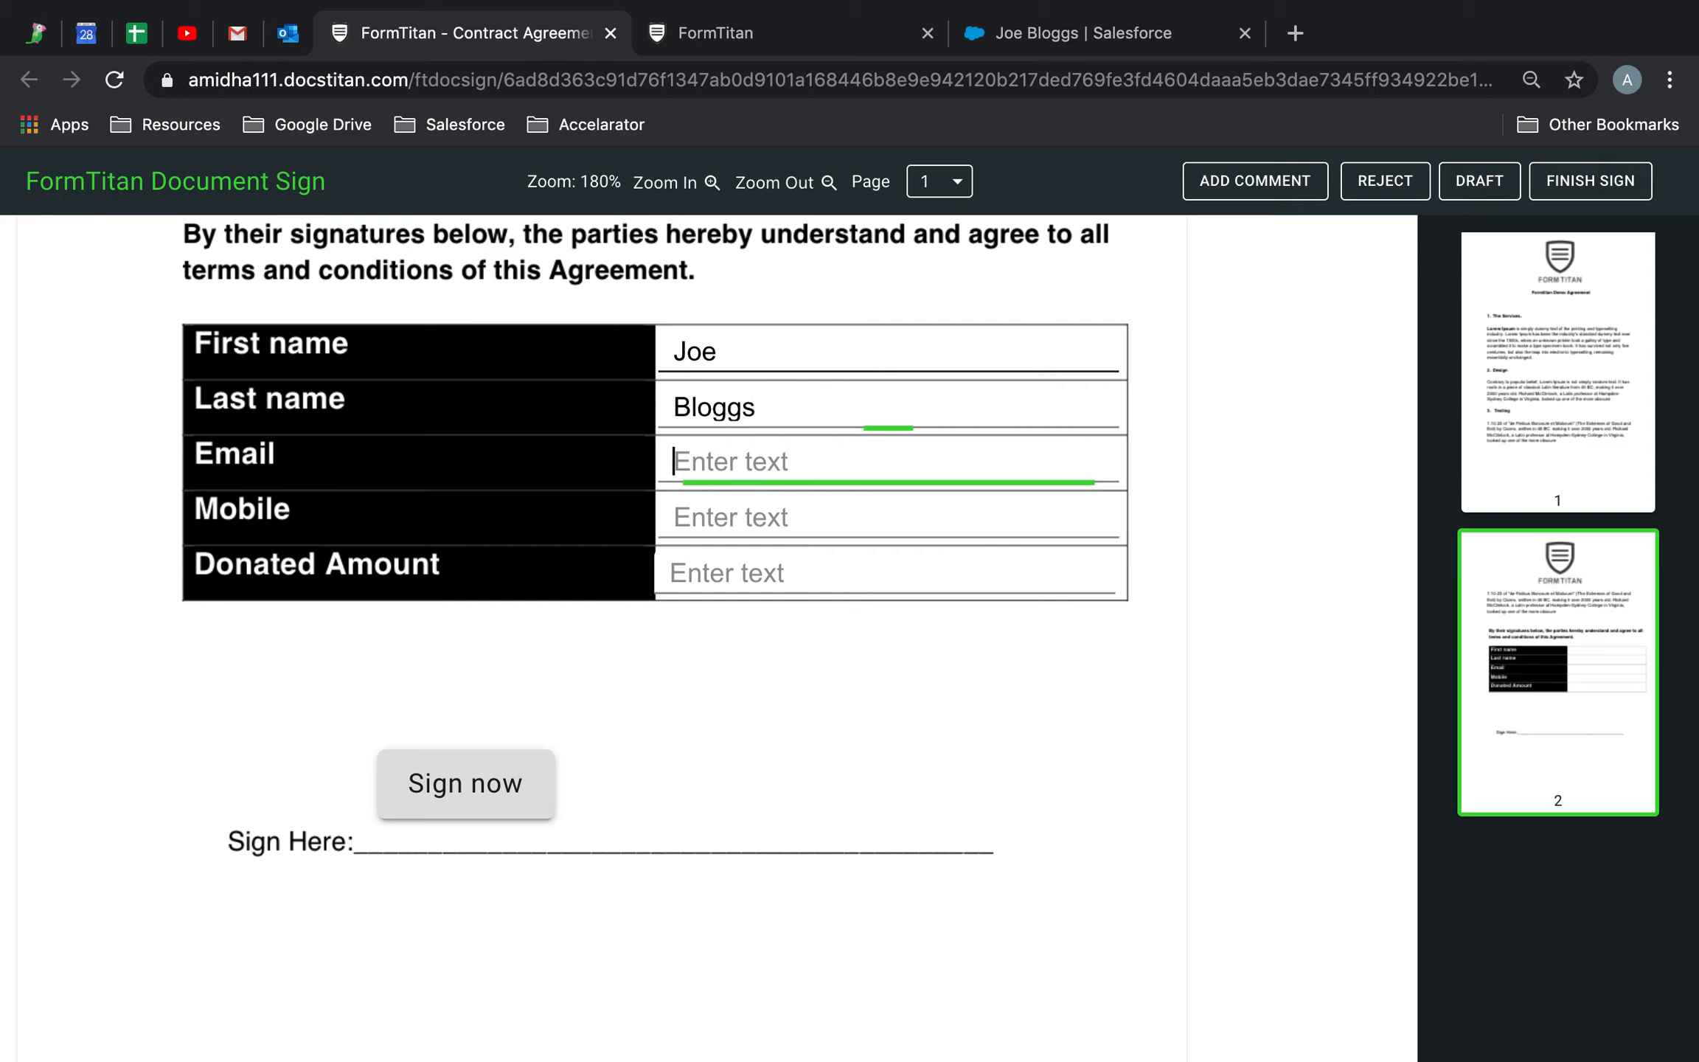
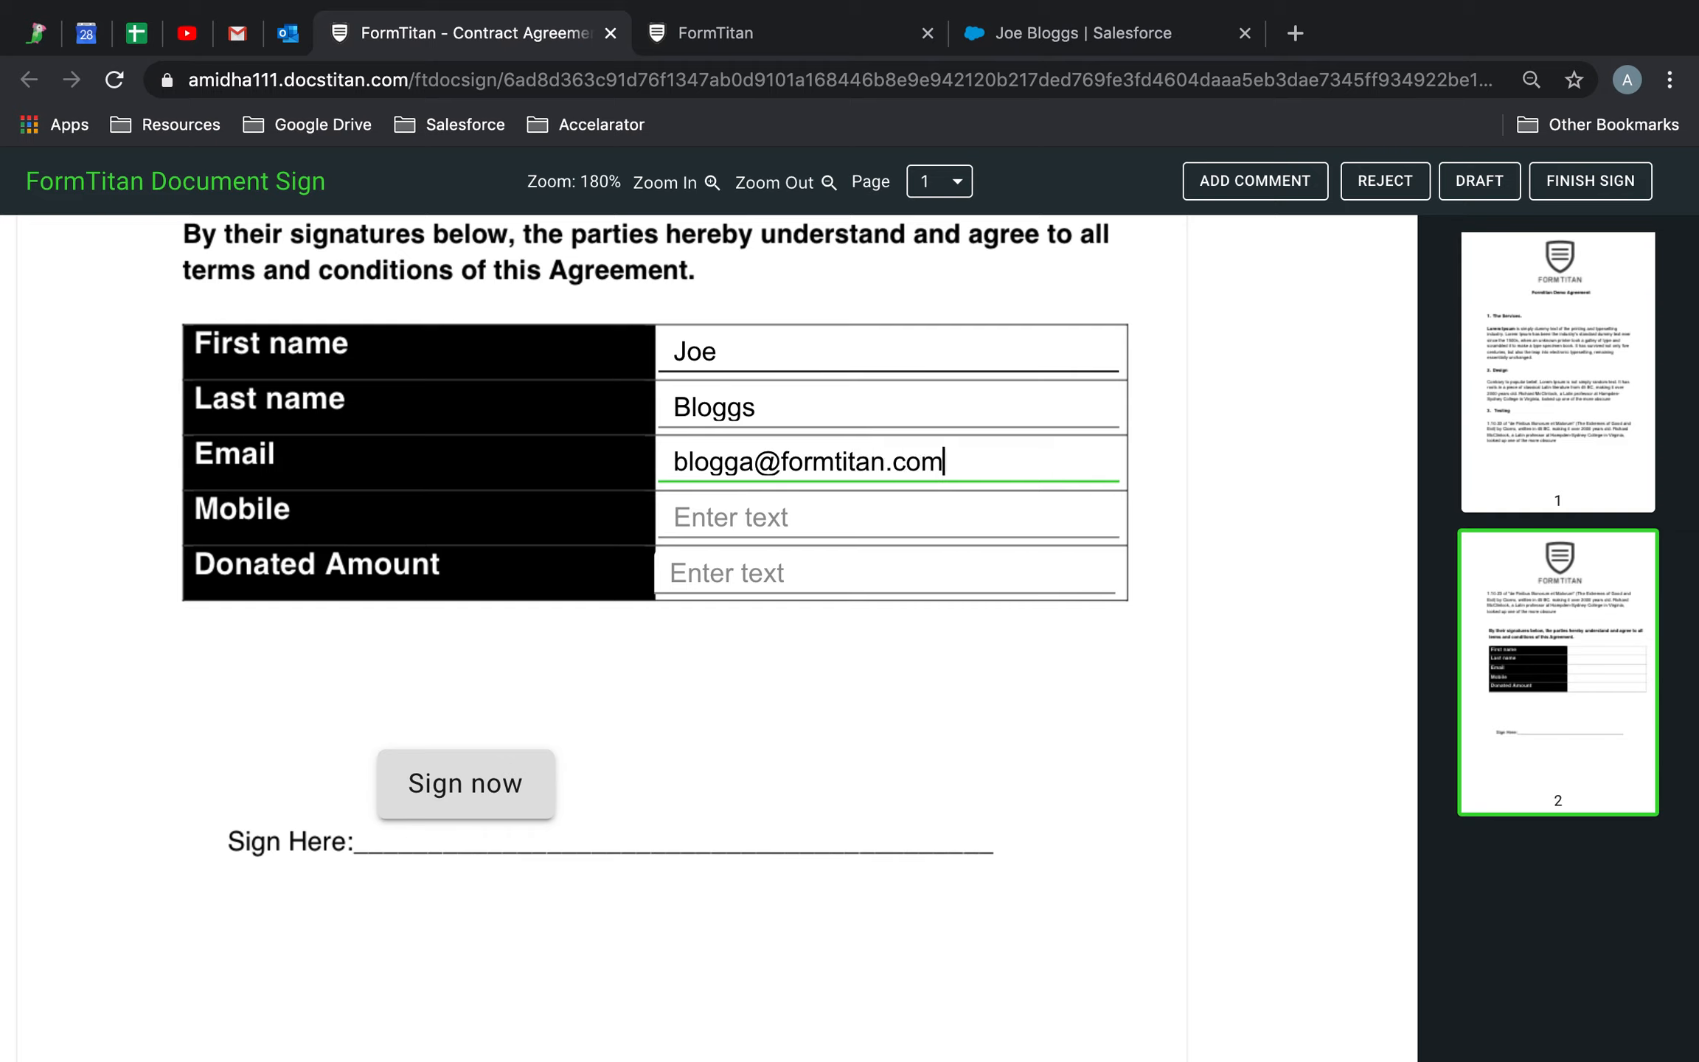
Enter the signer's mobile number and donated amount 10000, then place a saved signature on Sign Here
left_click(758, 512)
type("20-19312")
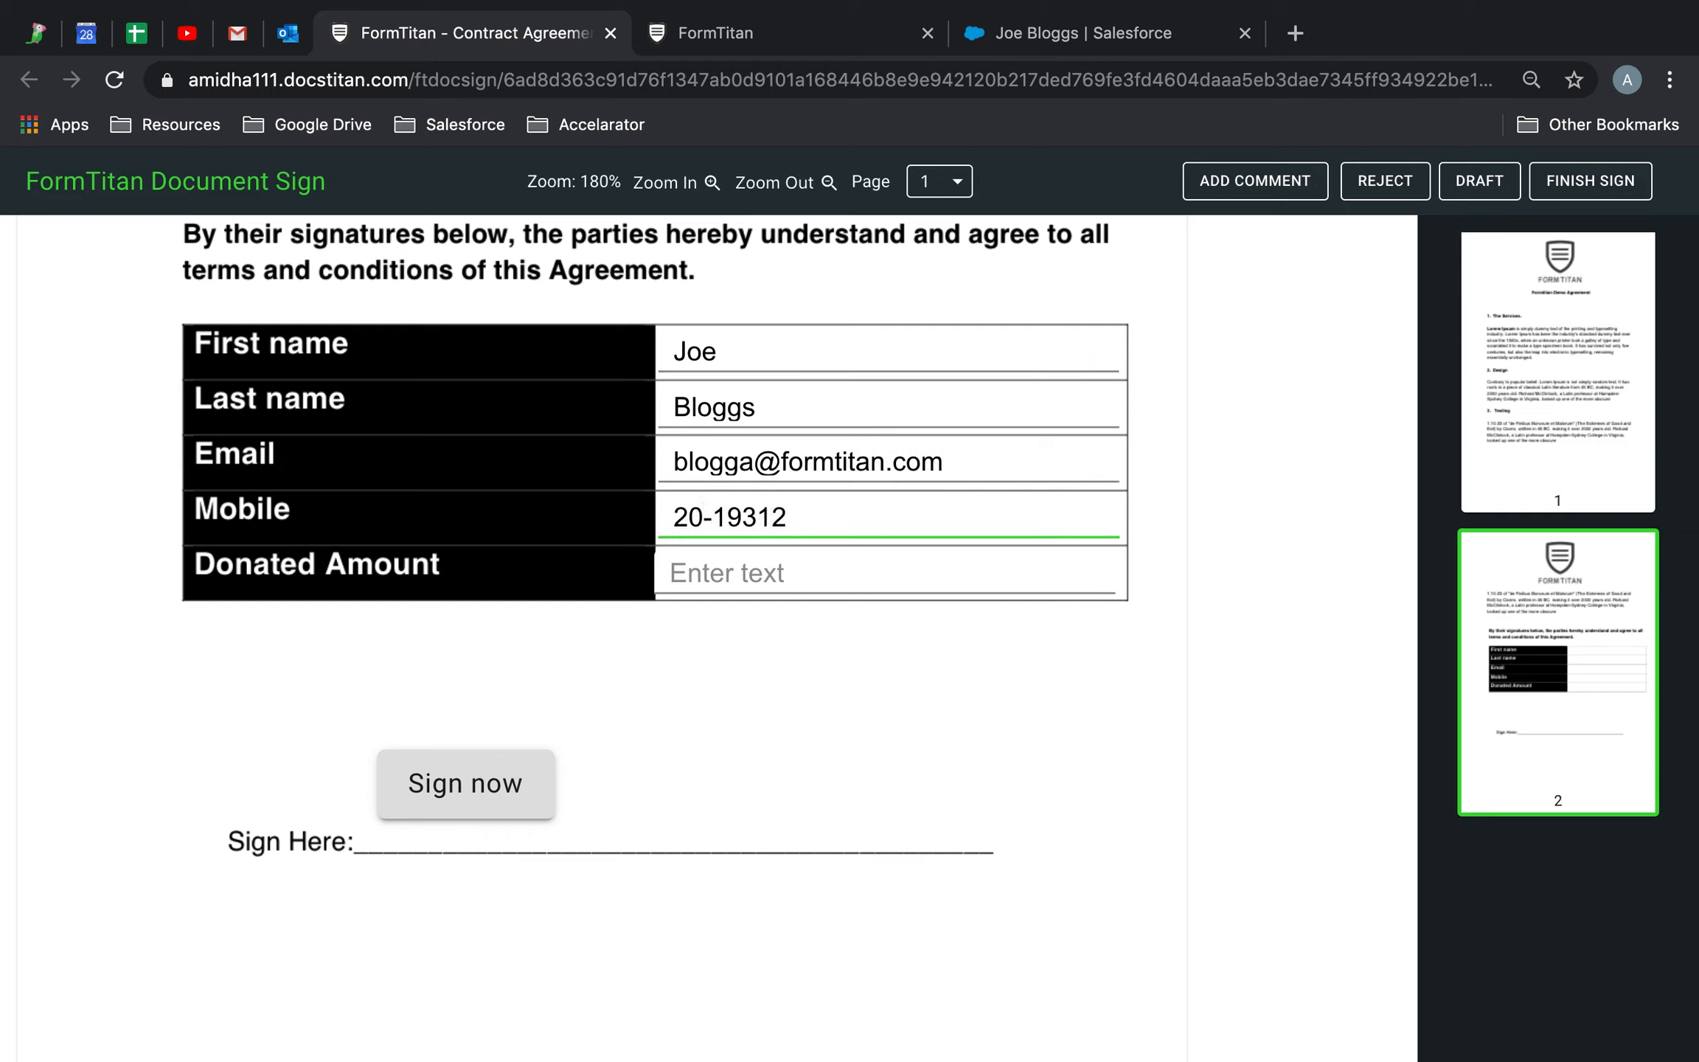
left_click(751, 578)
type("1000")
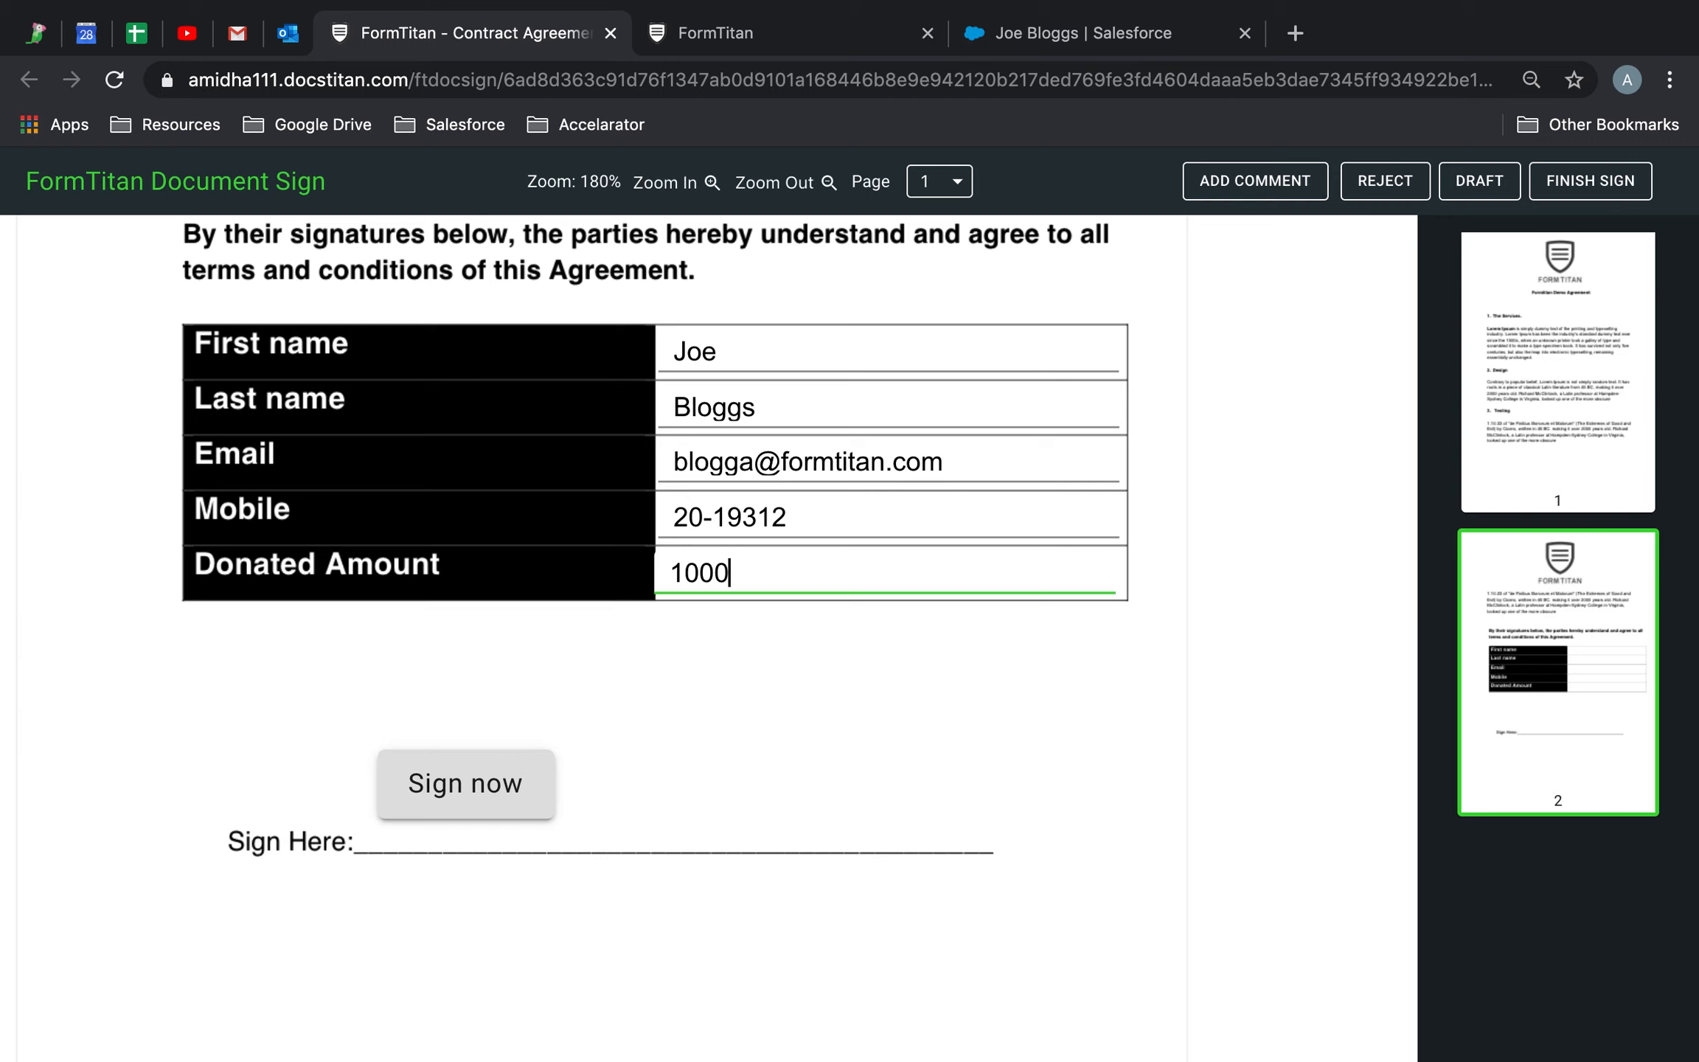
type("0")
left_click(505, 787)
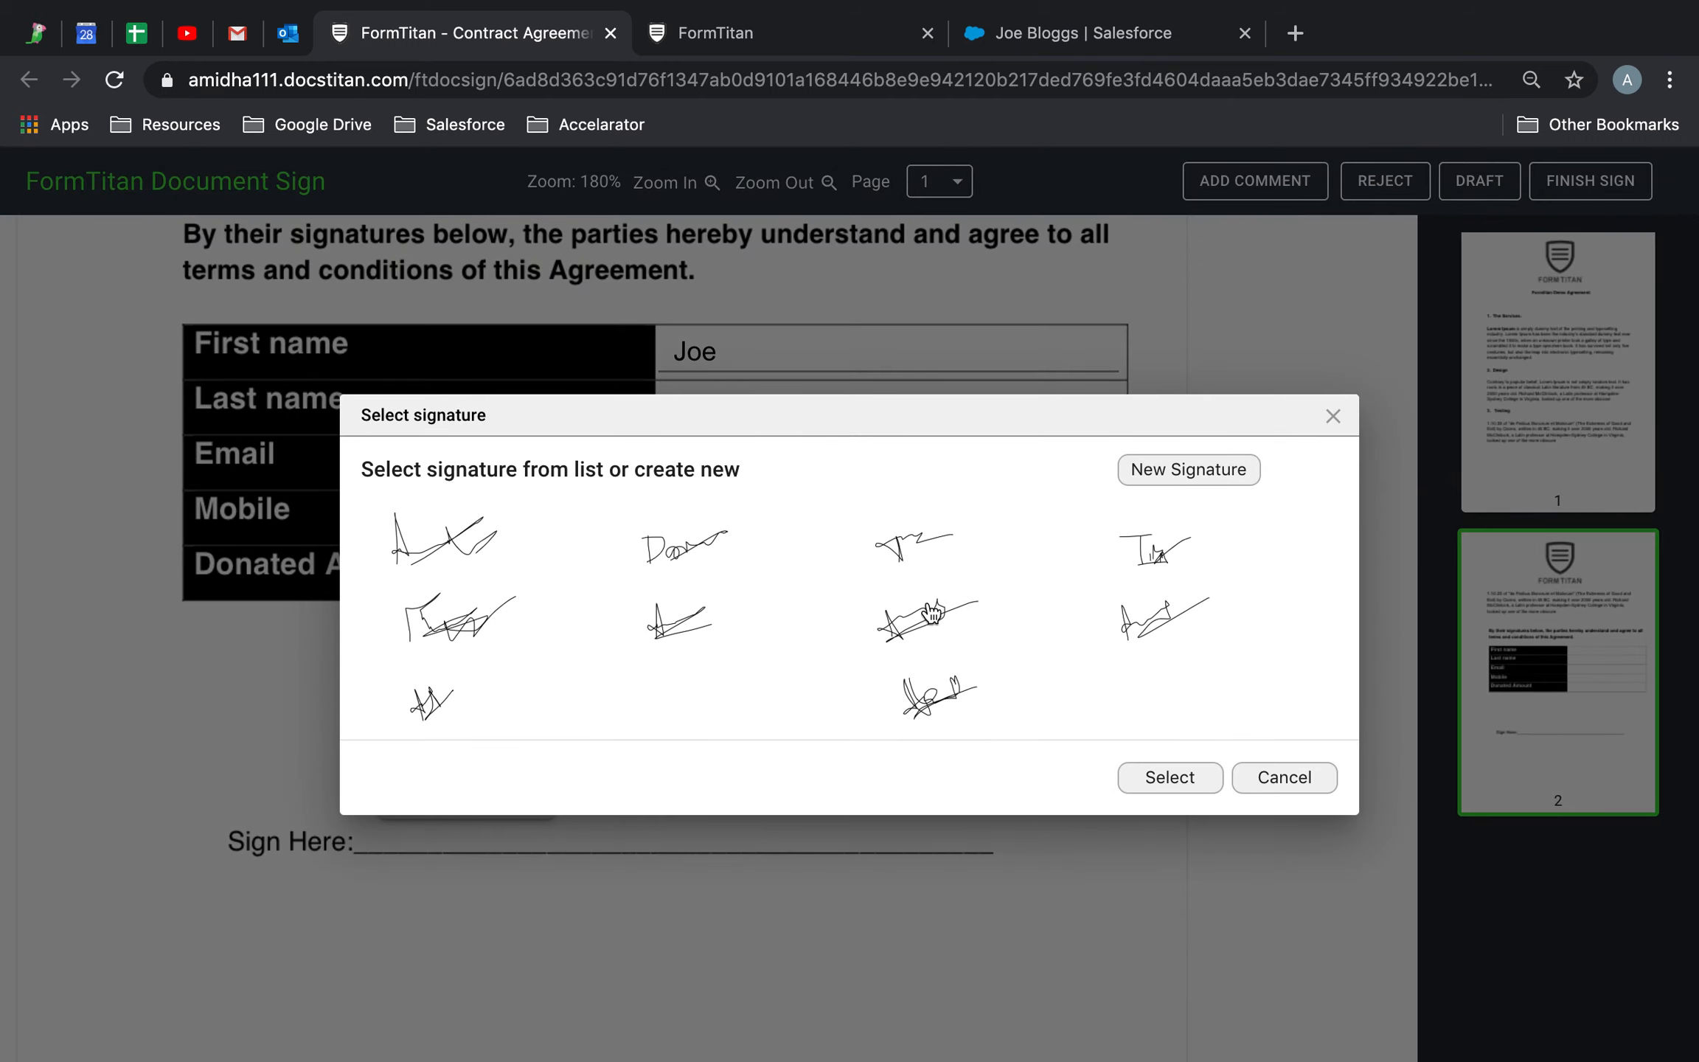
left_click(1161, 627)
left_click(1173, 779)
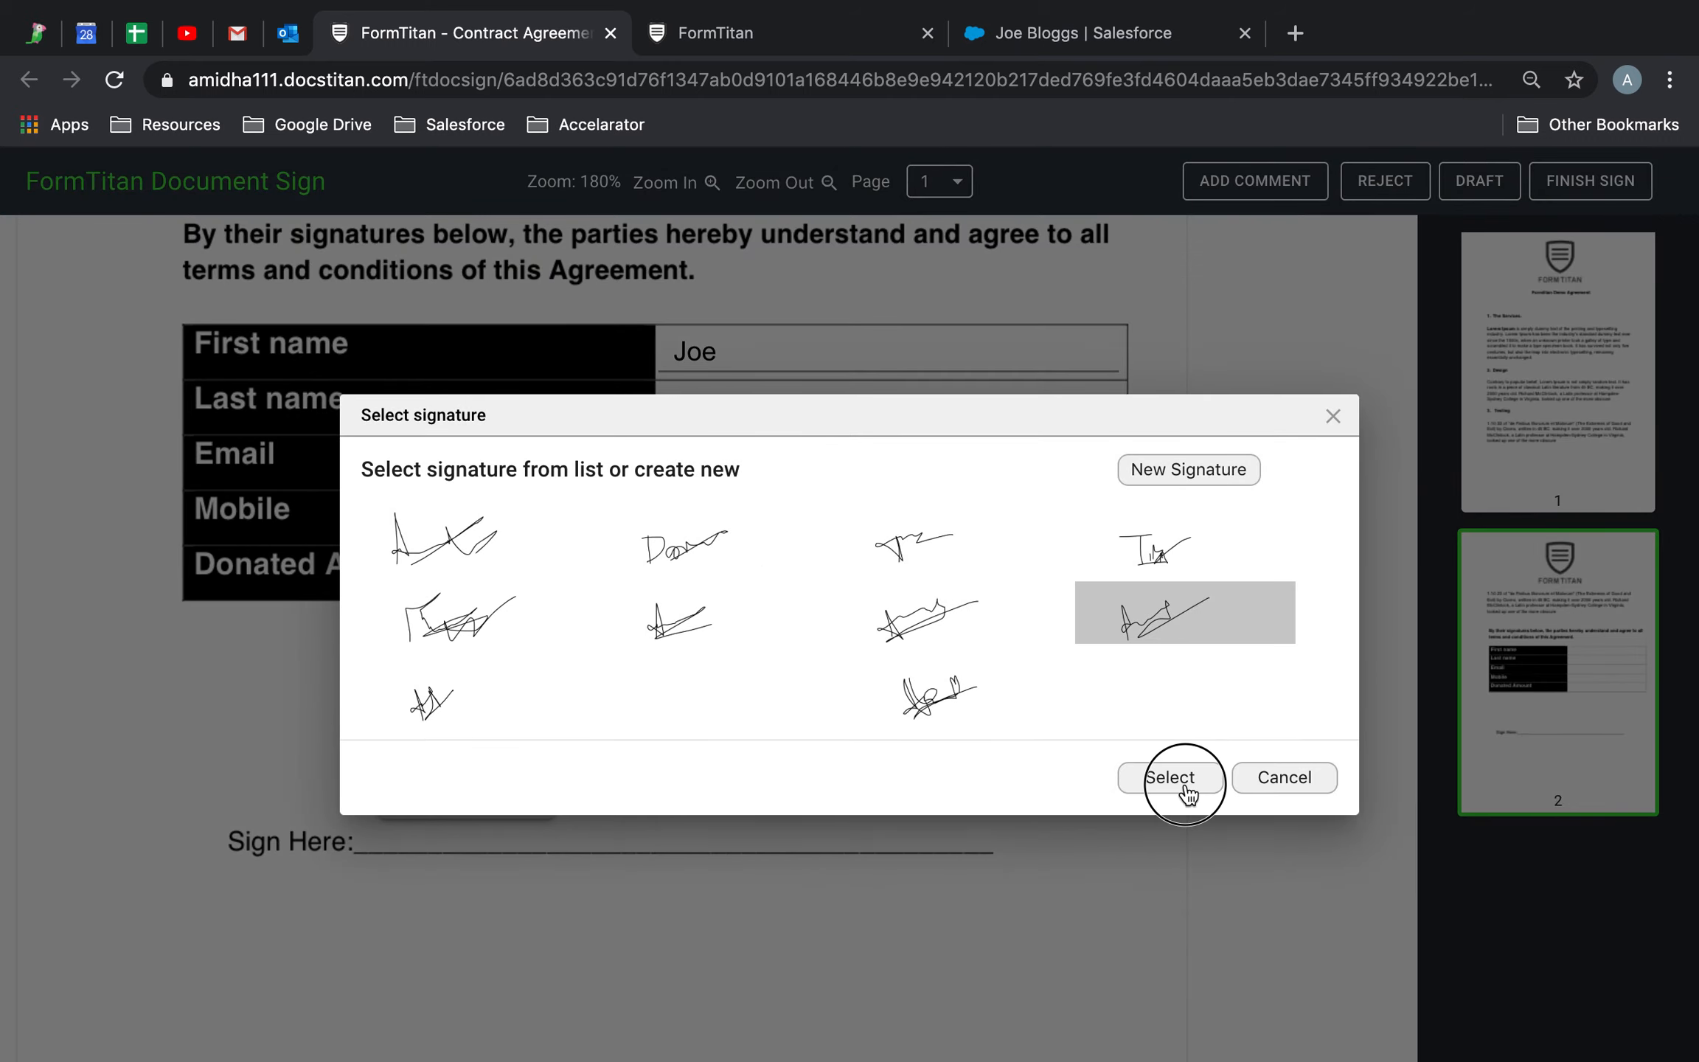
left_click(864, 36)
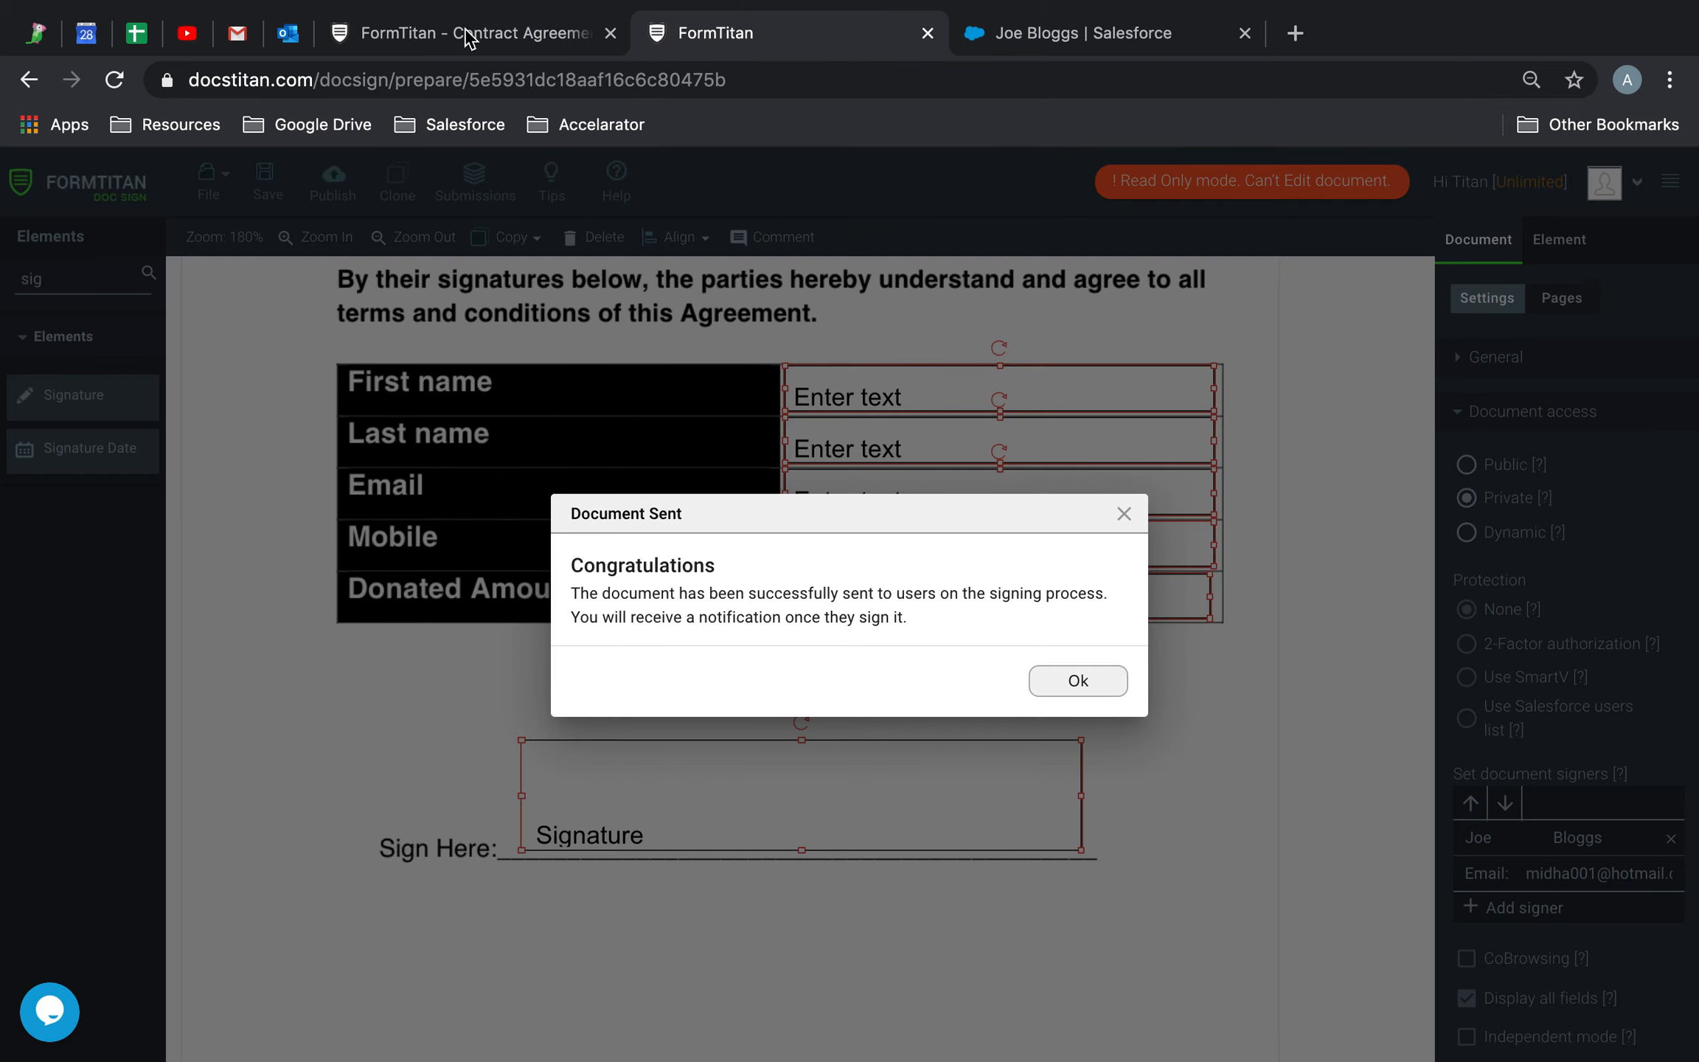
In the Outlook signing e-mail, mark and inspect the Short URL line
left_click(292, 37)
scroll(932, 634, "down", 3)
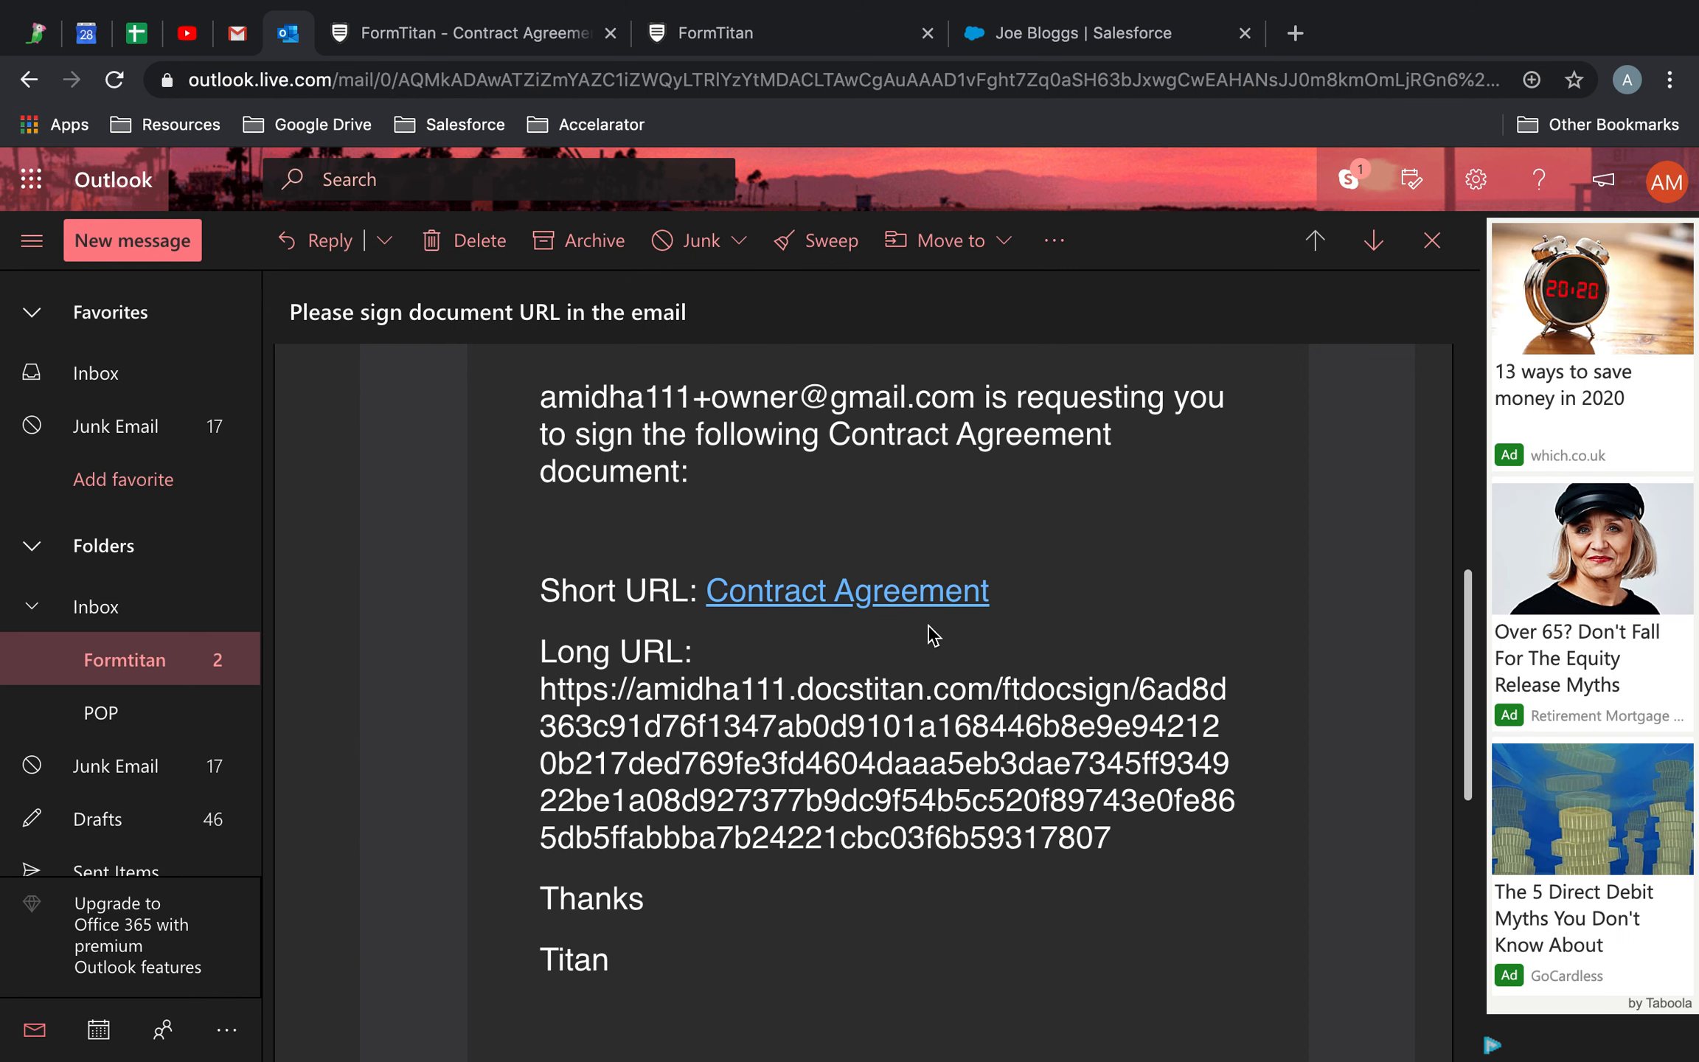
left_click_drag(1023, 599, 540, 590)
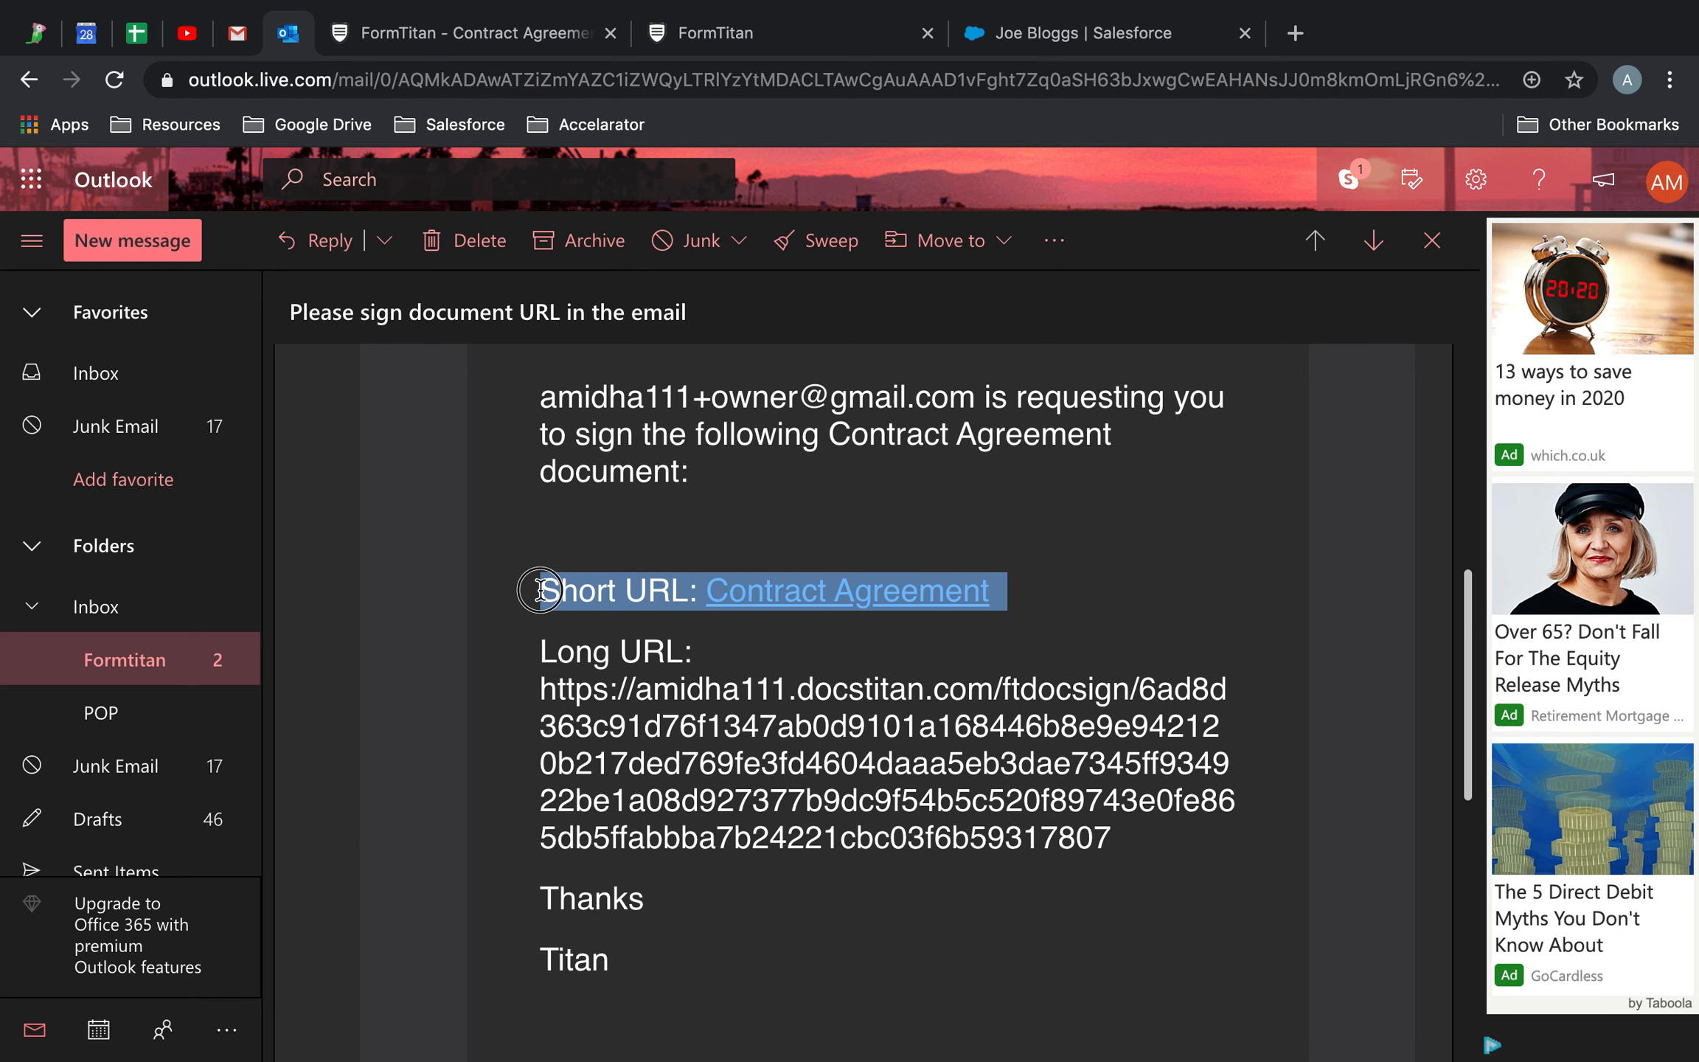
left_click(1105, 695)
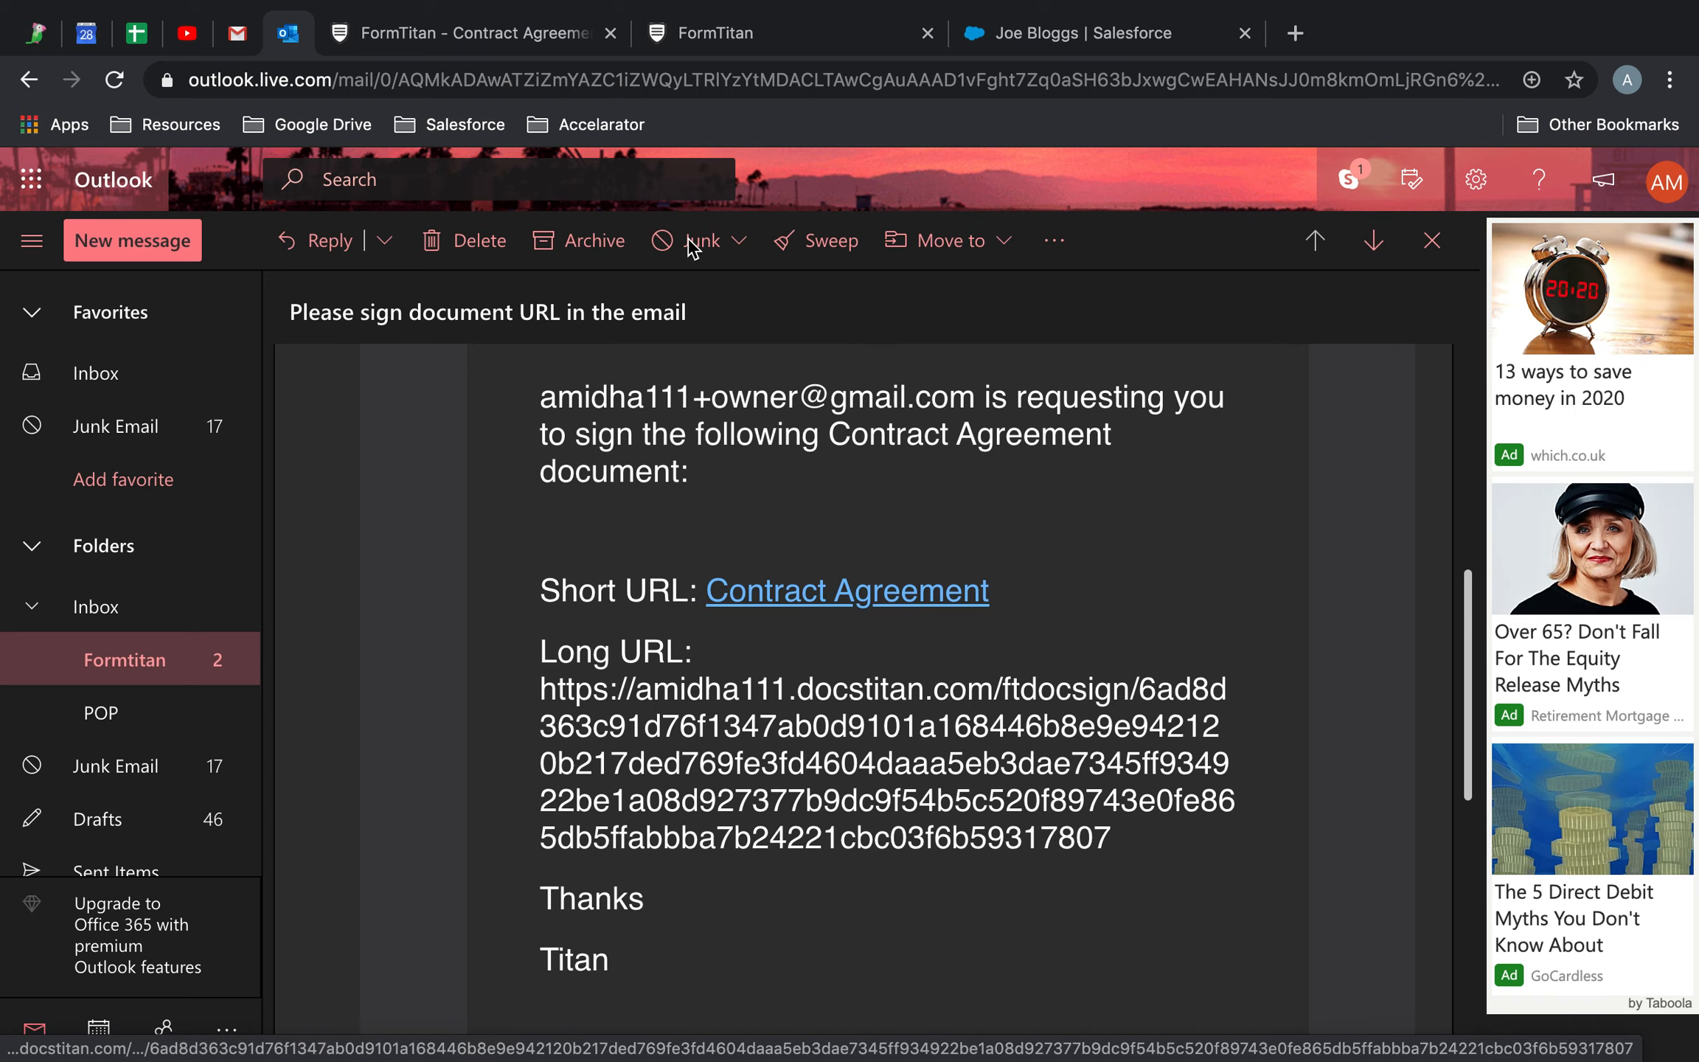
Back in the FormTitan editor, dismiss the Document Sent notice and expand the Email settings
left_click(418, 31)
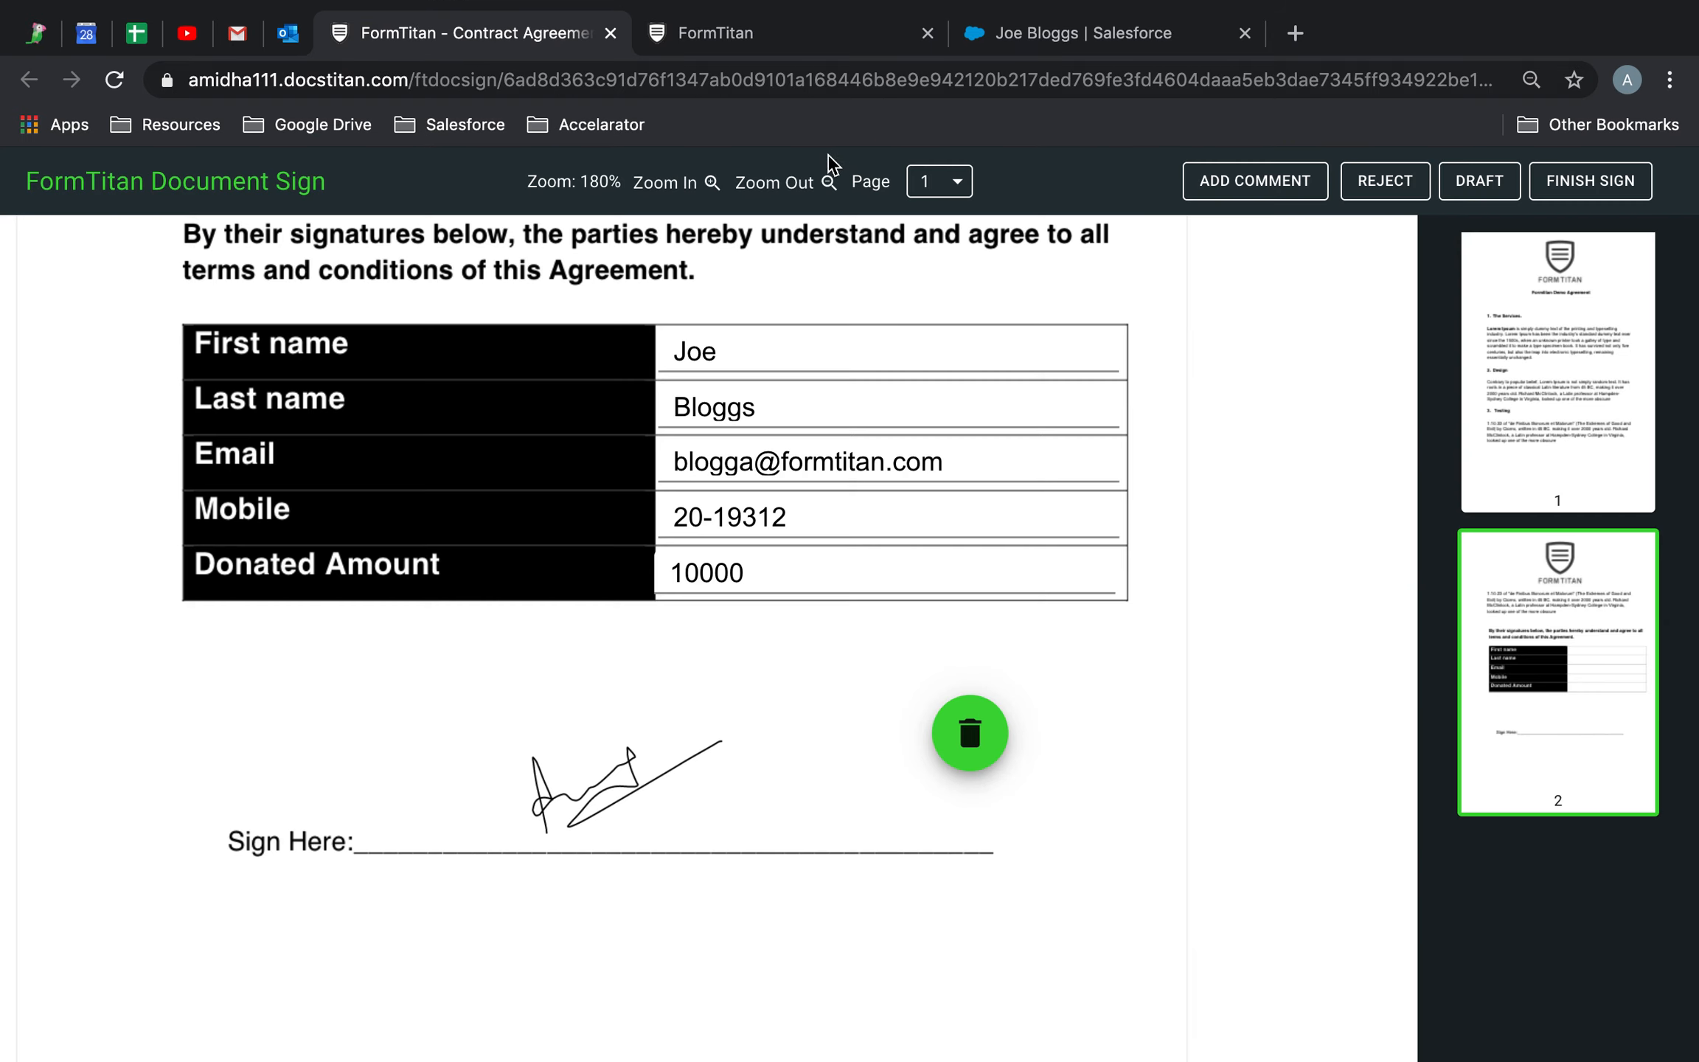
left_click(752, 43)
left_click(1100, 691)
scroll(1634, 740, "down", 2)
left_click(1491, 938)
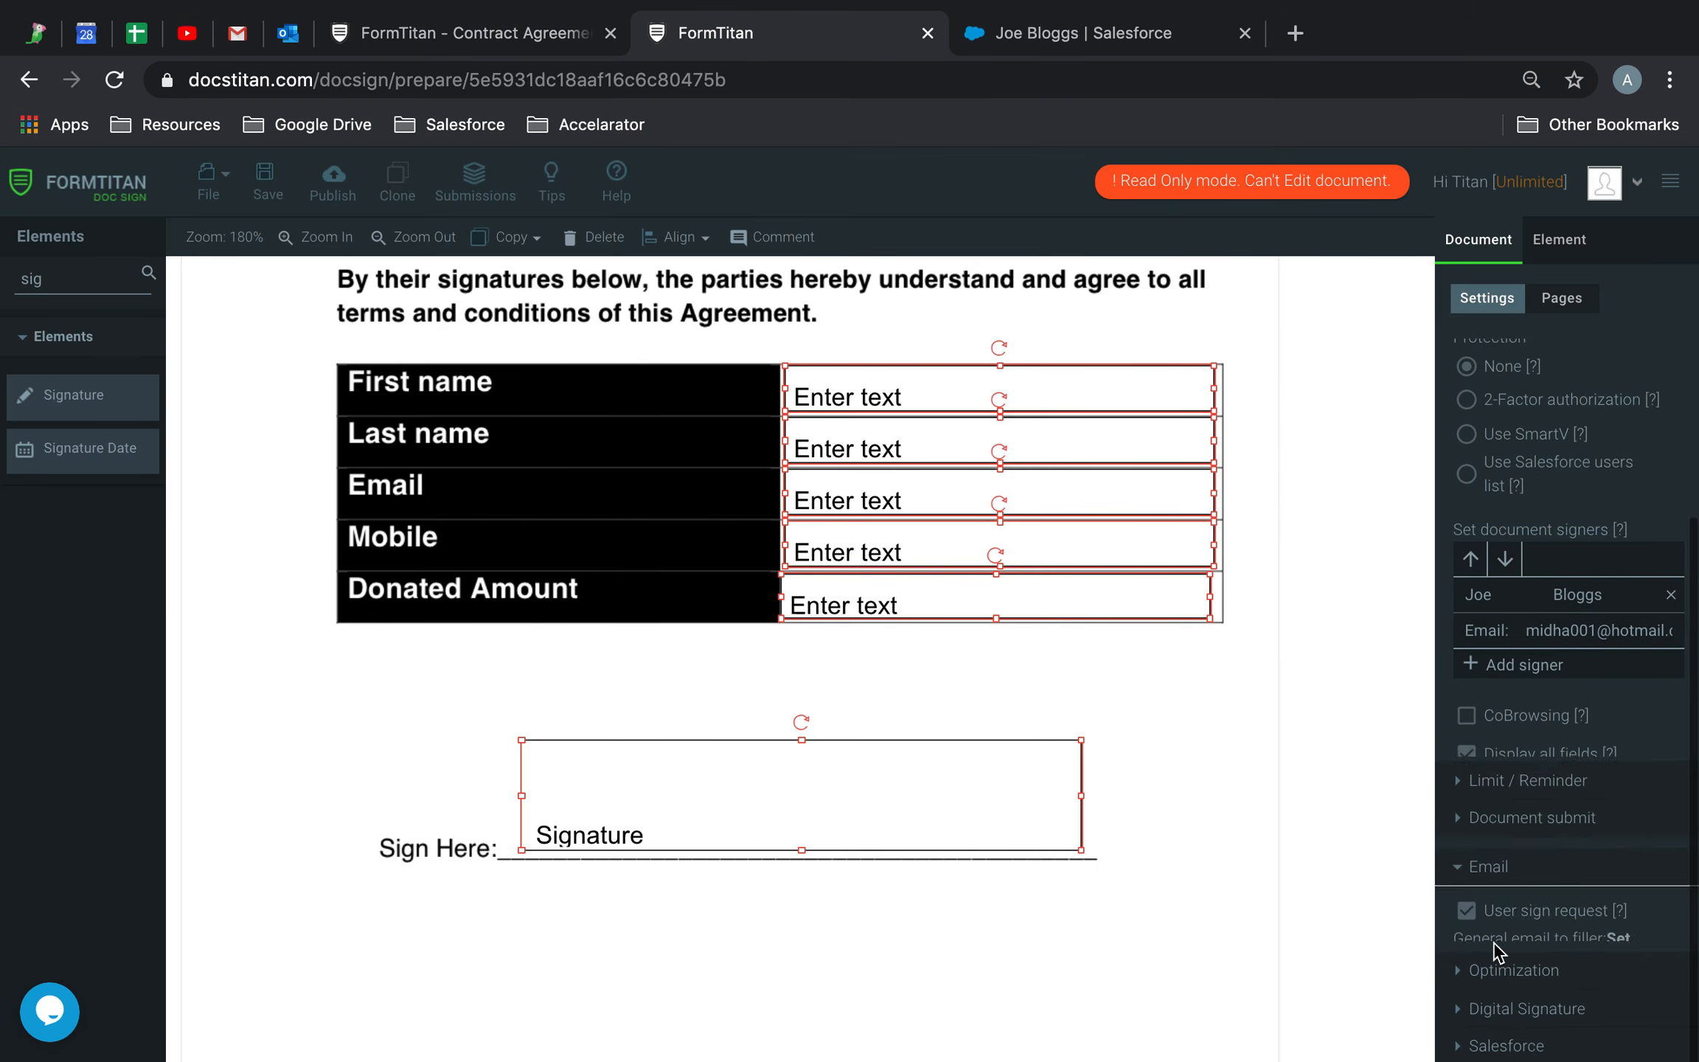
Review the general email to filler's Custom Message and field list, including the Contract Sign URL placeholder, then apply it
left_click(1511, 566)
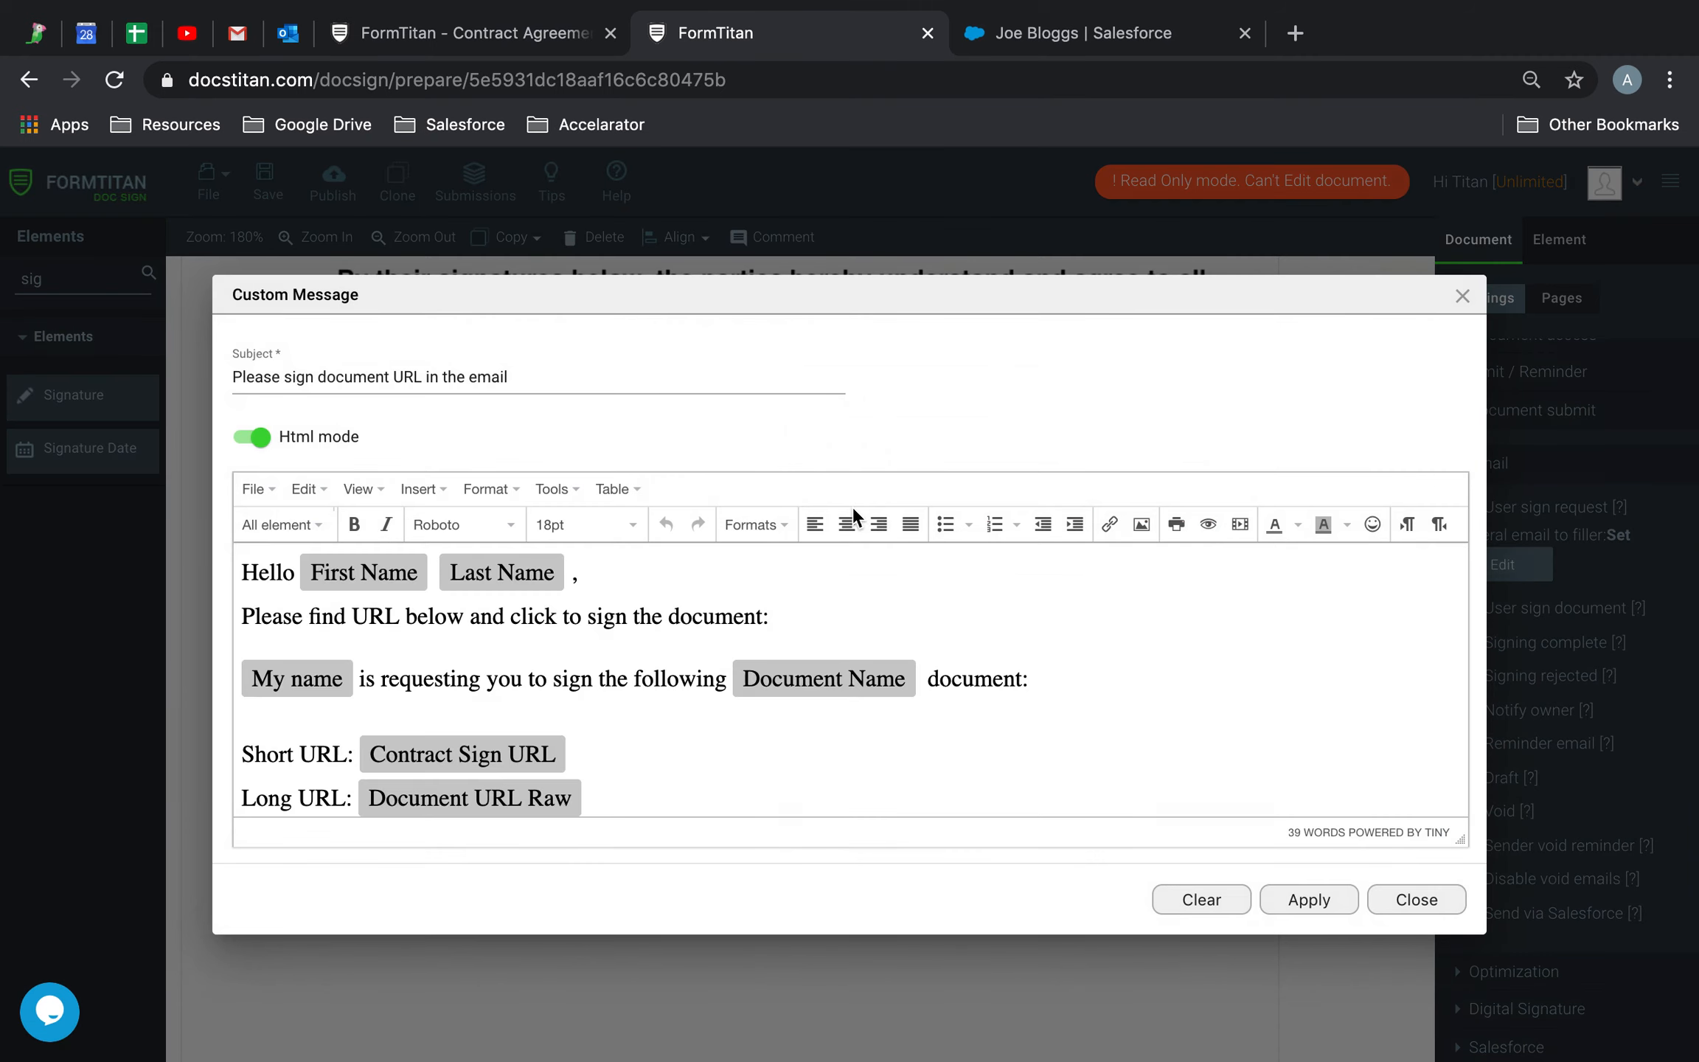
scroll(655, 684, "down", 2)
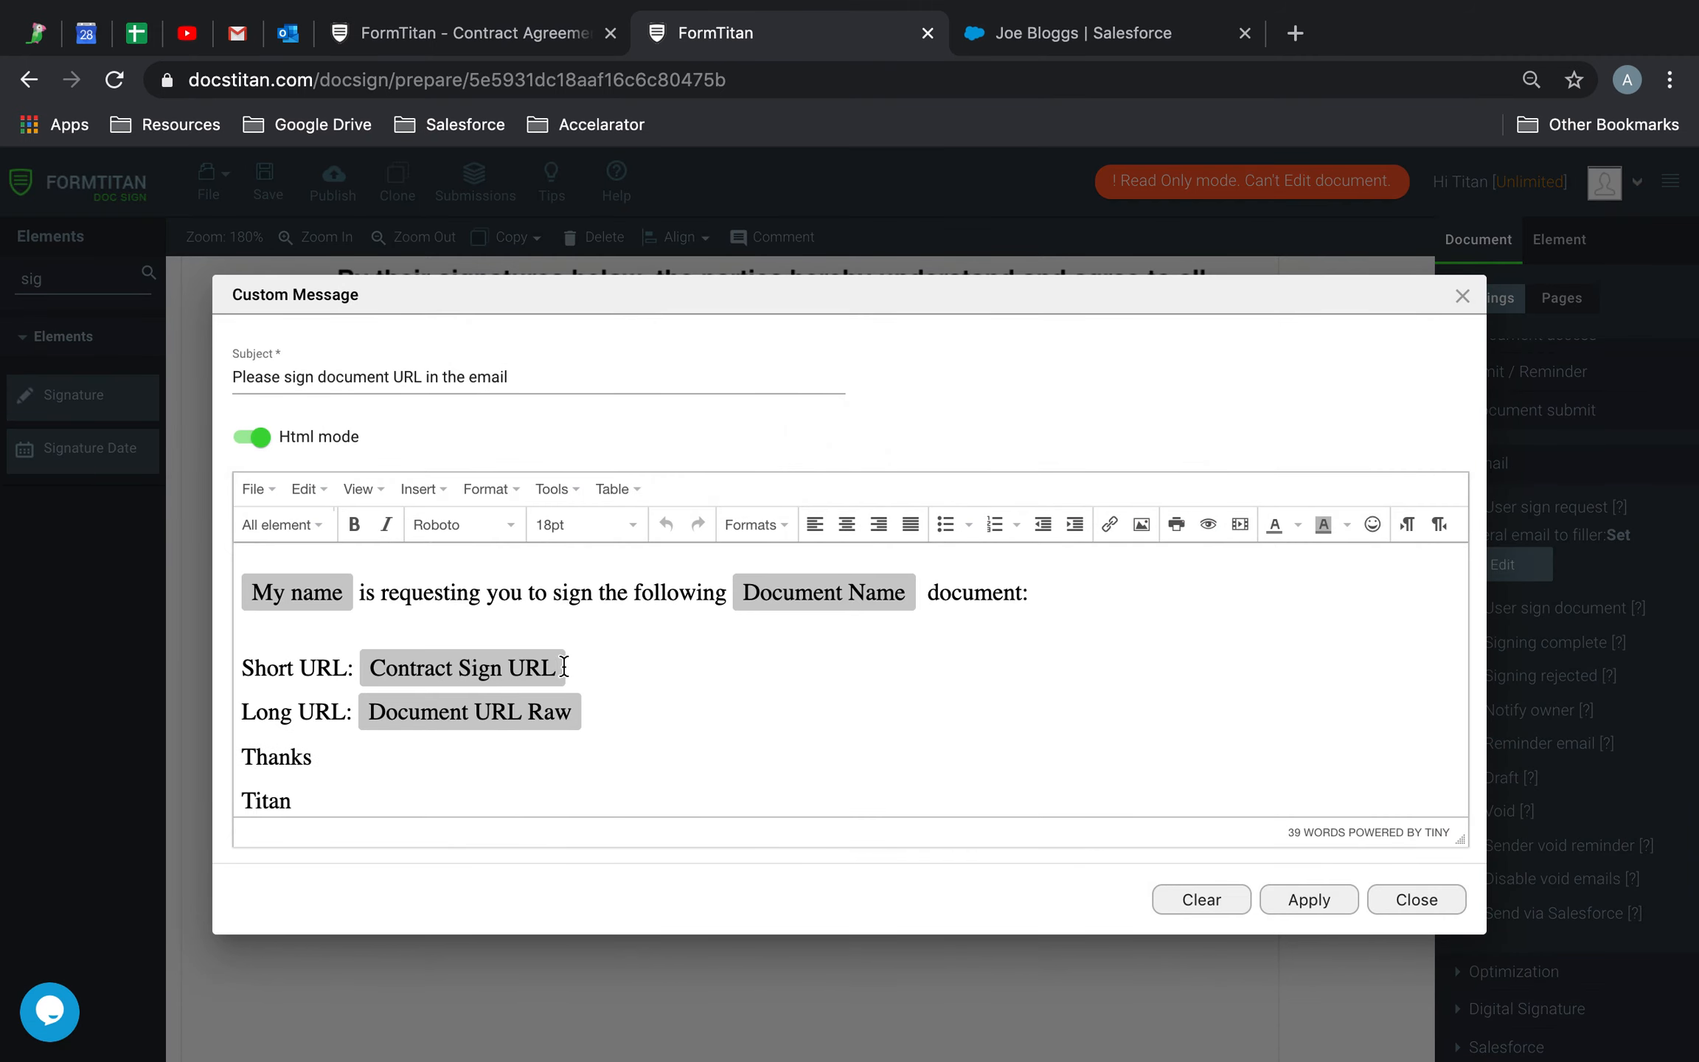
left_click(280, 525)
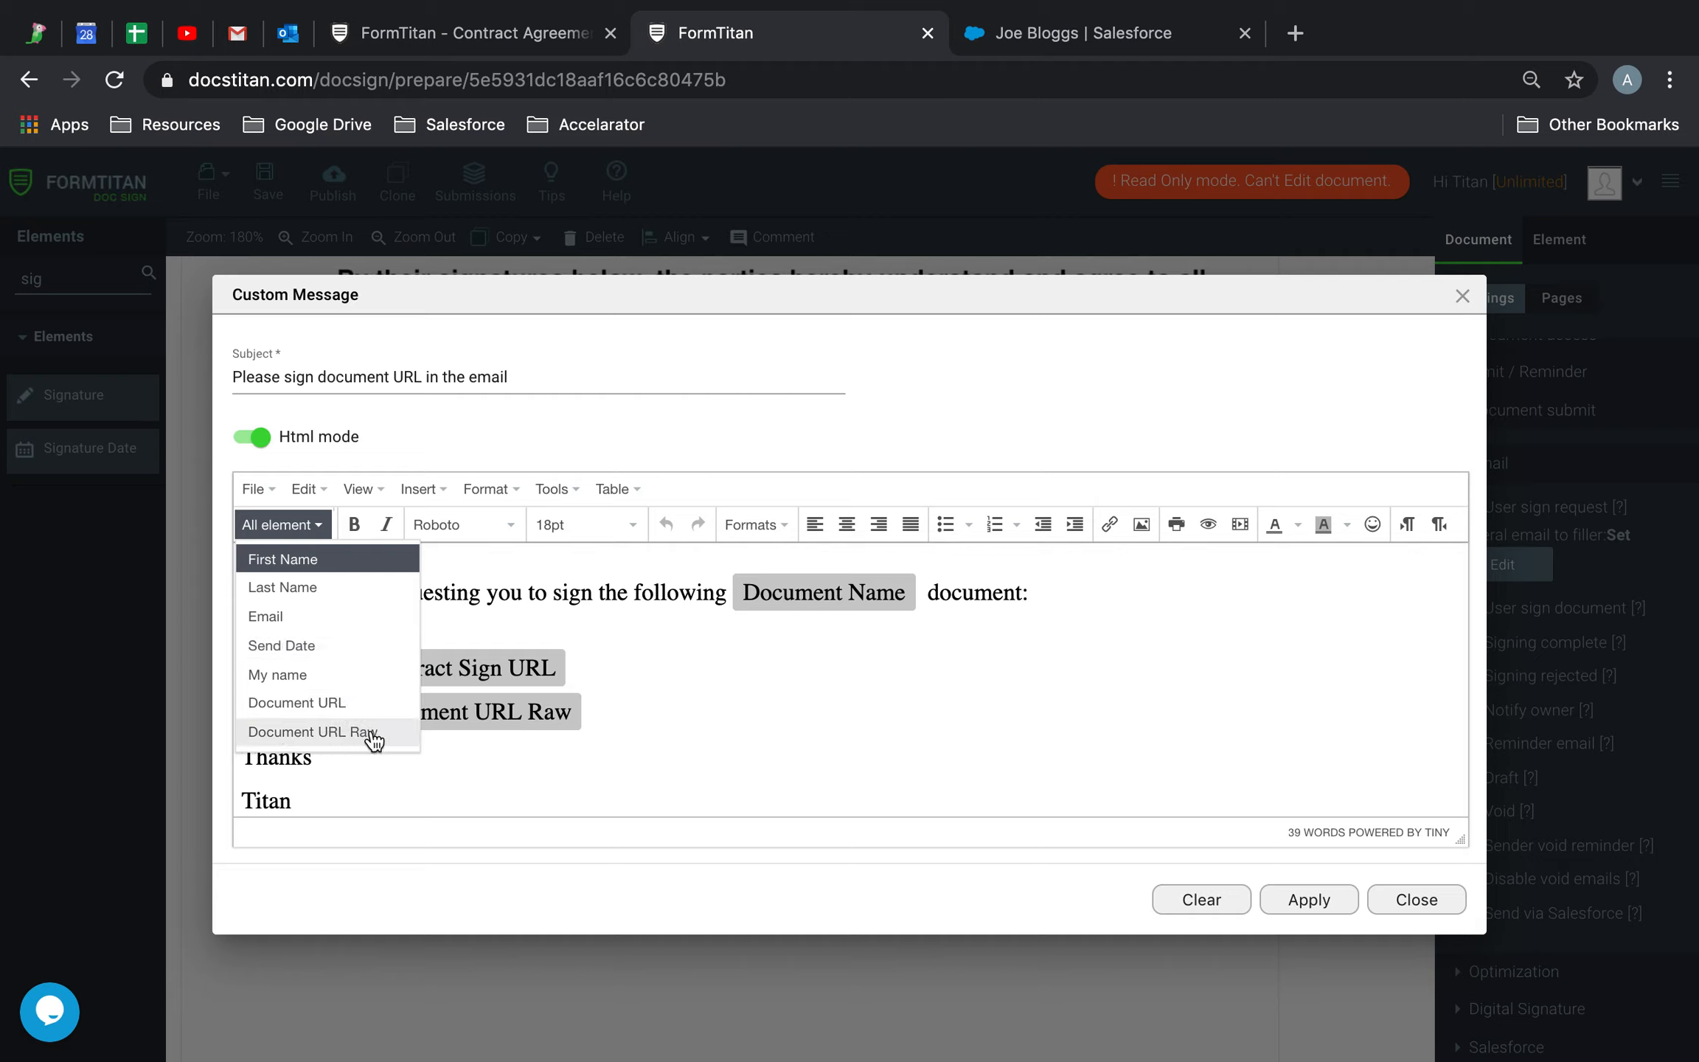
left_click(546, 691)
left_click_drag(559, 662, 356, 668)
left_click(407, 668)
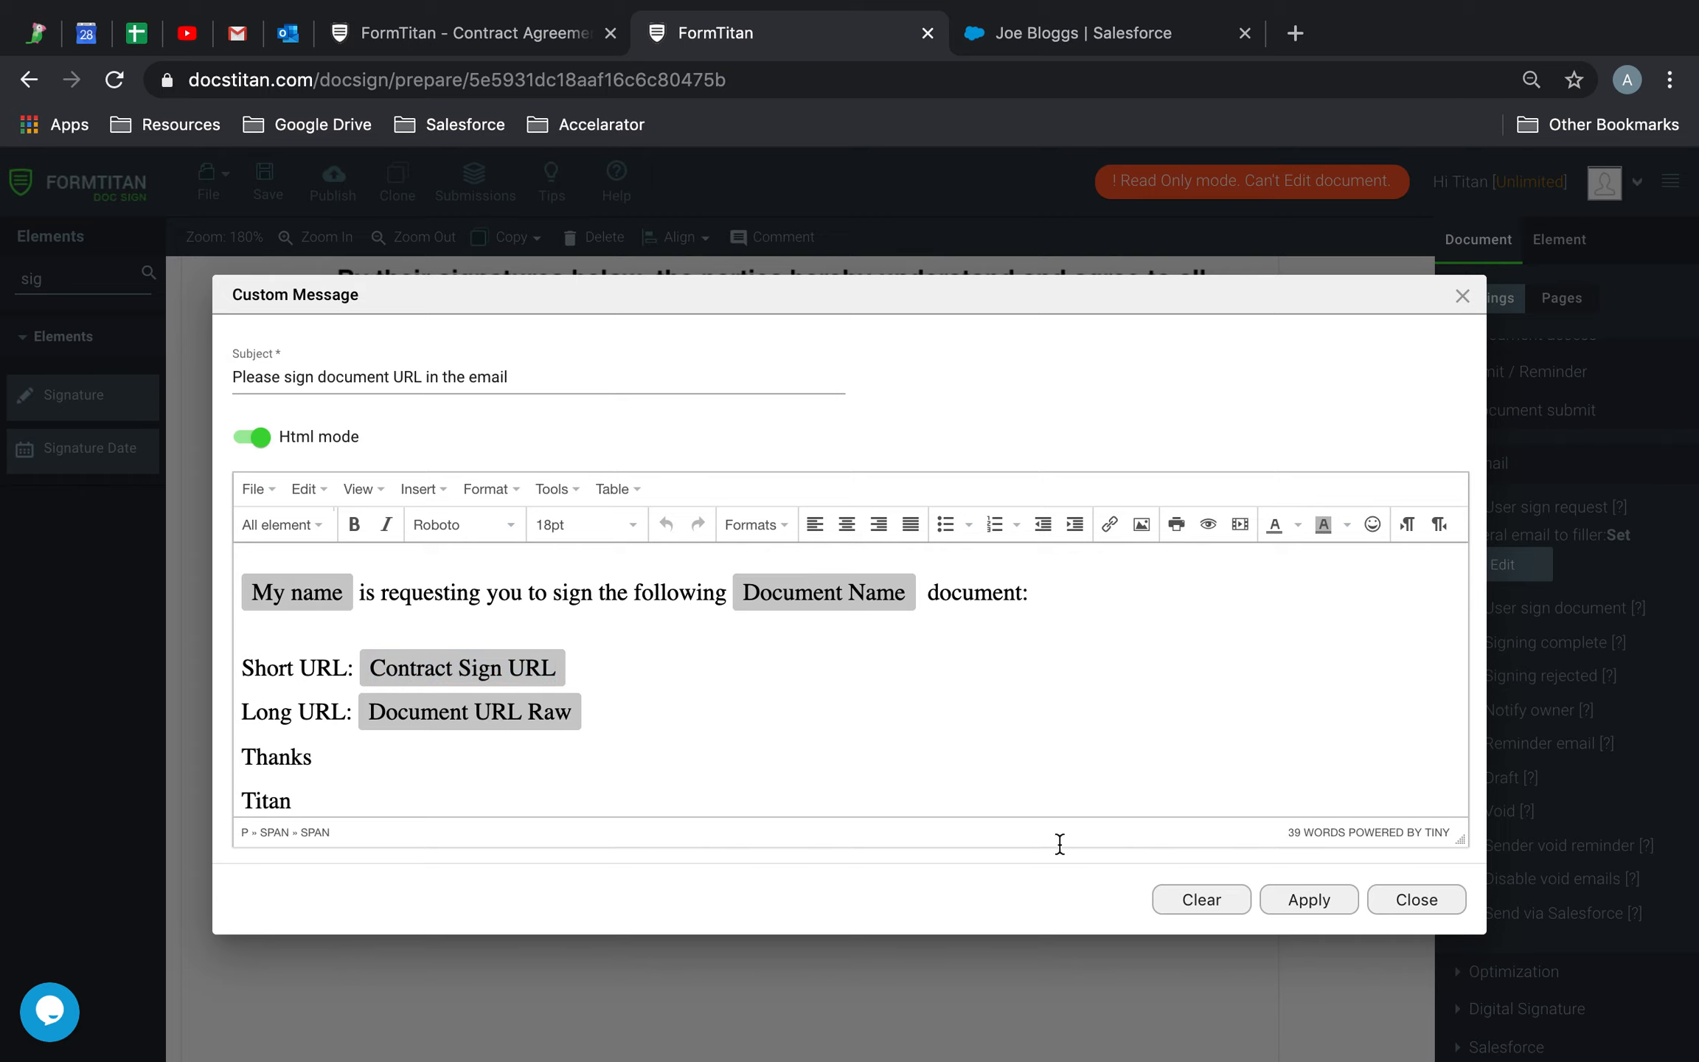
left_click(1319, 908)
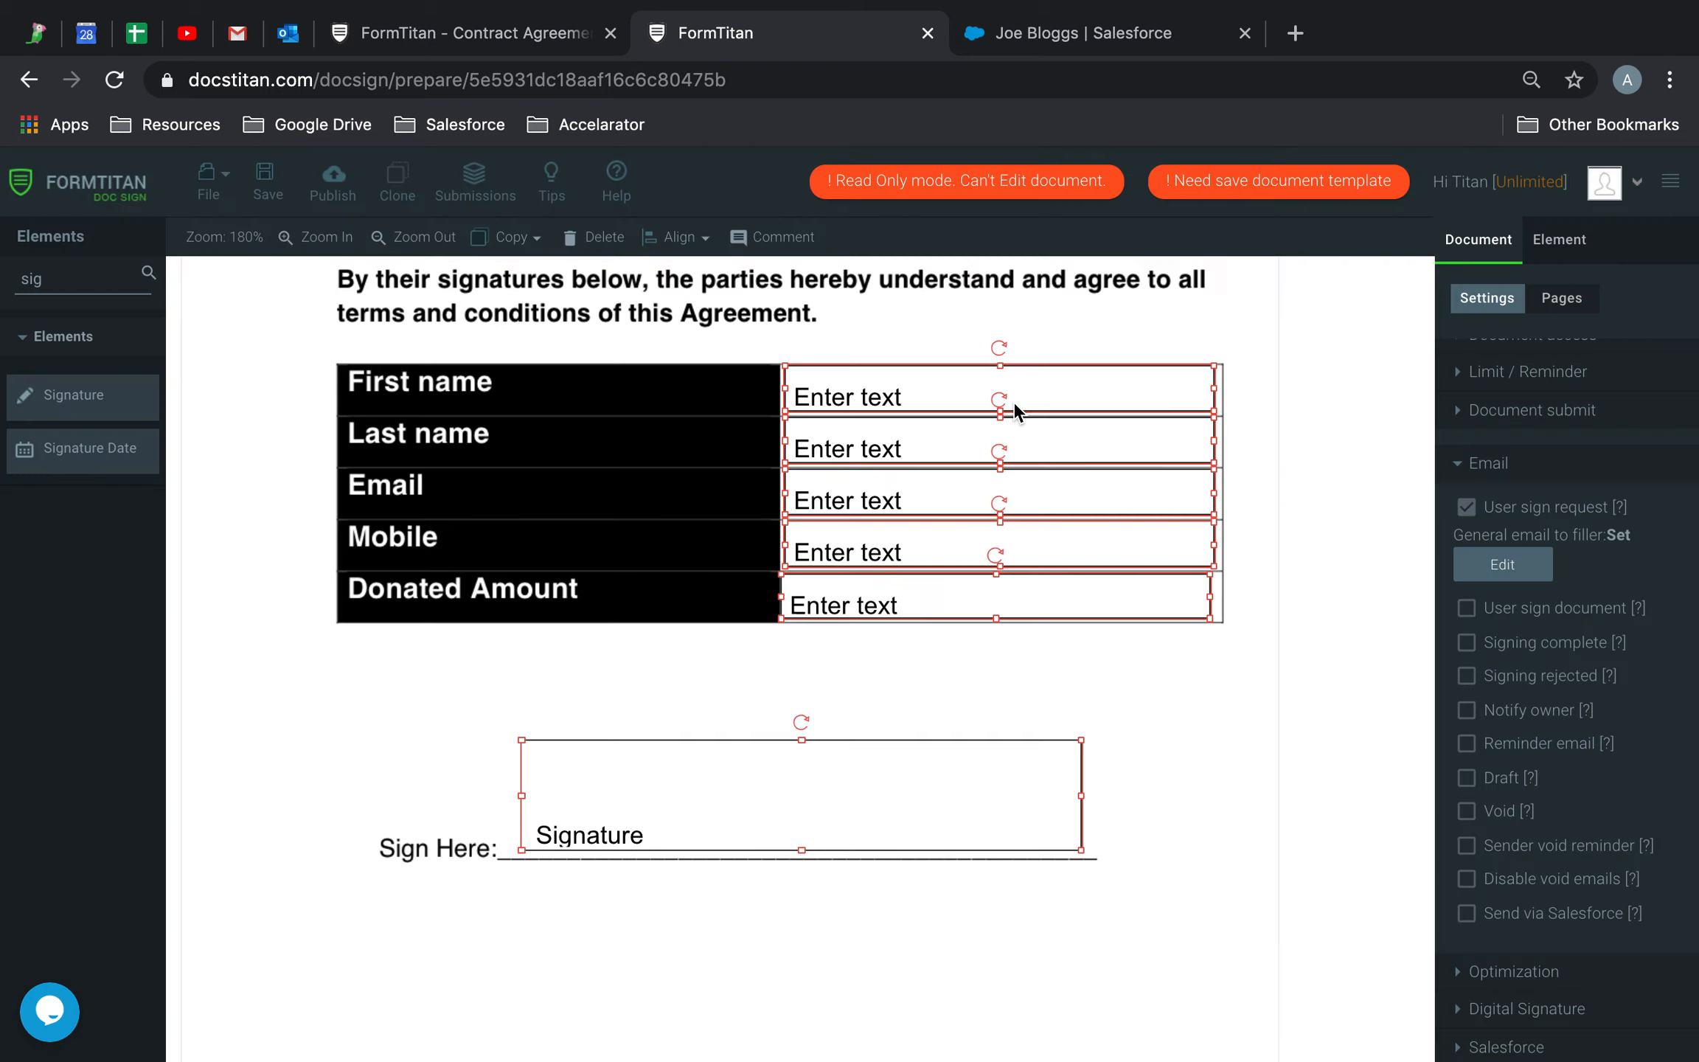
Cross-check the Outlook signing e-mail and the filled signing page, ending back in the editor
left_click(295, 36)
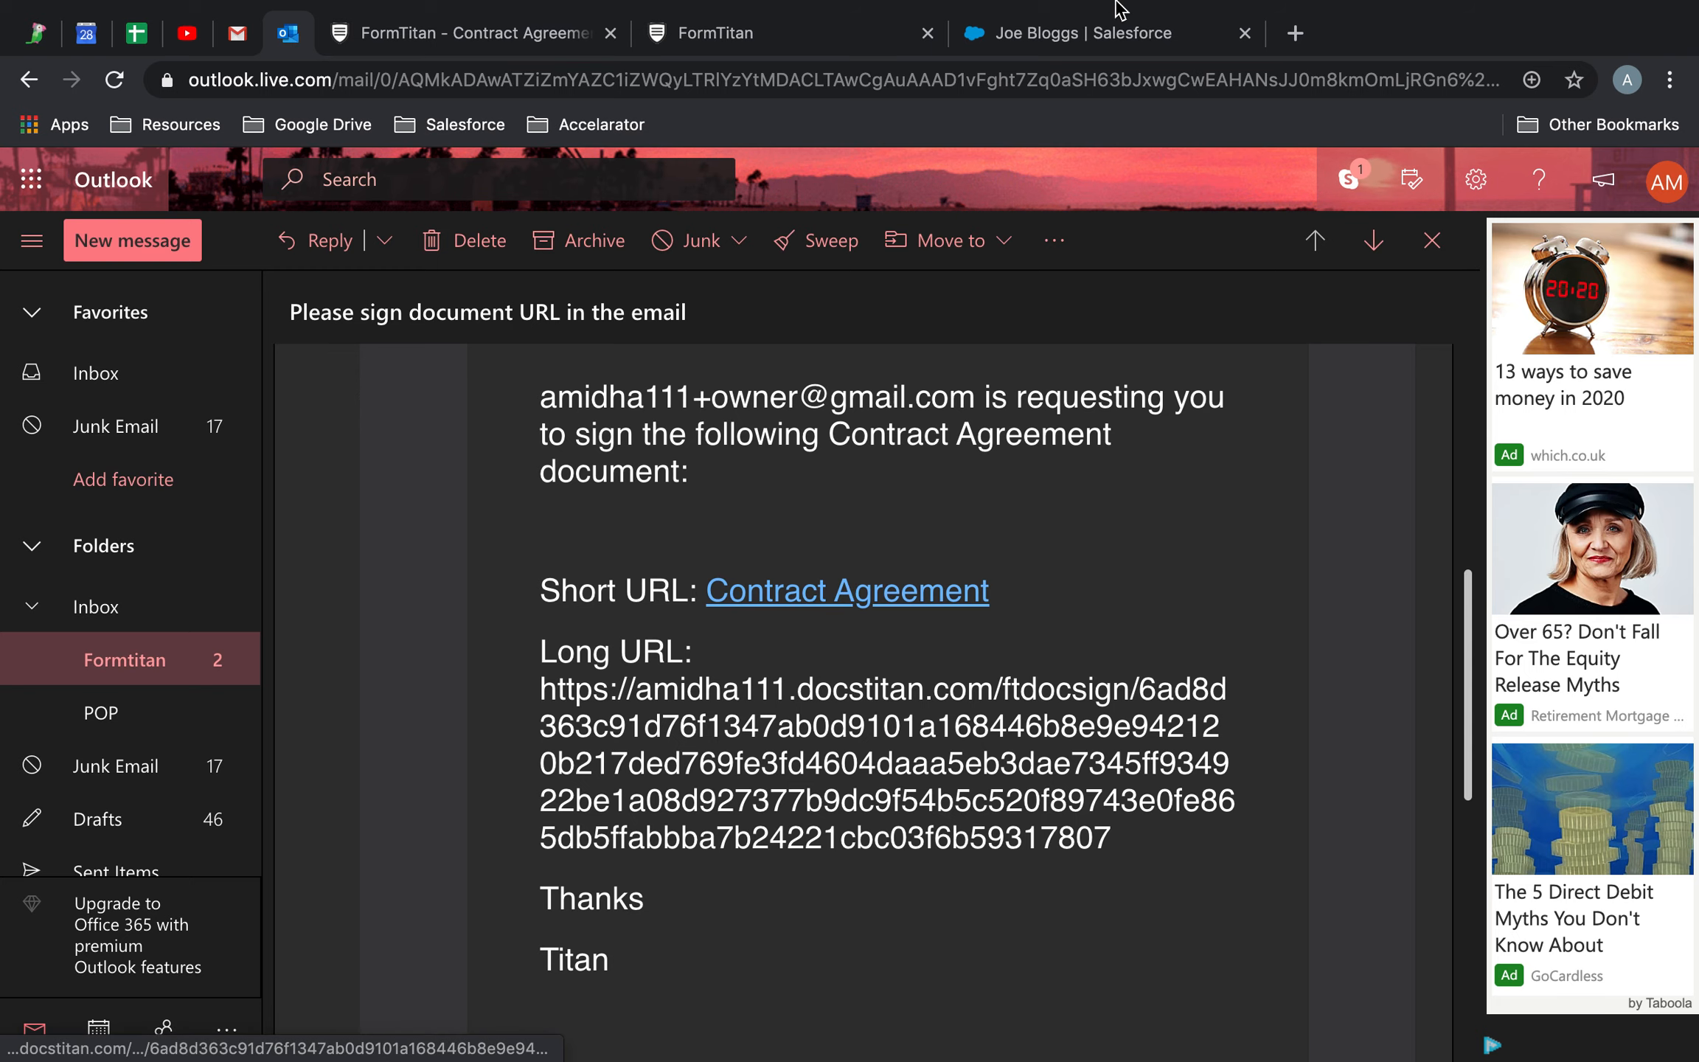
left_click(818, 35)
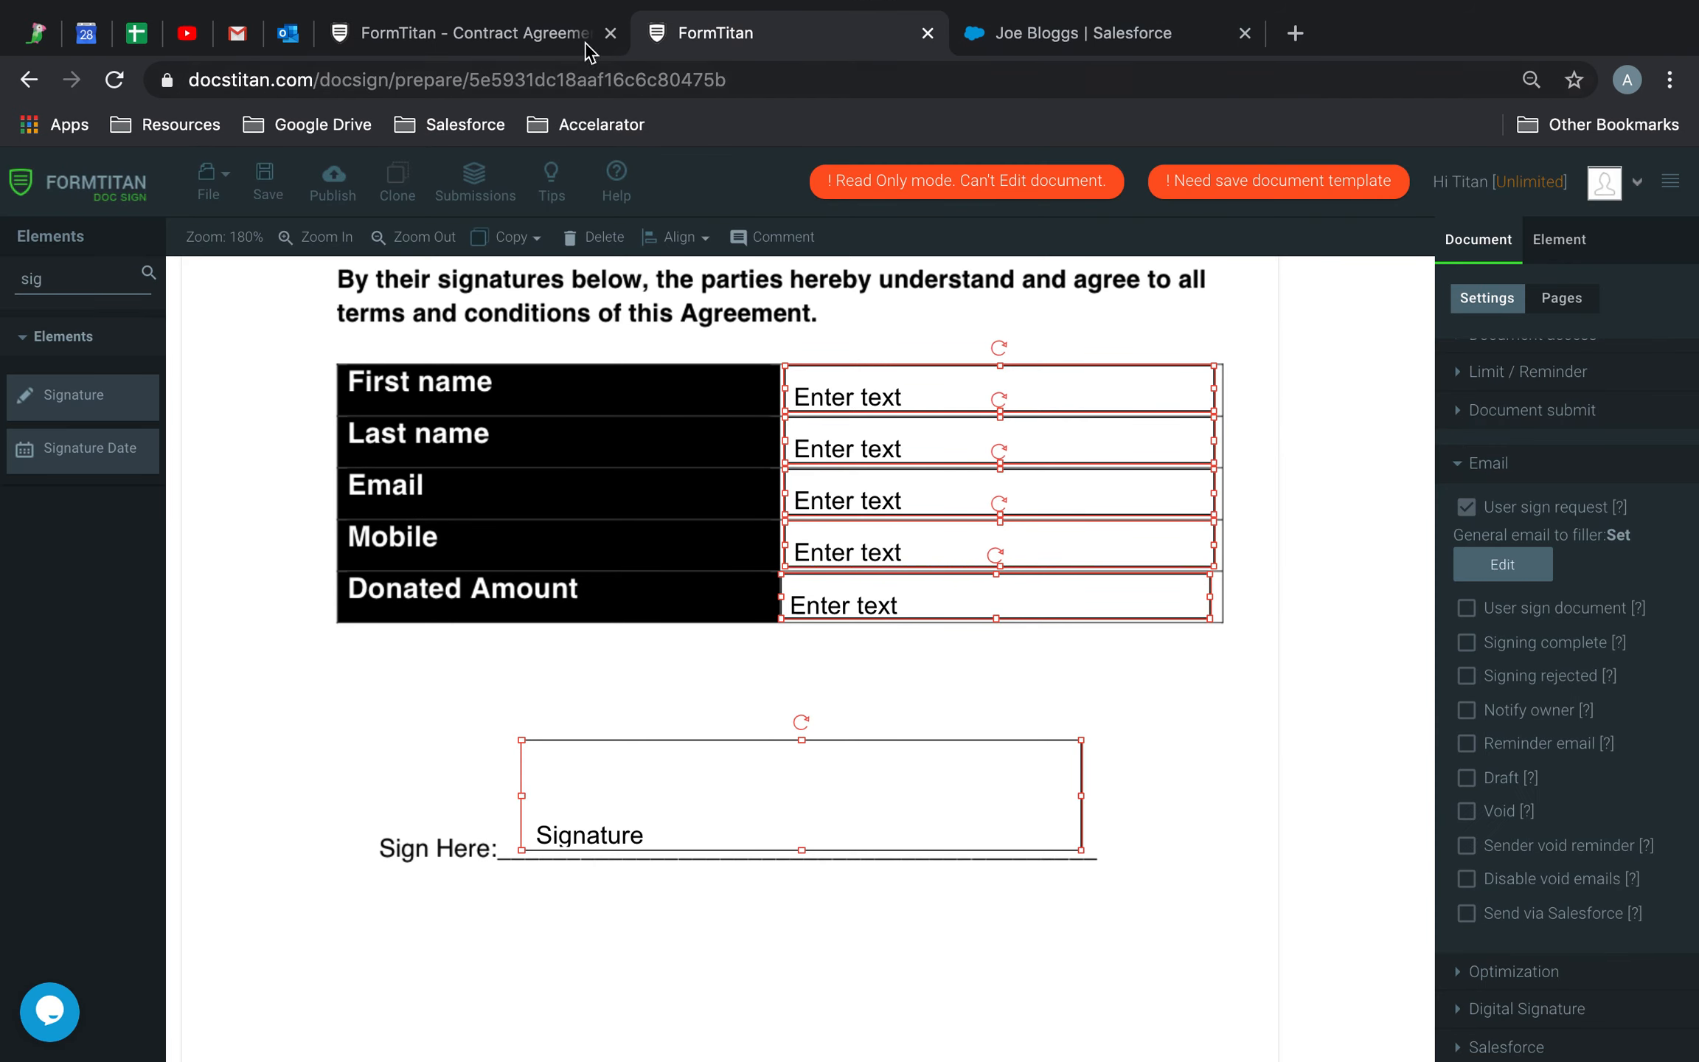
left_click(448, 33)
left_click(797, 49)
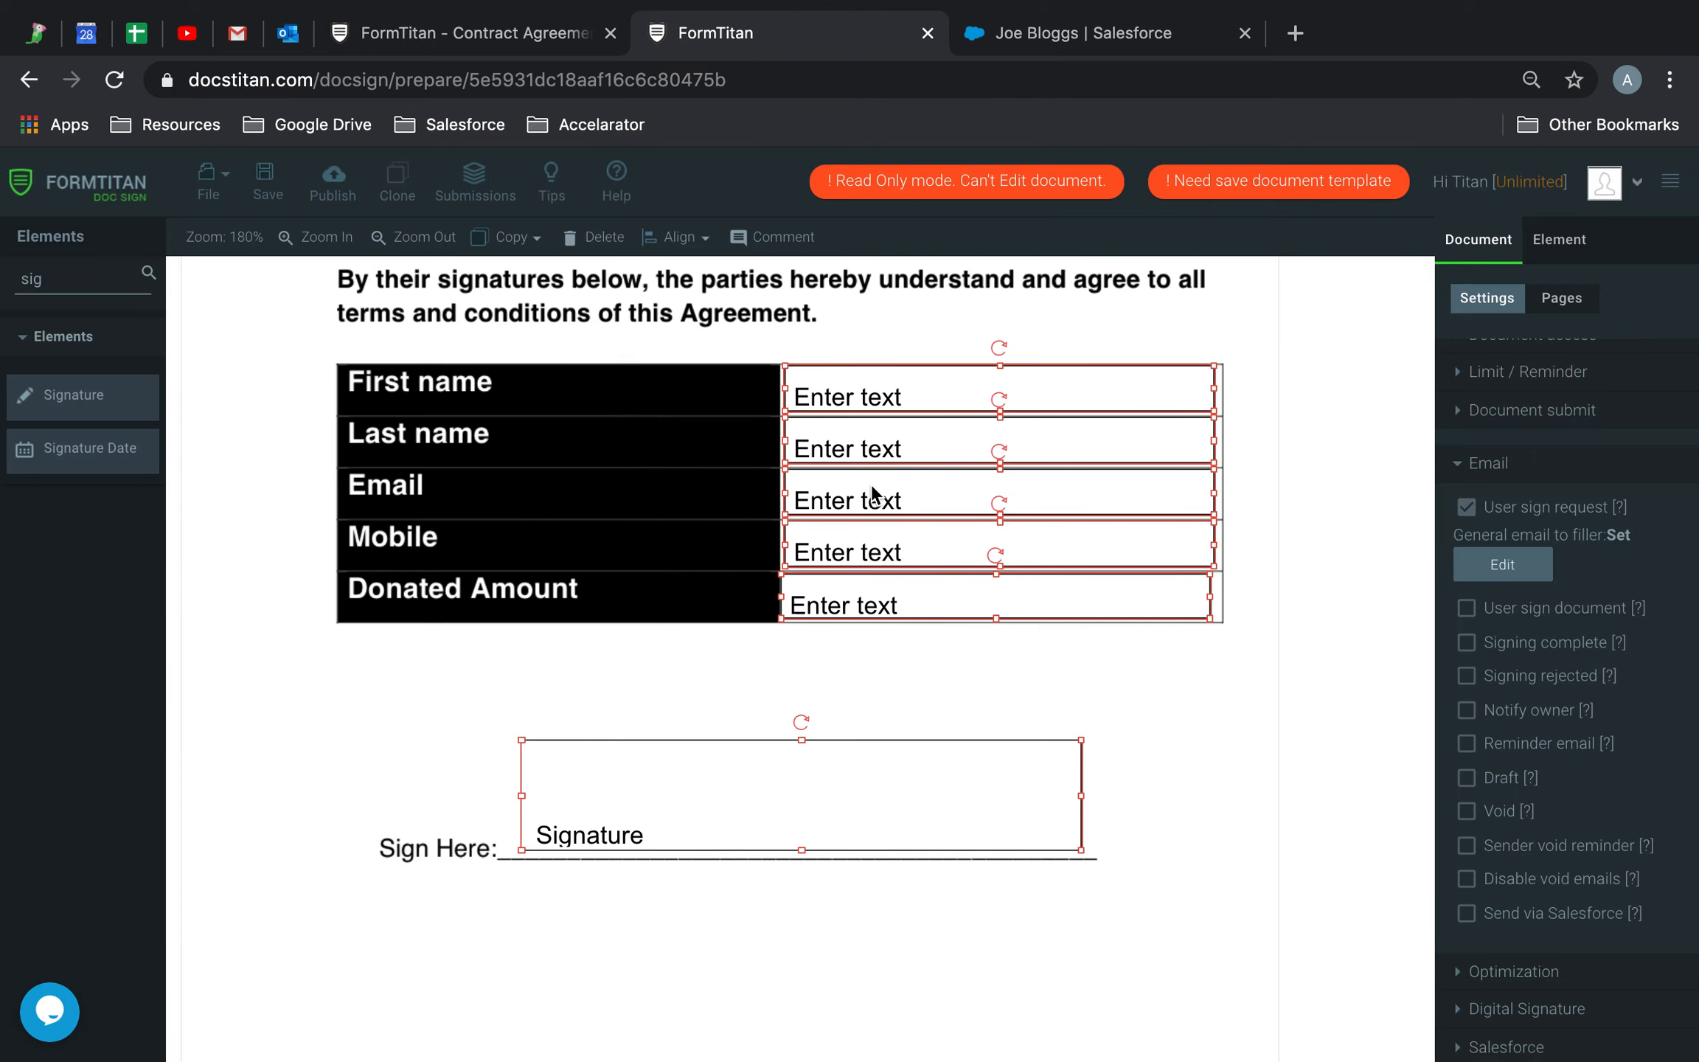